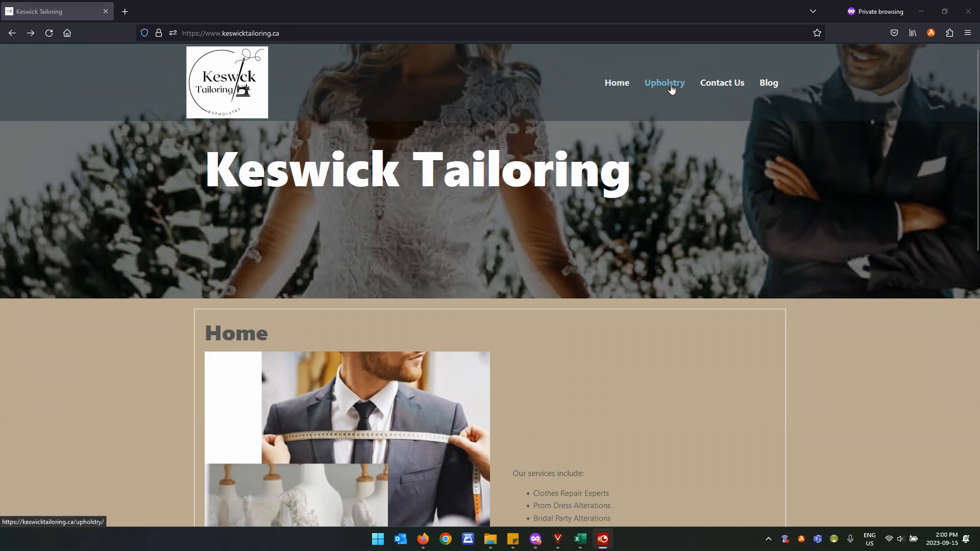
Browse the site's Contact Us and Blog pages, then return to the home page.
{"action": "left_click", "coordinate": [735, 89]}
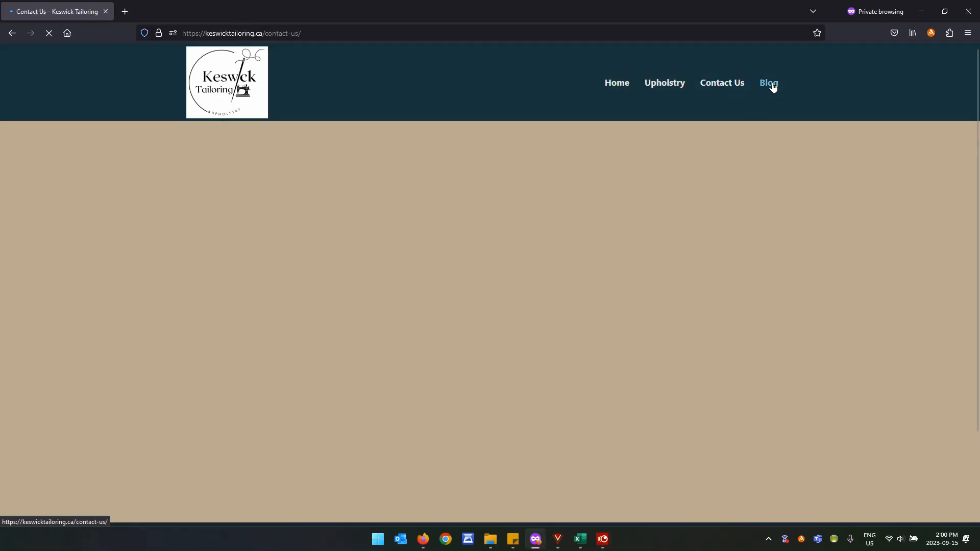
{"action": "left_click", "coordinate": [770, 84]}
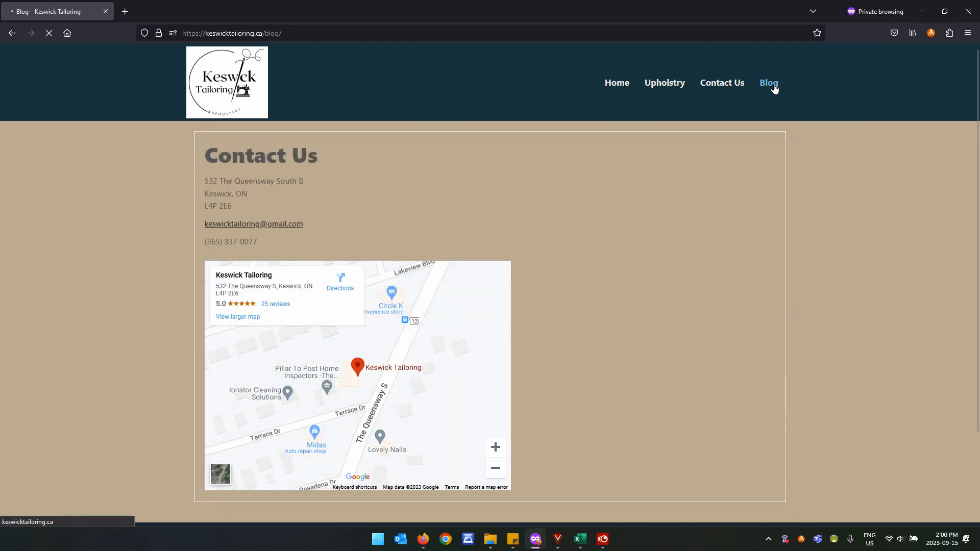
{"action": "left_click", "coordinate": [619, 88]}
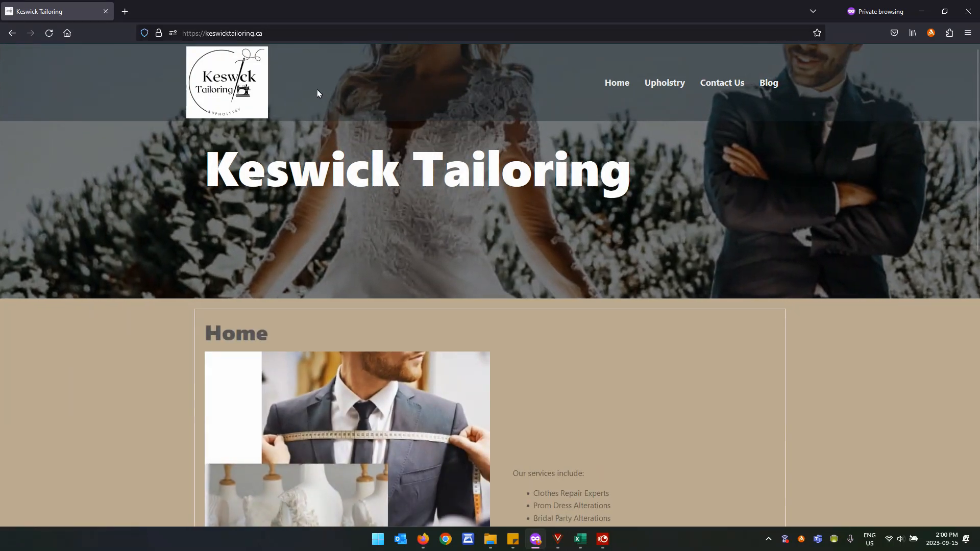
Append /wp-admin to the site address to go to the admin area.
{"action": "left_click", "coordinate": [295, 31]}
{"action": "left_click", "coordinate": [295, 32]}
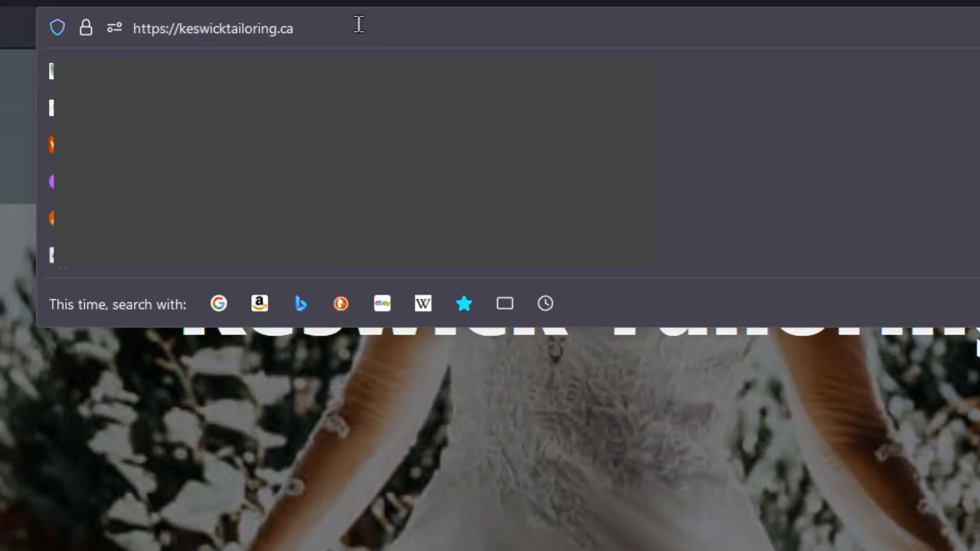
{"action": "type", "text": "/"}
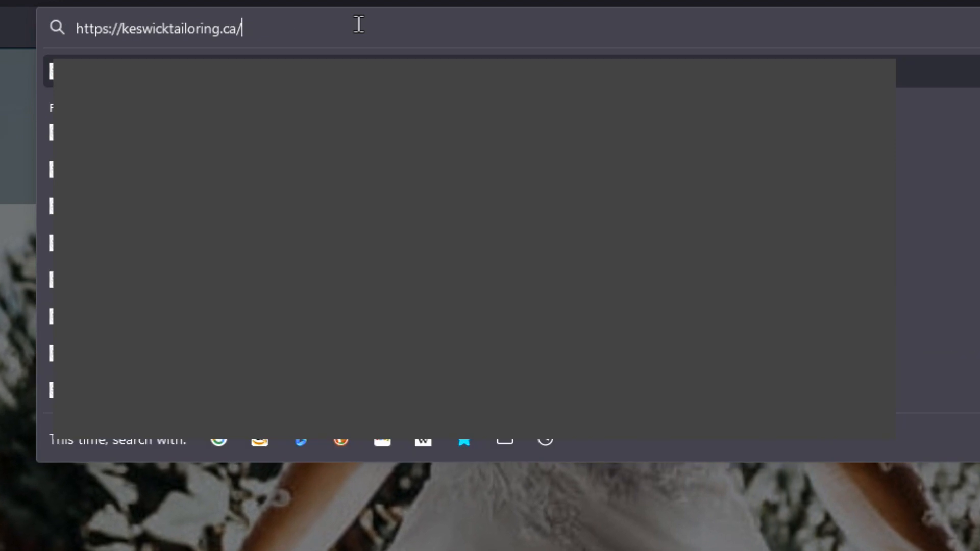
{"action": "type", "text": "wp-"}
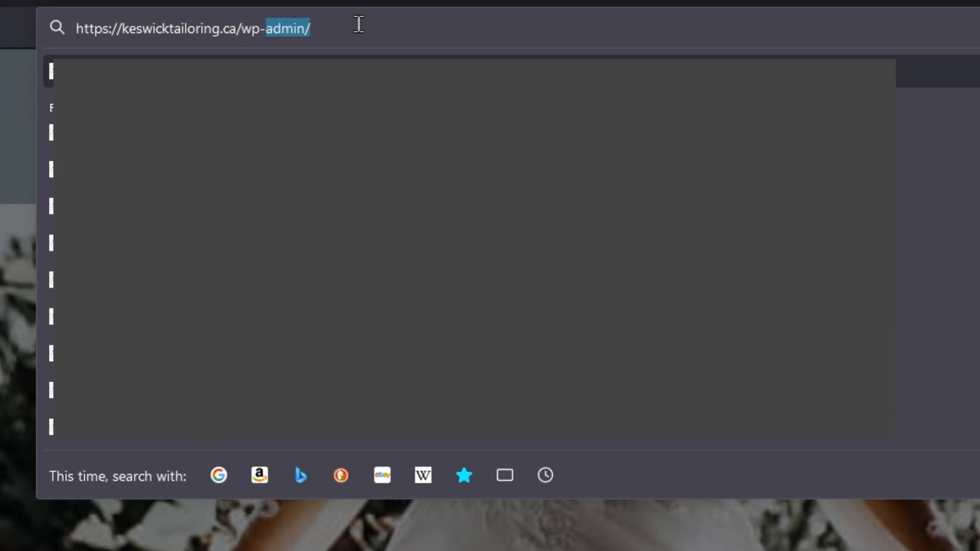
{"action": "type", "text": "admin"}
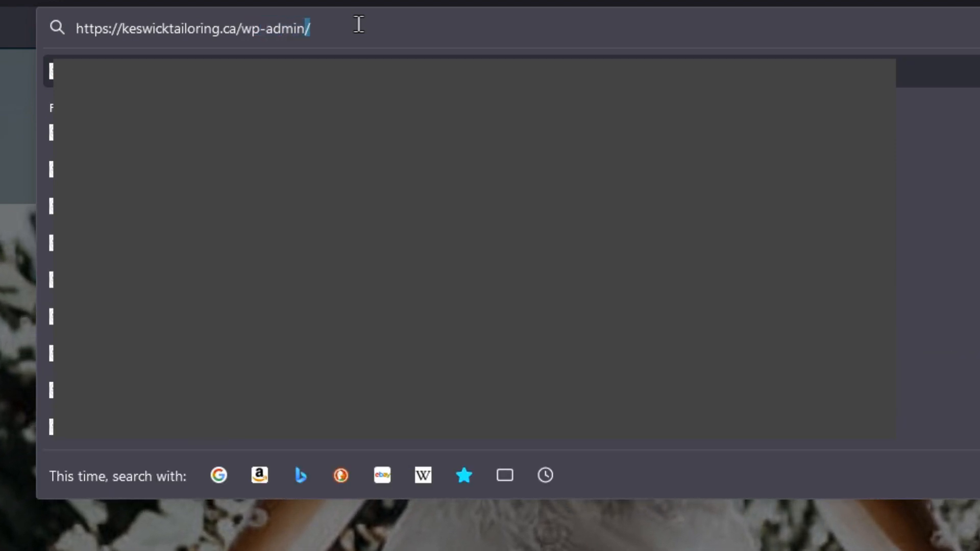
{"action": "key", "text": "Return"}
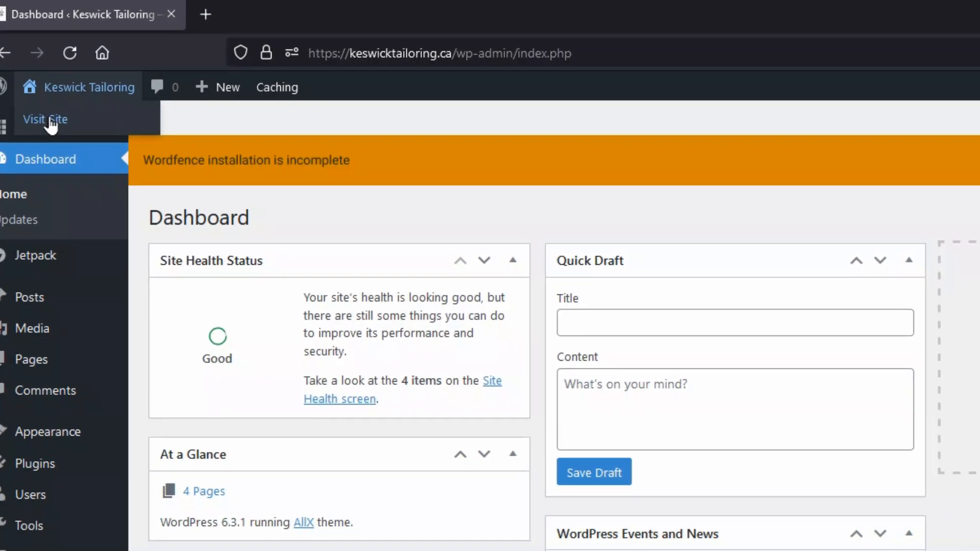
{"action": "left_click", "coordinate": [49, 120]}
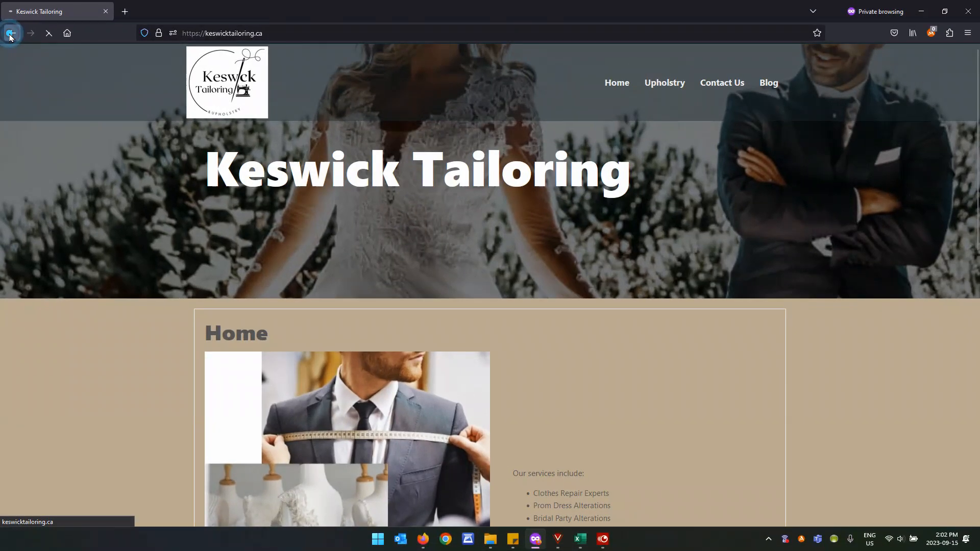
{"action": "left_click", "coordinate": [11, 34]}
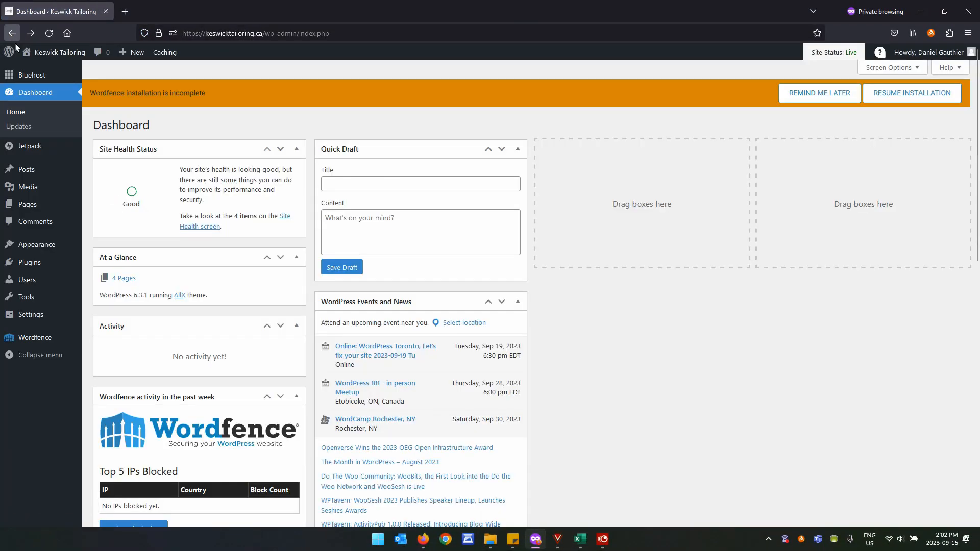
{"action": "mouse_move", "coordinate": [130, 42]}
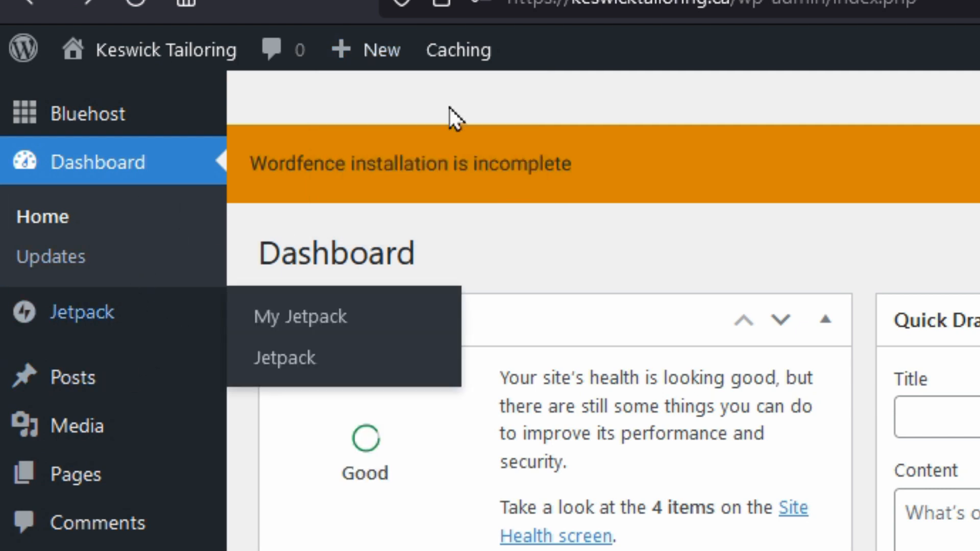
{"action": "mouse_move", "coordinate": [459, 75]}
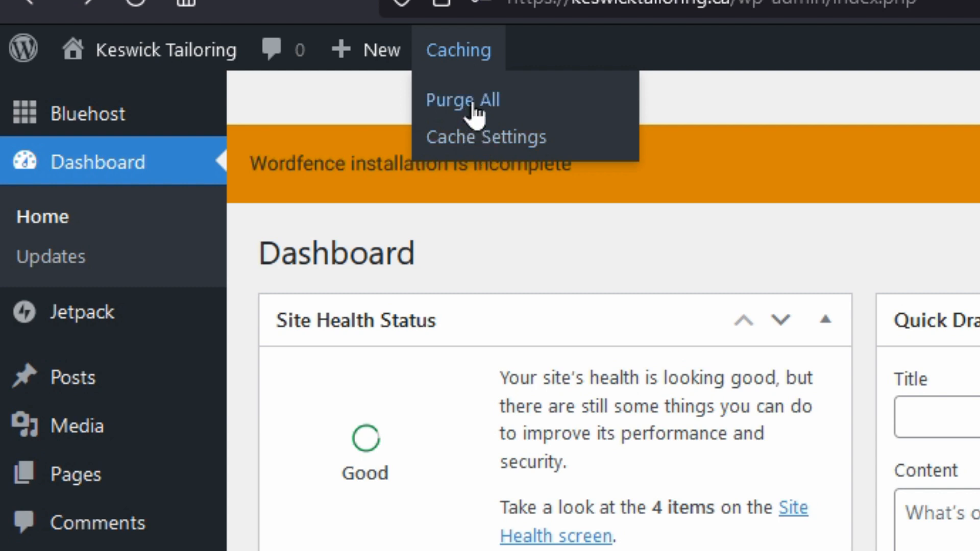
Confirm on the Updates page that WordPress 6.3.1 is current, then view the empty Posts list.
{"action": "left_click", "coordinate": [62, 259]}
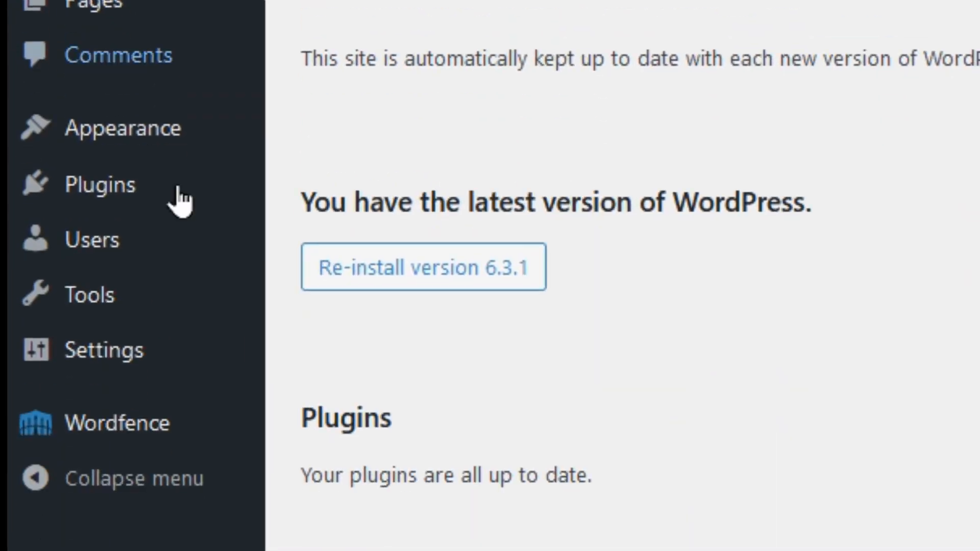
{"action": "mouse_move", "coordinate": [141, 186]}
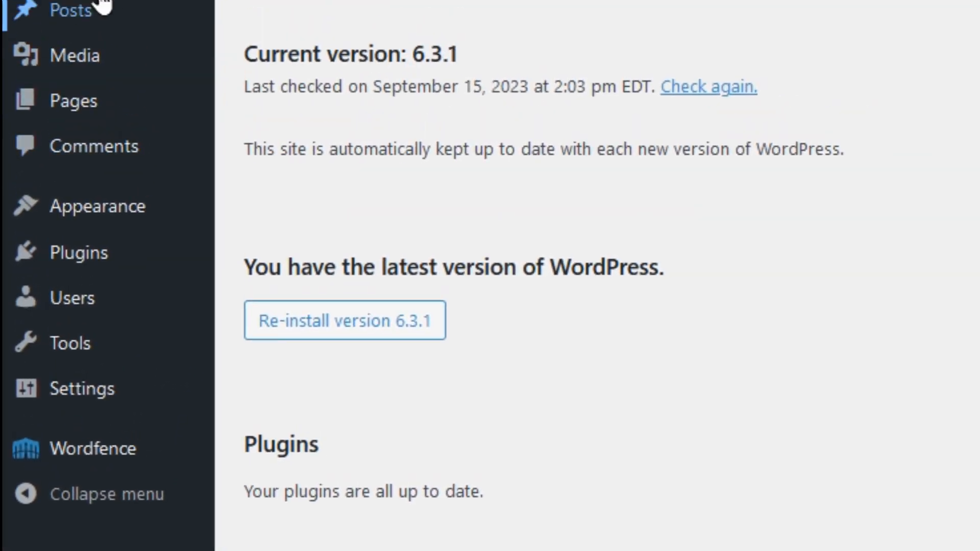
{"action": "mouse_move", "coordinate": [81, 131]}
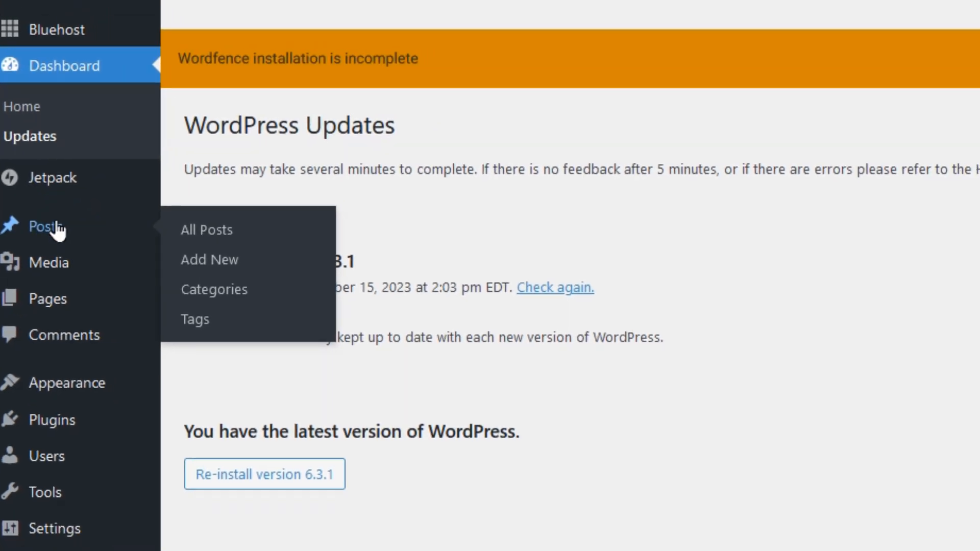
{"action": "left_click", "coordinate": [58, 230]}
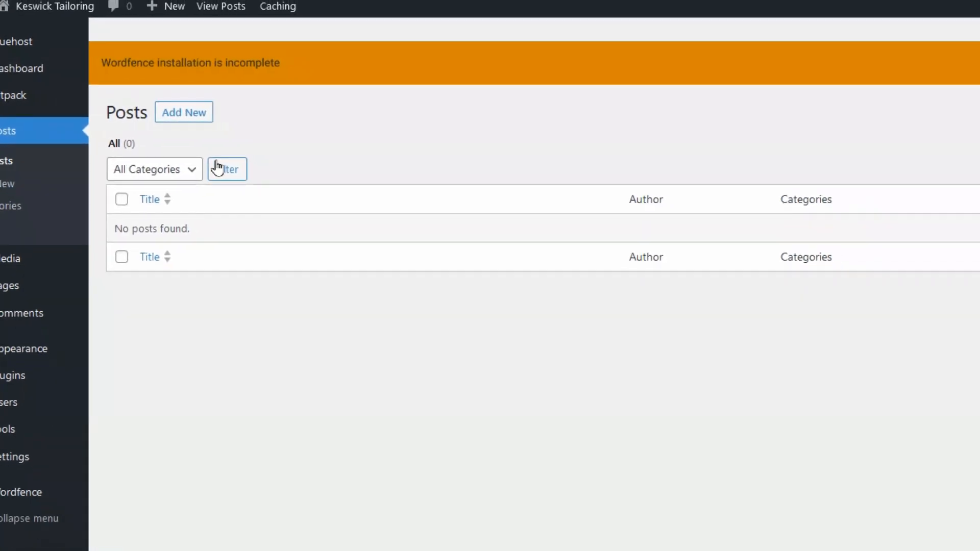
Create a new post titled 'Welcome' with a paragraph welcoming readers to Keswick tailoring.
{"action": "left_click", "coordinate": [190, 116]}
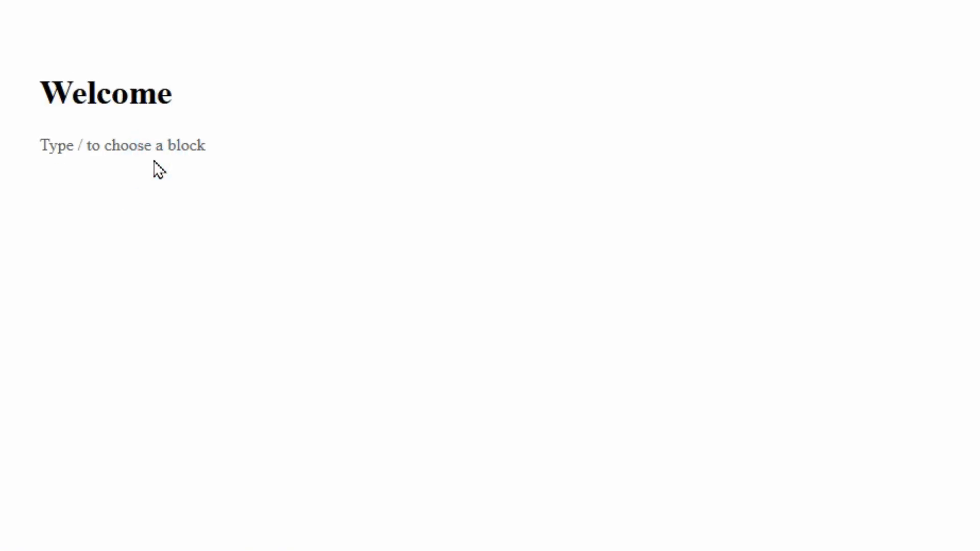
{"action": "type", "text": "This is"}
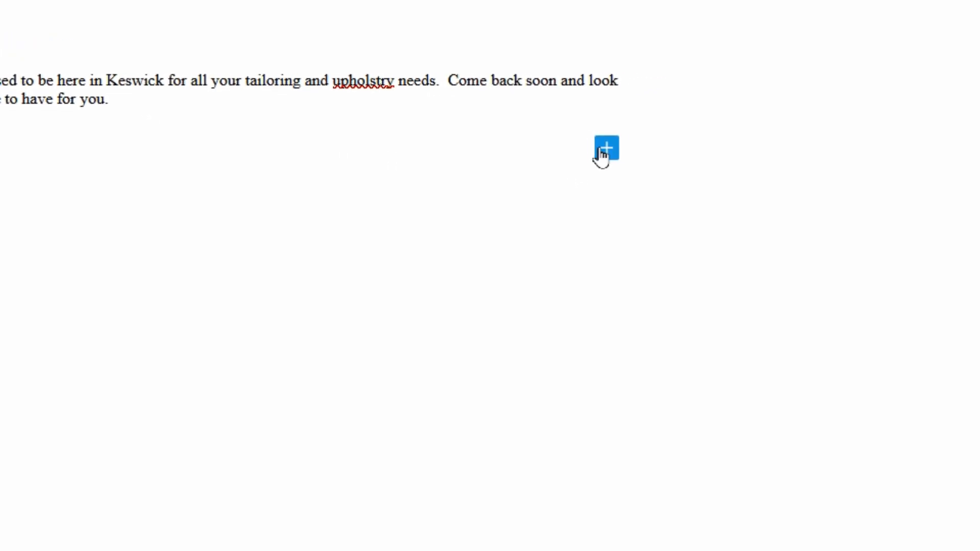
{"action": "left_click", "coordinate": [551, 143]}
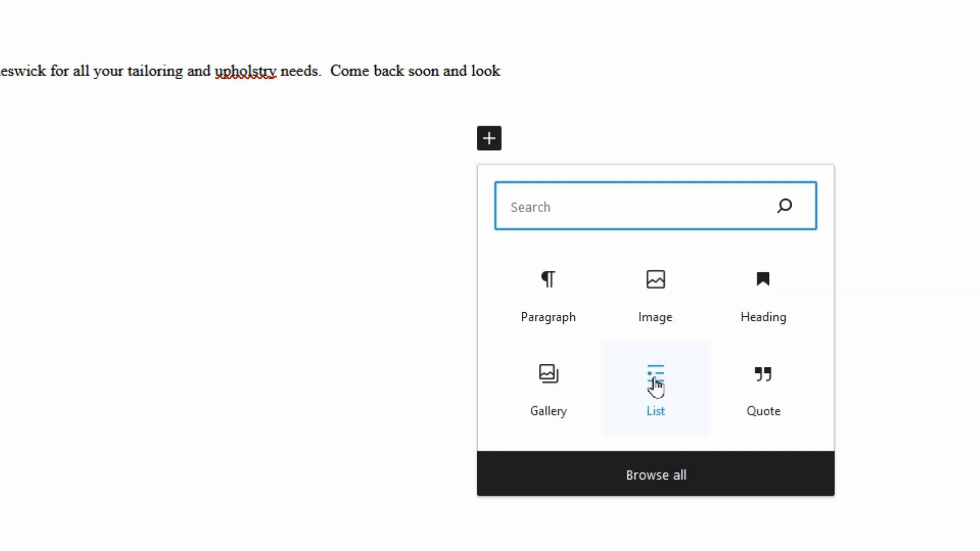
{"action": "left_click", "coordinate": [646, 477]}
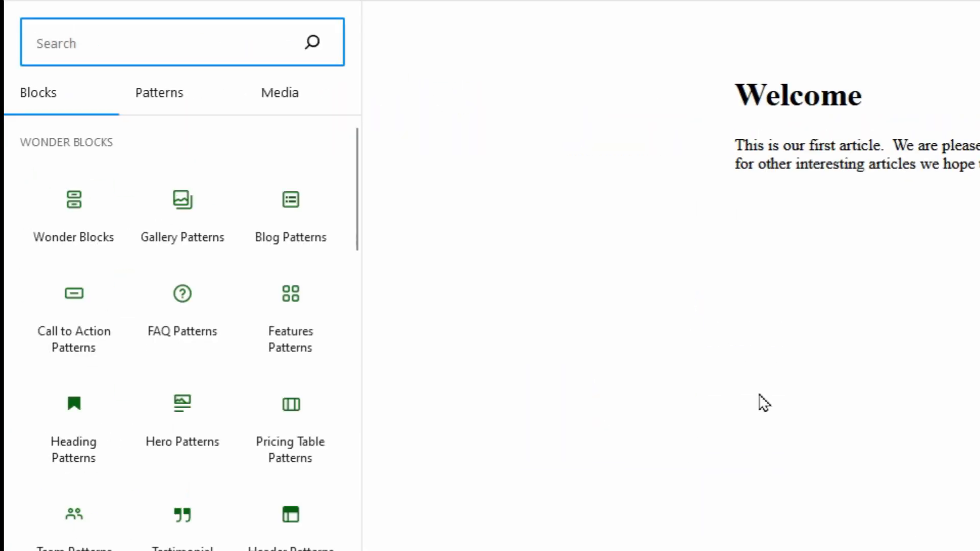
{"action": "scroll", "coordinate": [204, 403], "scroll_direction": "down", "scroll_amount": 2}
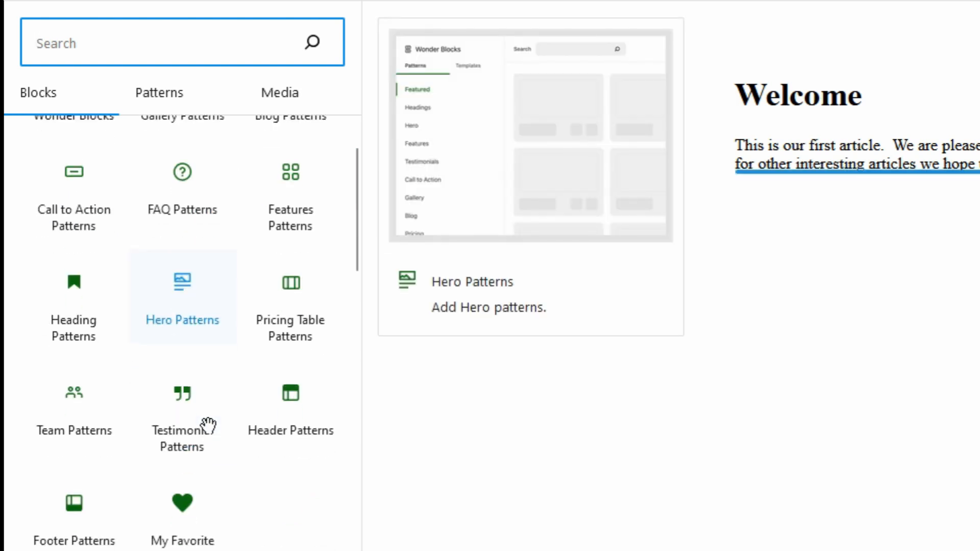
{"action": "scroll", "coordinate": [208, 425], "scroll_direction": "down", "scroll_amount": 5}
{"action": "scroll", "coordinate": [208, 424], "scroll_direction": "down", "scroll_amount": 15}
{"action": "scroll", "coordinate": [208, 425], "scroll_direction": "down", "scroll_amount": 10}
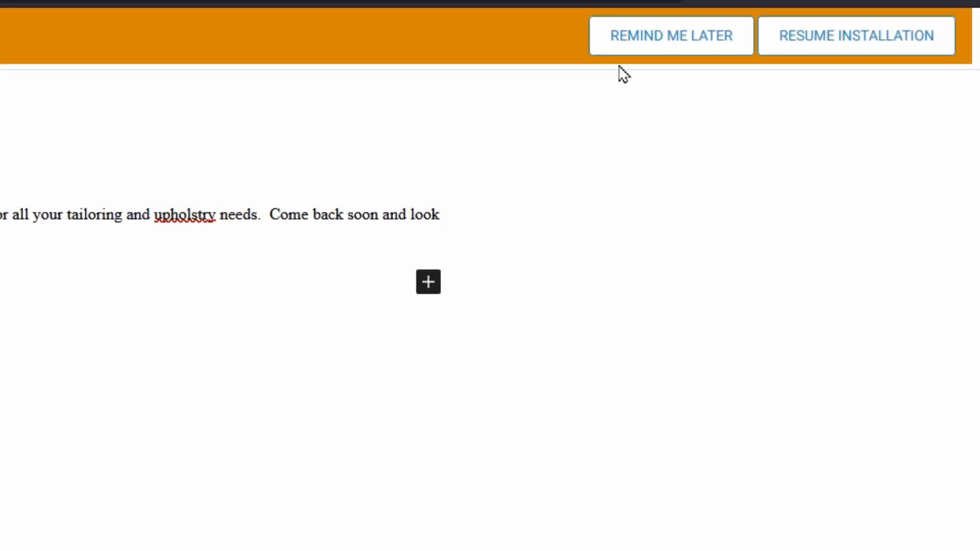
Postpone the Wordfence reminder 12 hours and bring up the Welcome post's pre-publish checklist.
{"action": "left_click", "coordinate": [654, 39]}
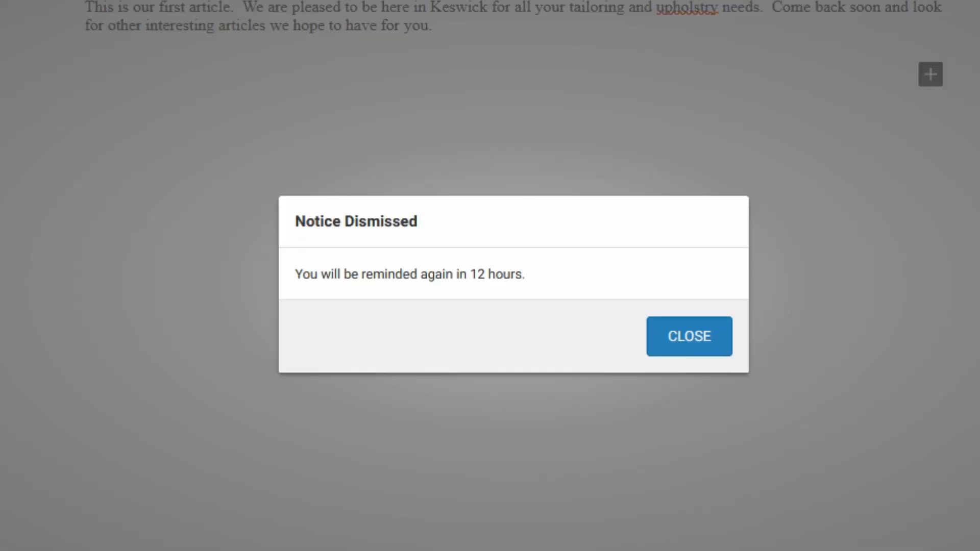
{"action": "left_click", "coordinate": [689, 336]}
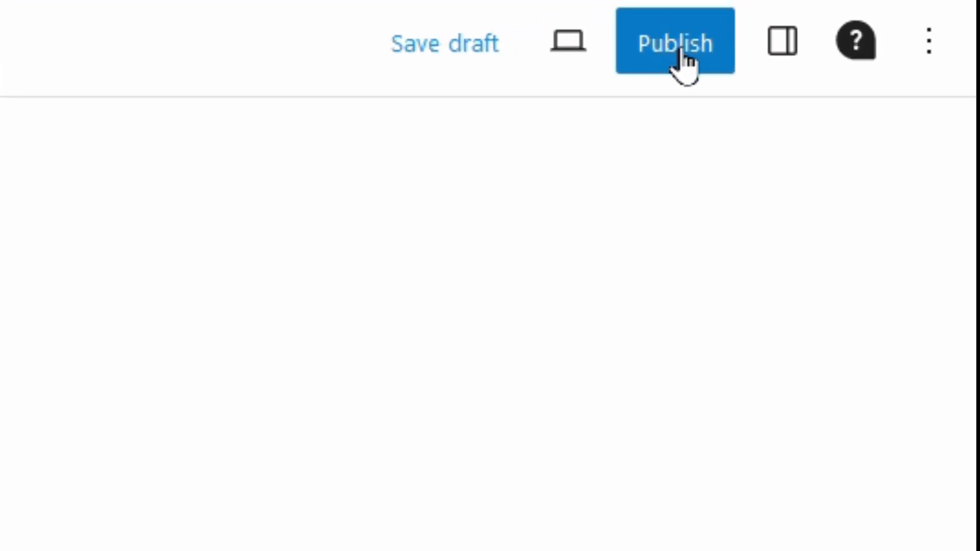
{"action": "left_click", "coordinate": [683, 51]}
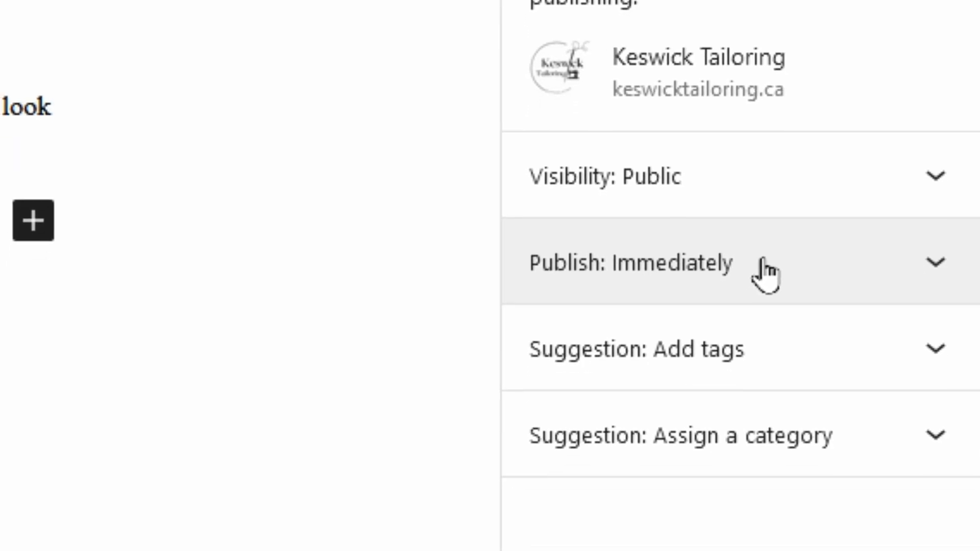
{"action": "left_click", "coordinate": [932, 363]}
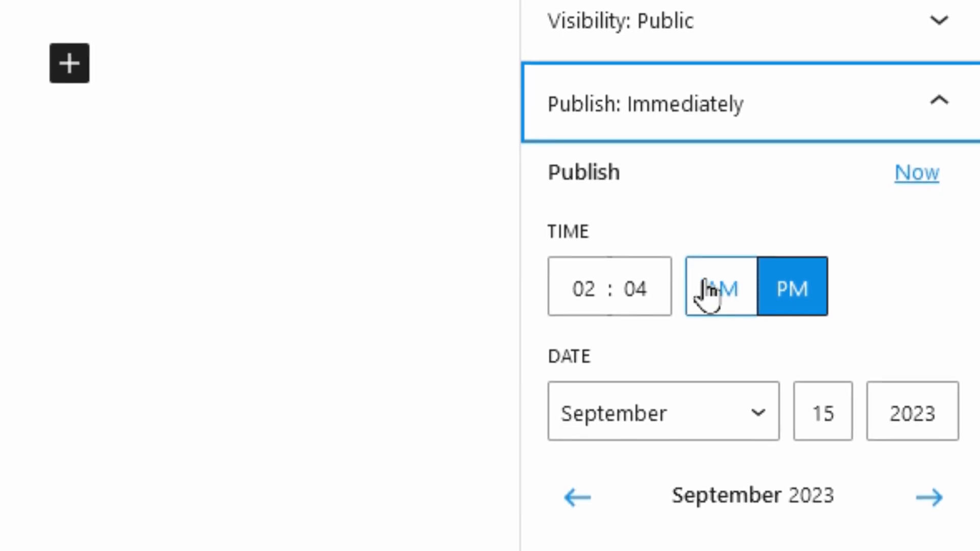
{"action": "left_click", "coordinate": [945, 101]}
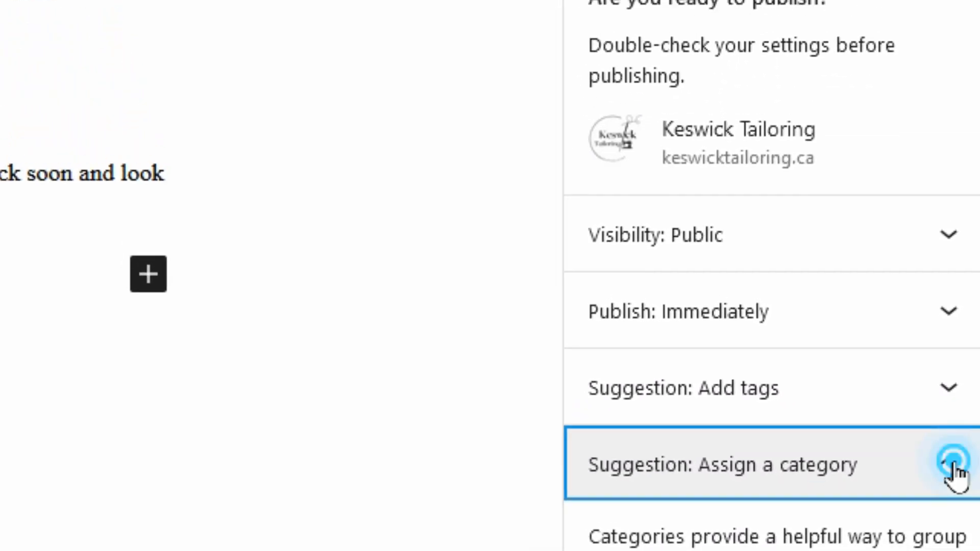
Collapse the category suggestion and publish the Welcome post live.
{"action": "left_click", "coordinate": [950, 378]}
{"action": "left_click", "coordinate": [701, 17]}
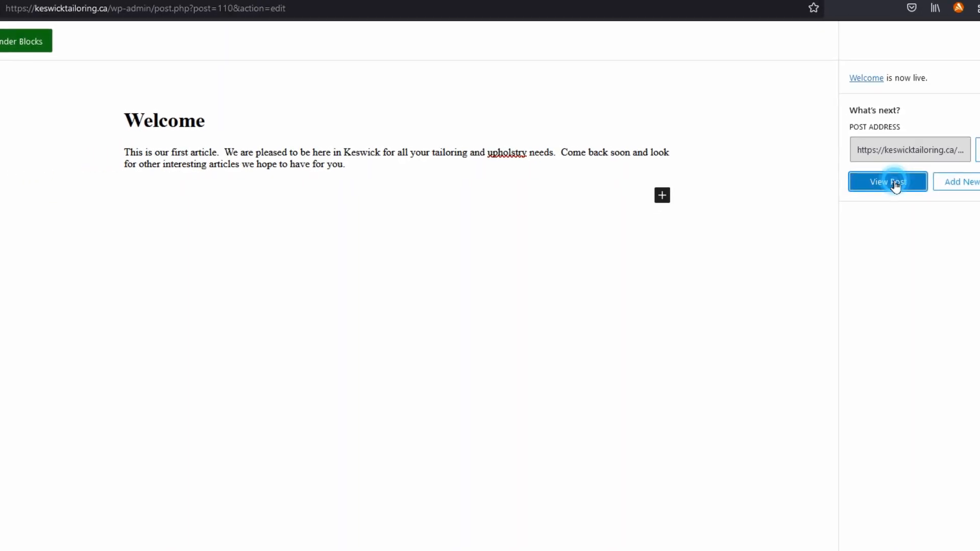
View the published Welcome post, dated September 15, 2023, on the live site.
{"action": "left_click", "coordinate": [896, 192]}
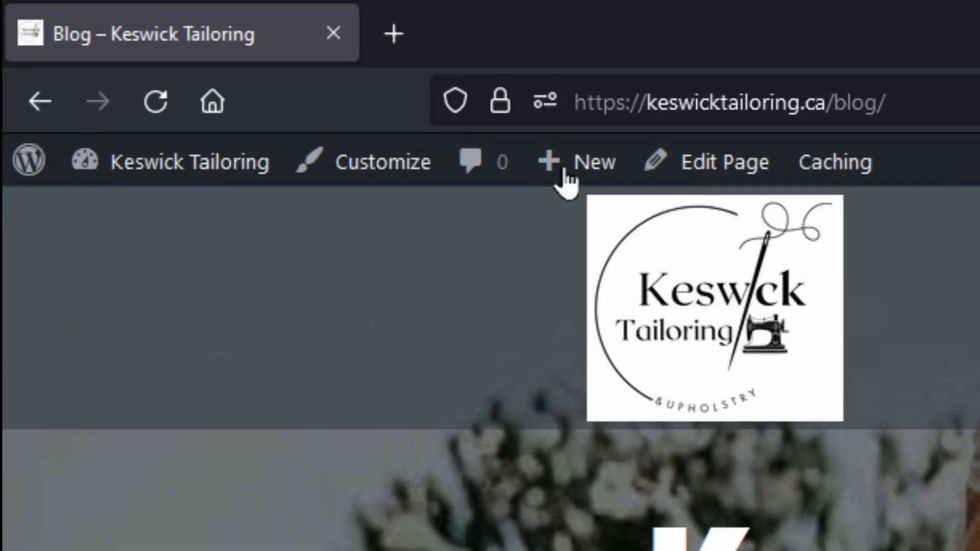
Go to the admin Dashboard and then Posts > Categories, listing only Uncategorized.
{"action": "mouse_move", "coordinate": [190, 37]}
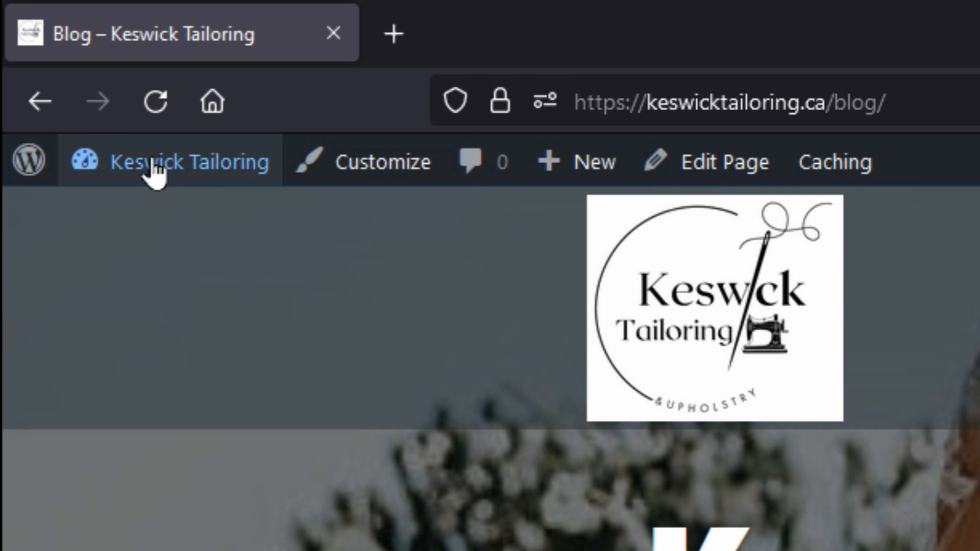
{"action": "mouse_move", "coordinate": [153, 172]}
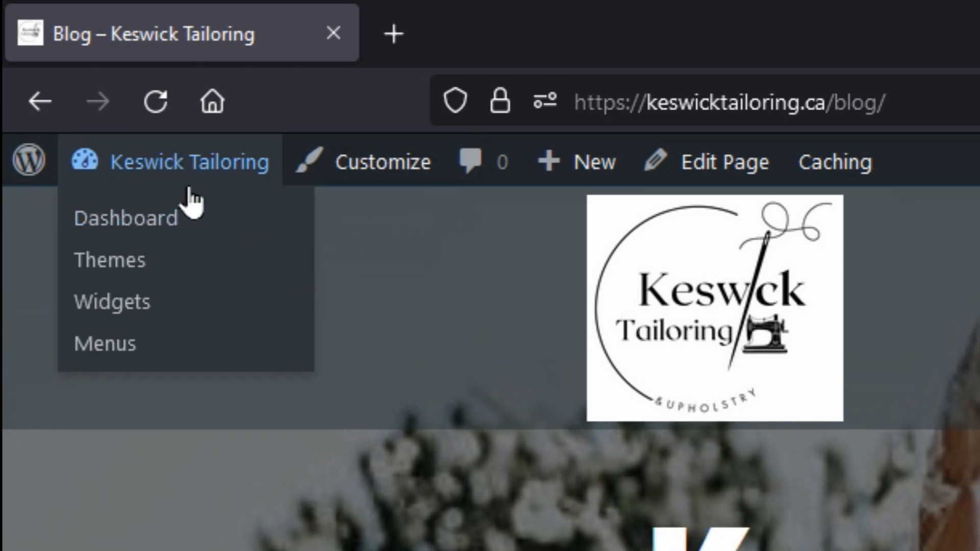
{"action": "left_click", "coordinate": [150, 218]}
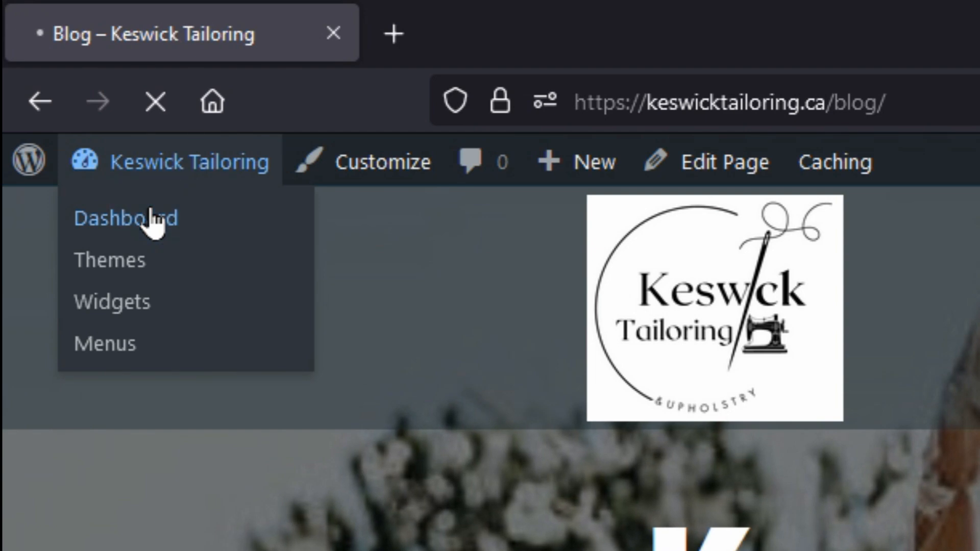
{"action": "mouse_move", "coordinate": [120, 136]}
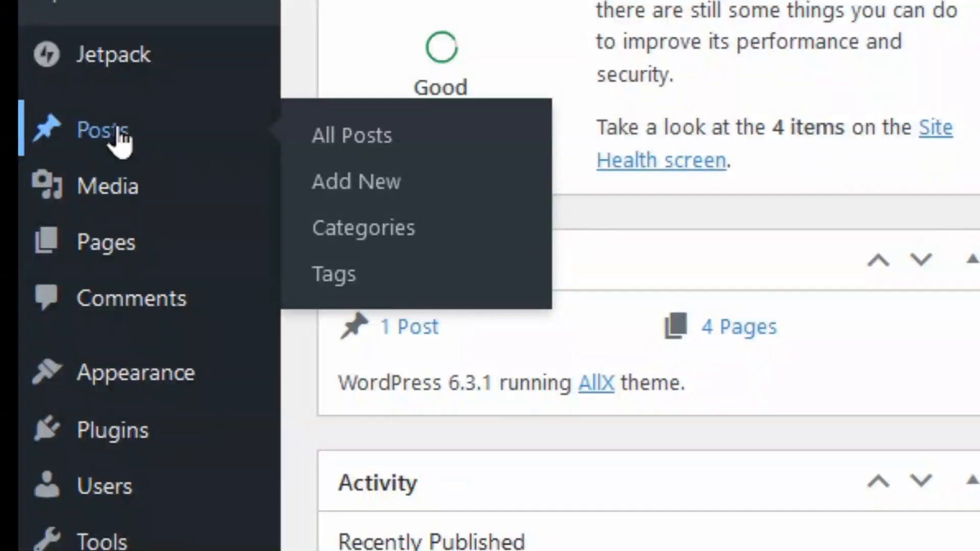
{"action": "left_click", "coordinate": [120, 134]}
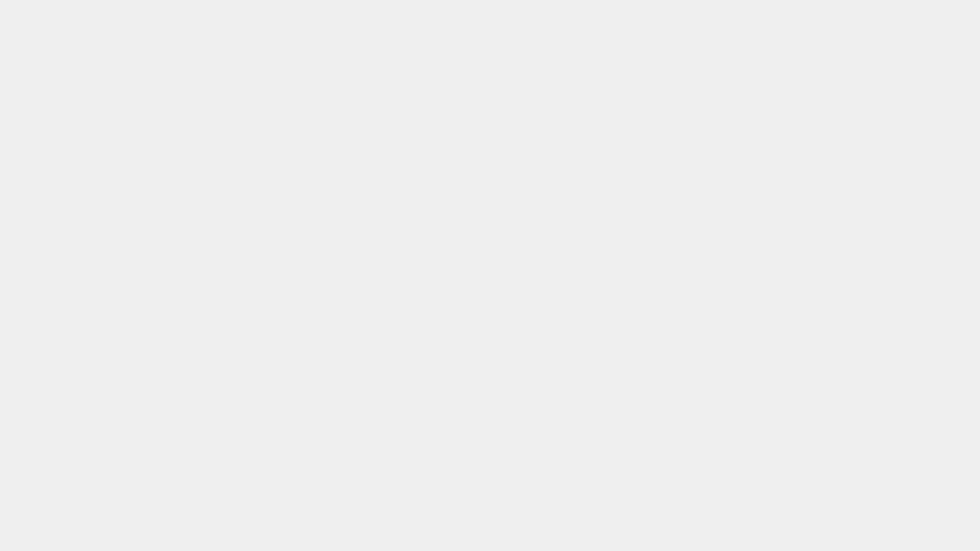
{"action": "left_click", "coordinate": [119, 162]}
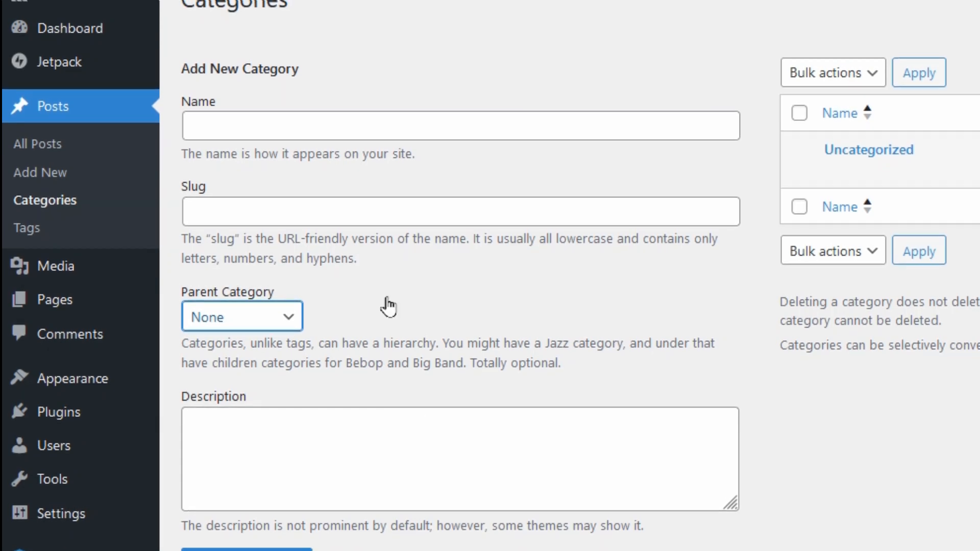
{"action": "left_click", "coordinate": [30, 235]}
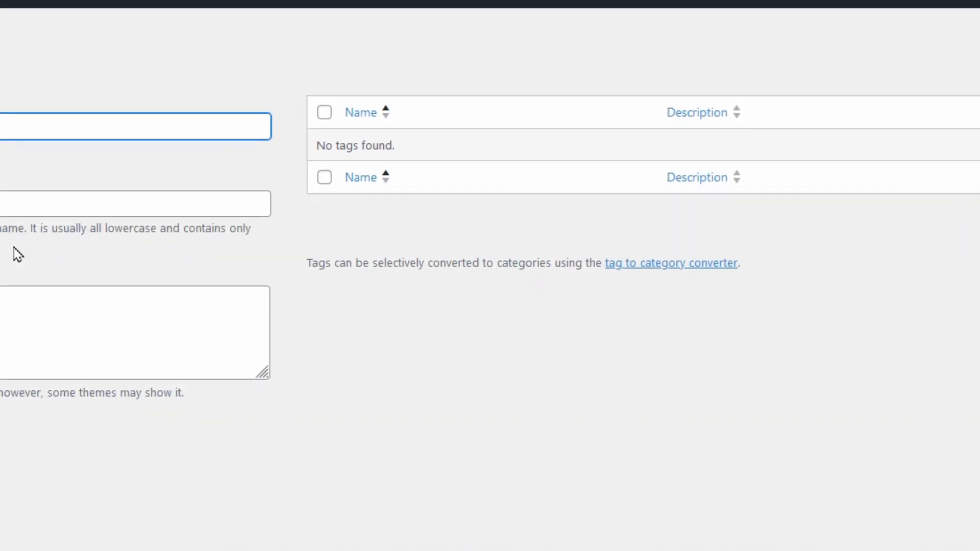
{"action": "left_click", "coordinate": [45, 180]}
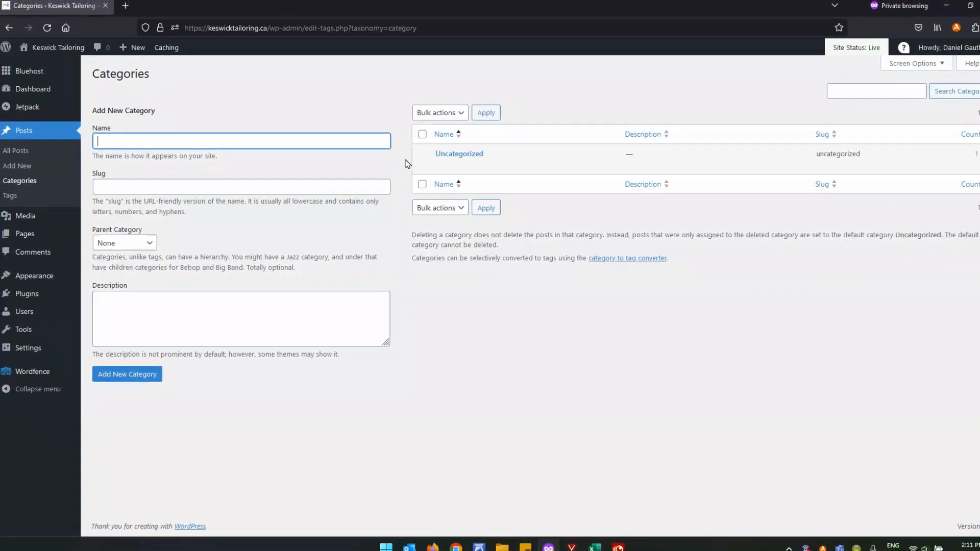
{"action": "mouse_move", "coordinate": [118, 167]}
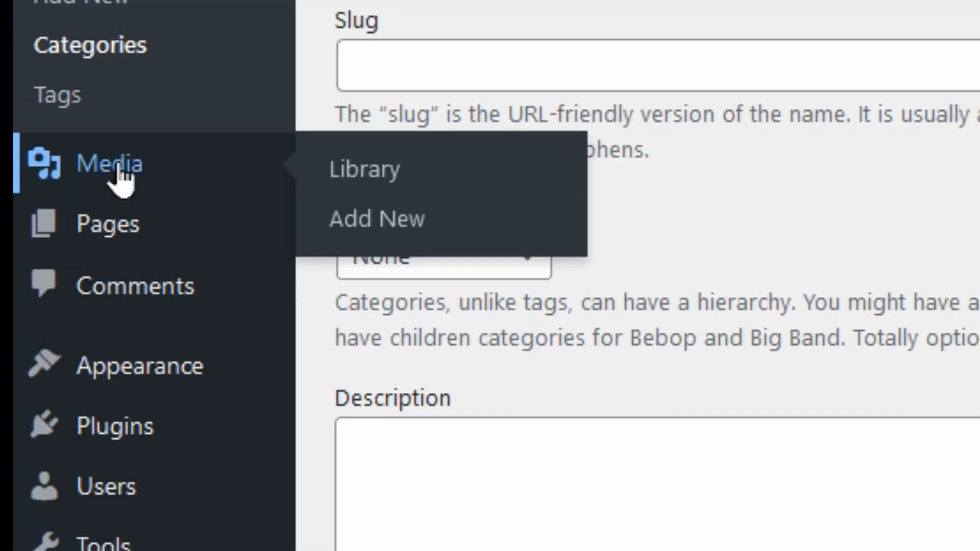
Inspect the fabric image's details in the Media Library, then show the upload area.
{"action": "left_click", "coordinate": [118, 168]}
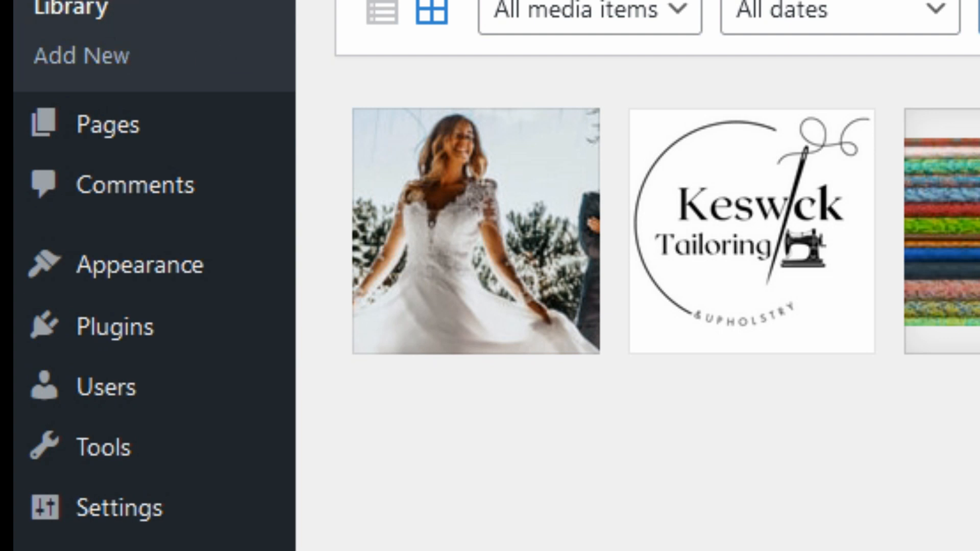
{"action": "mouse_move", "coordinate": [167, 117]}
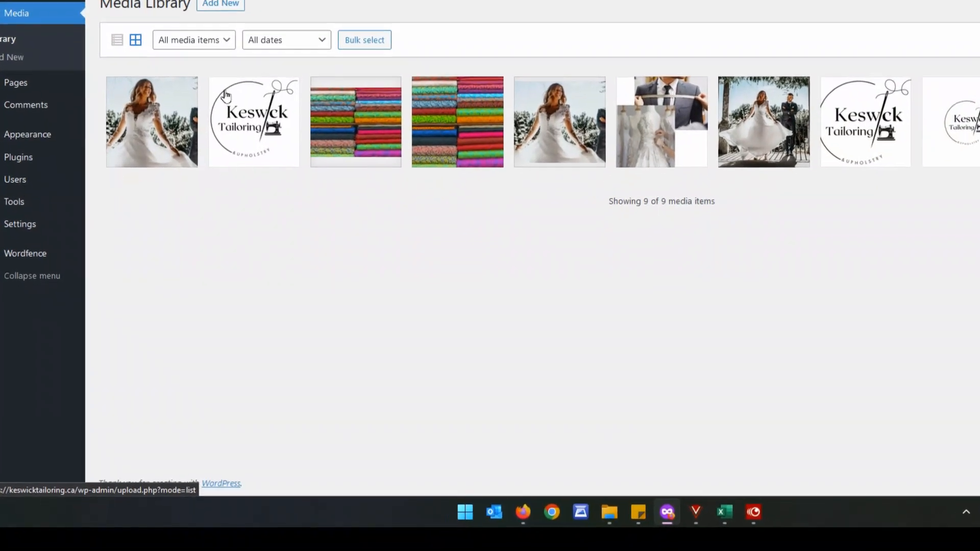
{"action": "left_click", "coordinate": [347, 109]}
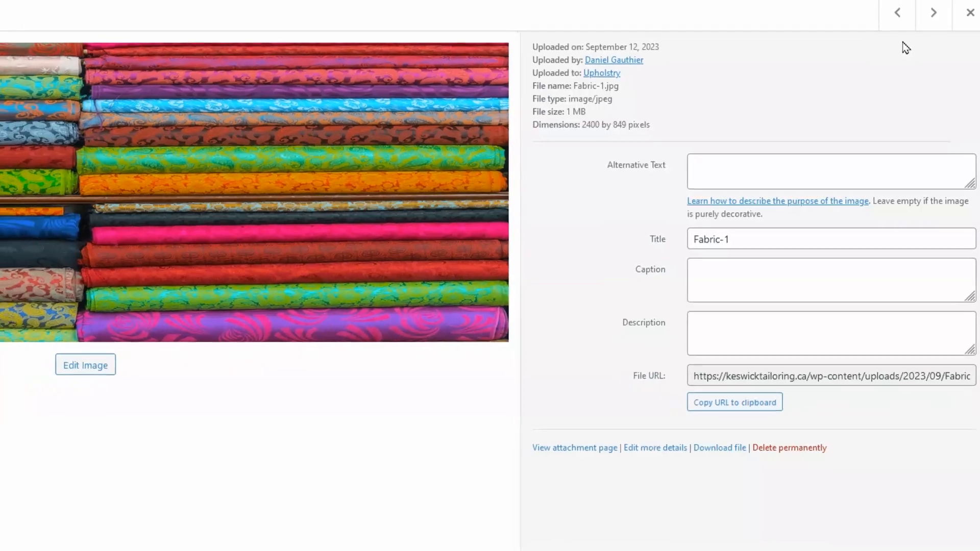
{"action": "left_click", "coordinate": [962, 28]}
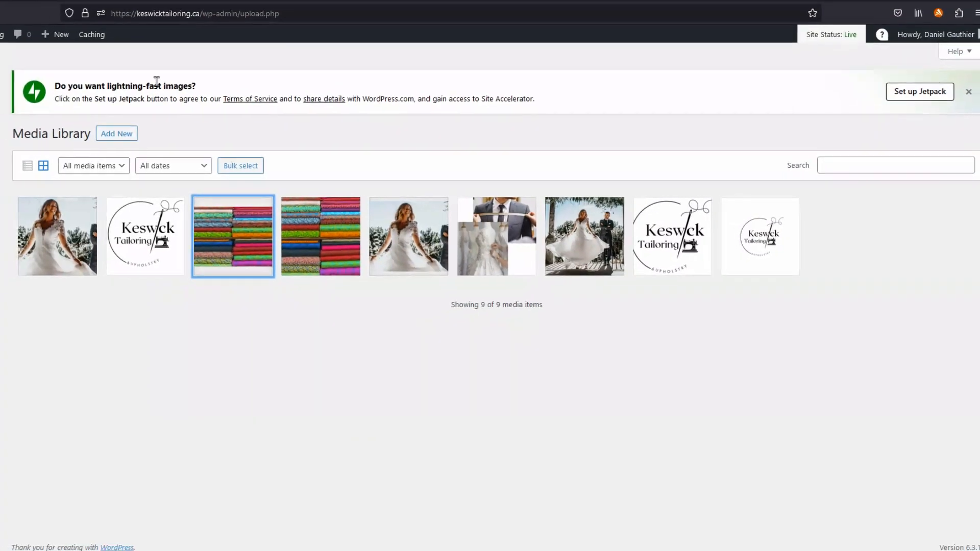
{"action": "left_click", "coordinate": [165, 144]}
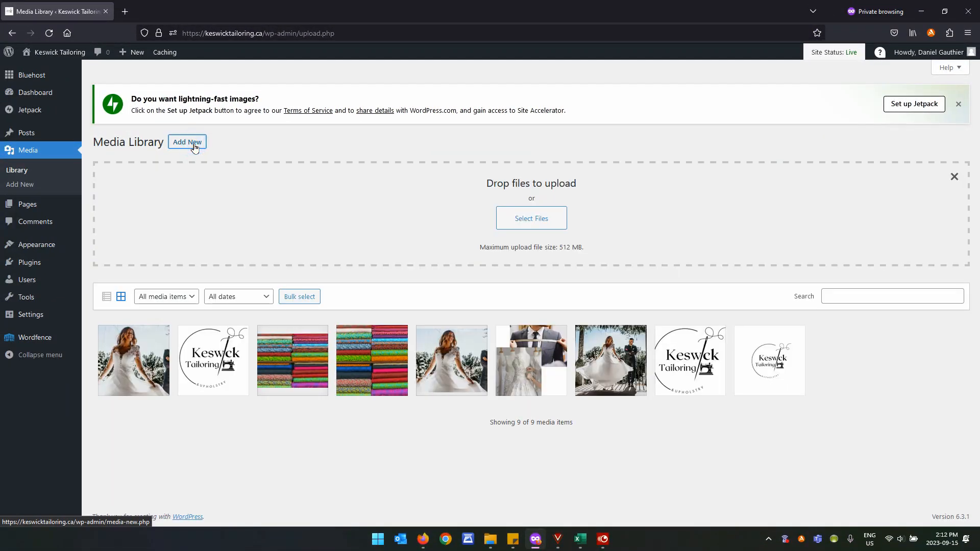
{"action": "left_click", "coordinate": [532, 221]}
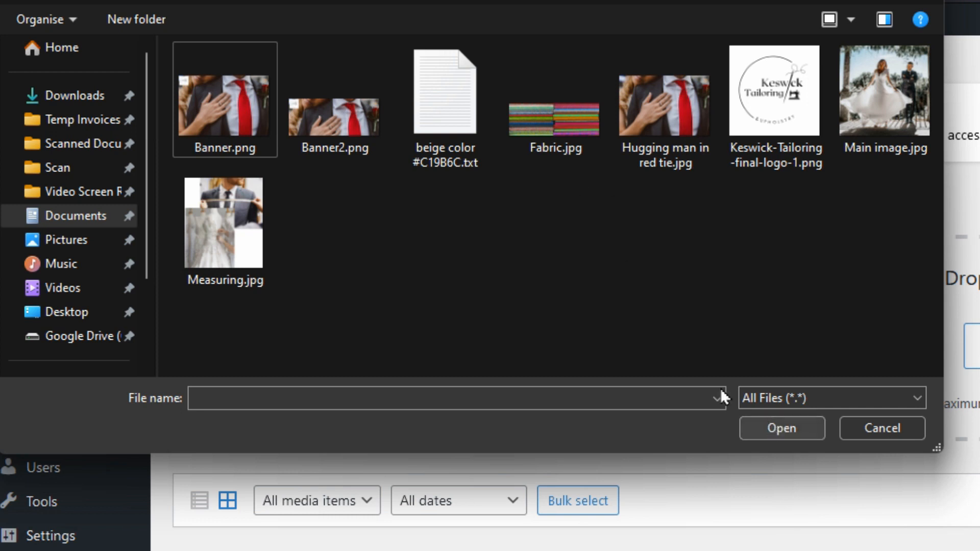
{"action": "left_click", "coordinate": [241, 235]}
{"action": "left_click", "coordinate": [901, 429]}
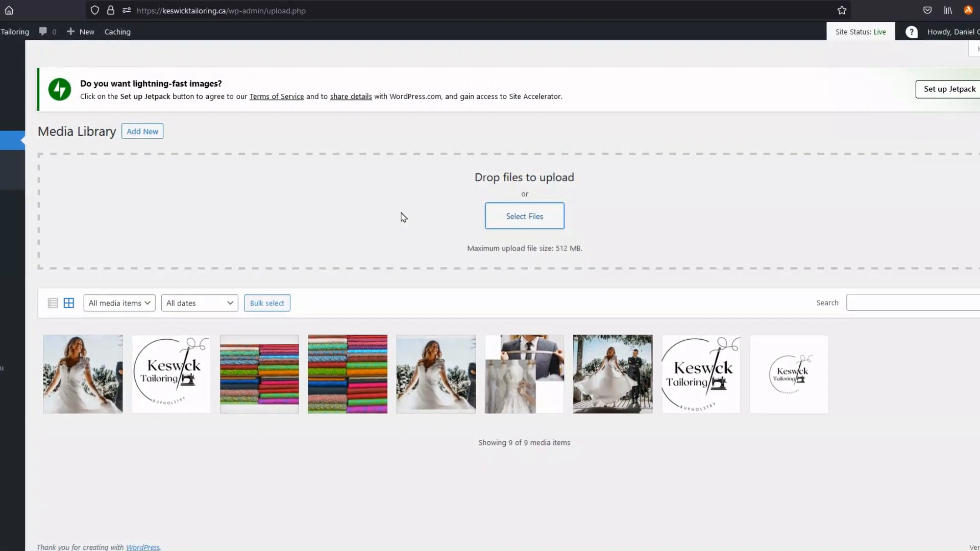
{"action": "mouse_move", "coordinate": [36, 205]}
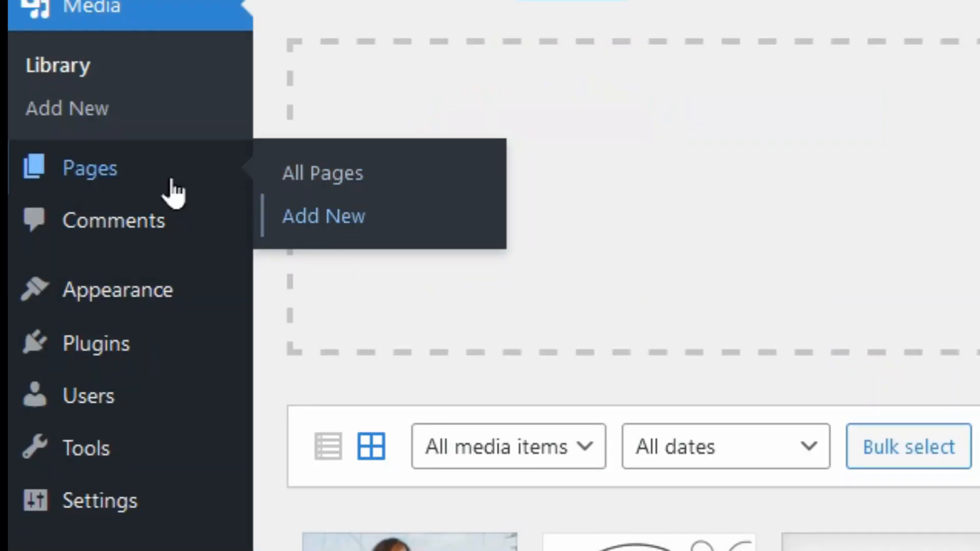
Edit the Home page from the Pages list in the block editor.
{"action": "left_click", "coordinate": [86, 168]}
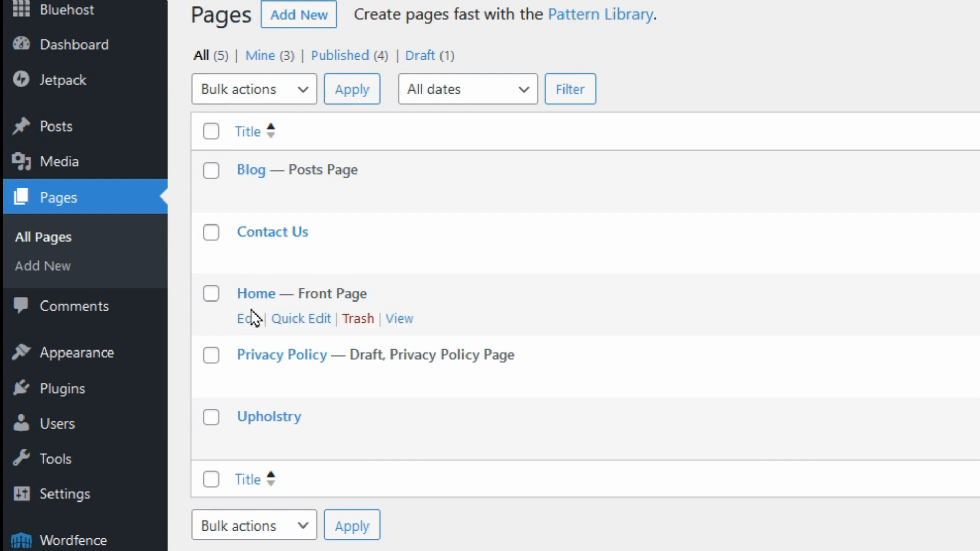
{"action": "left_click", "coordinate": [248, 322]}
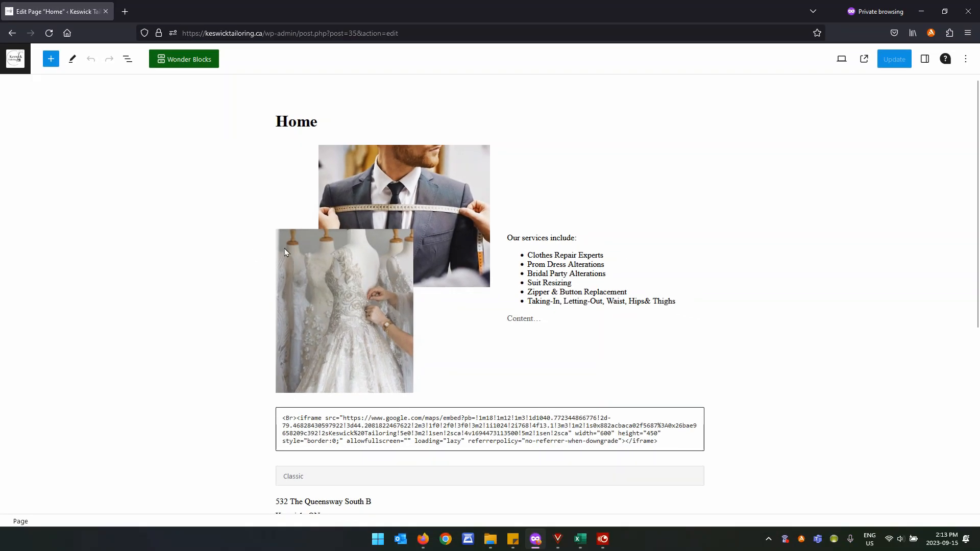
Select 'include:' in the services line, trial bold and italic, and begin linking it.
{"action": "left_click", "coordinate": [427, 223]}
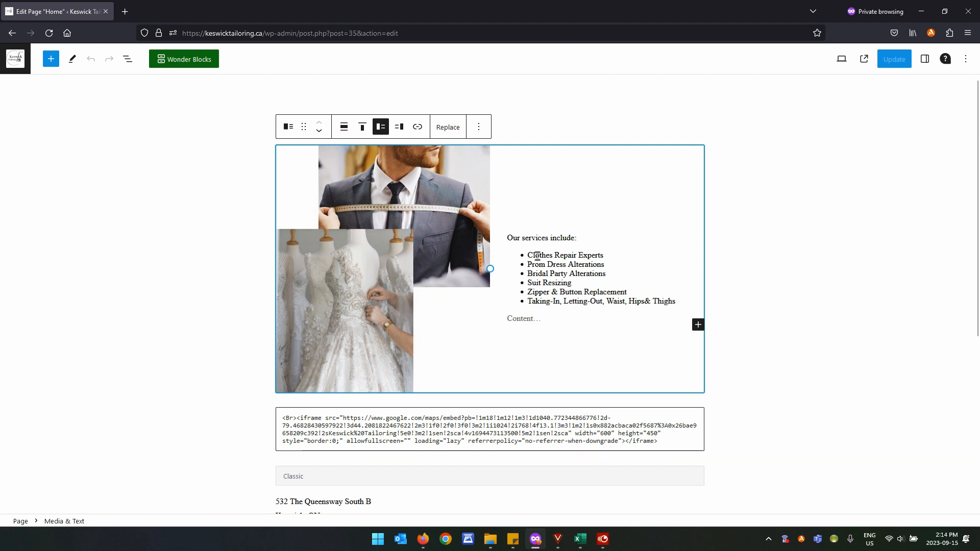
{"action": "left_click", "coordinate": [541, 238]}
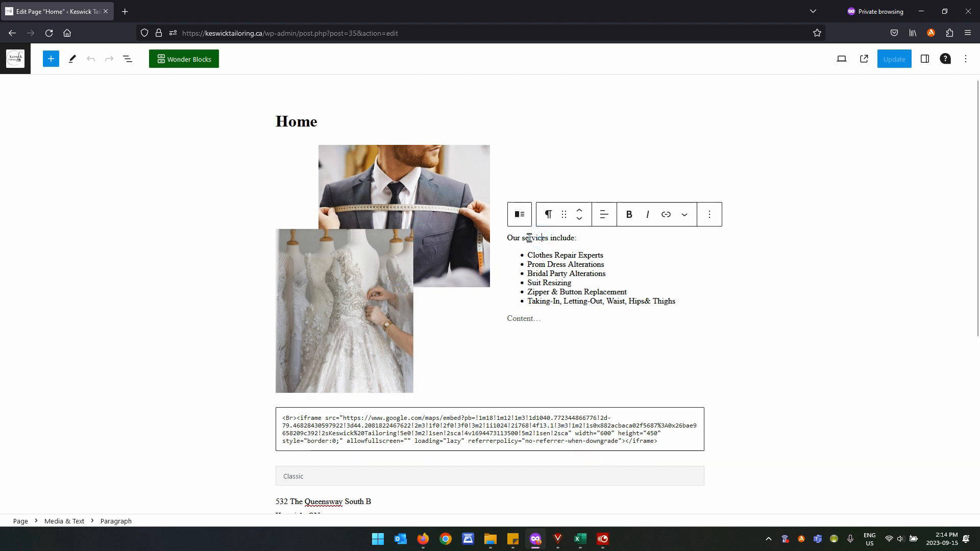
{"action": "left_click", "coordinate": [562, 237]}
{"action": "left_click_drag", "start_coordinate": [579, 238], "coordinate": [553, 239]}
{"action": "left_click", "coordinate": [628, 215]}
{"action": "left_click", "coordinate": [628, 216]}
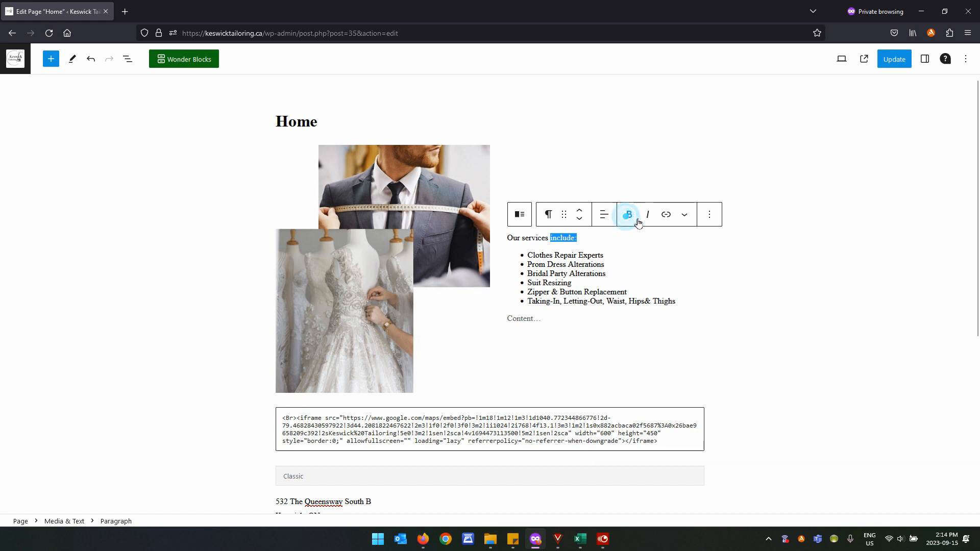
{"action": "left_click", "coordinate": [648, 216]}
{"action": "left_click", "coordinate": [648, 216]}
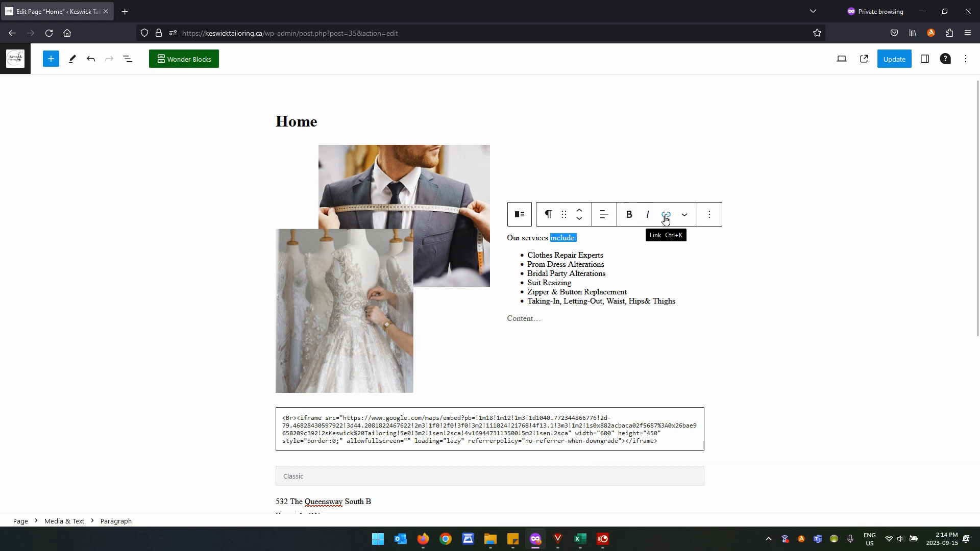
{"action": "left_click", "coordinate": [665, 217]}
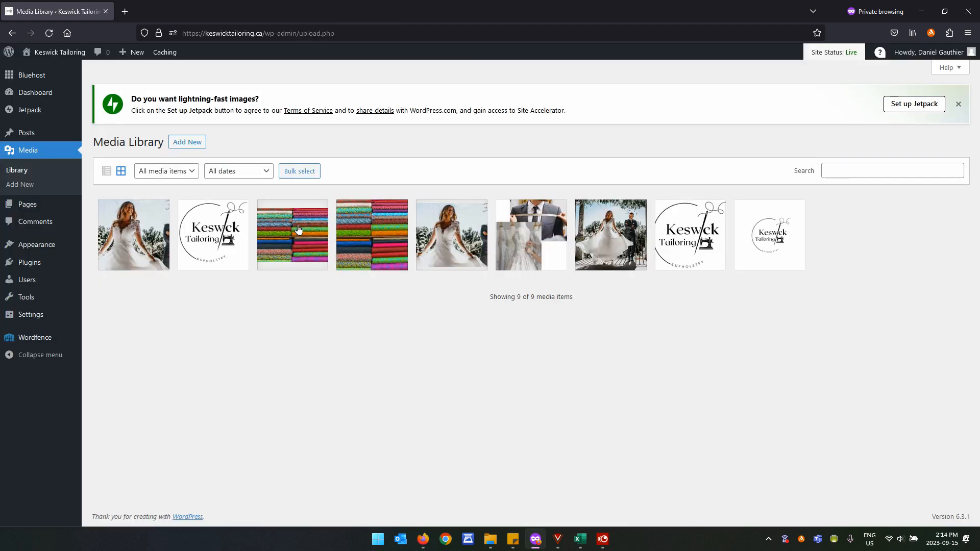
Copy the Fabric-1.jpg image's file URL from its media details.
{"action": "left_click", "coordinate": [298, 230]}
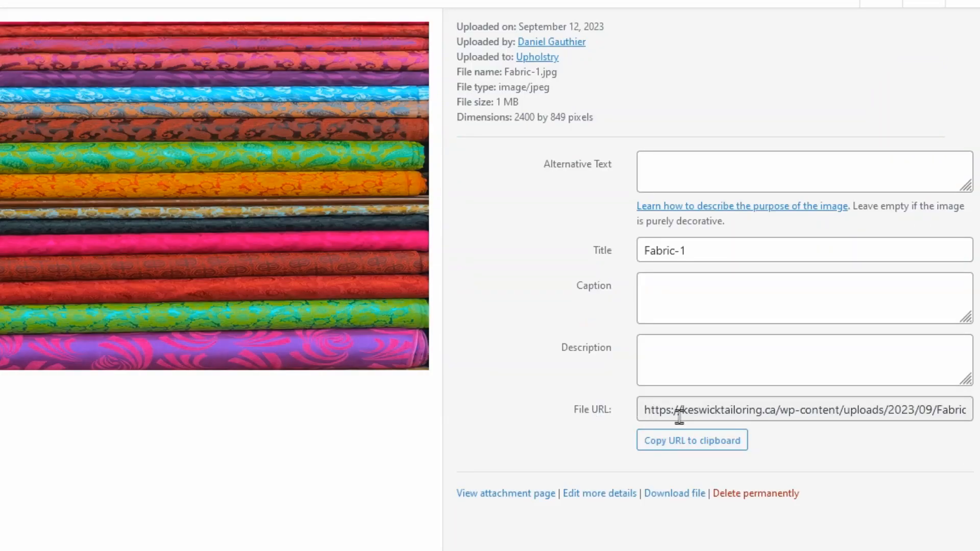
{"action": "left_click_drag", "start_coordinate": [645, 410], "coordinate": [969, 416]}
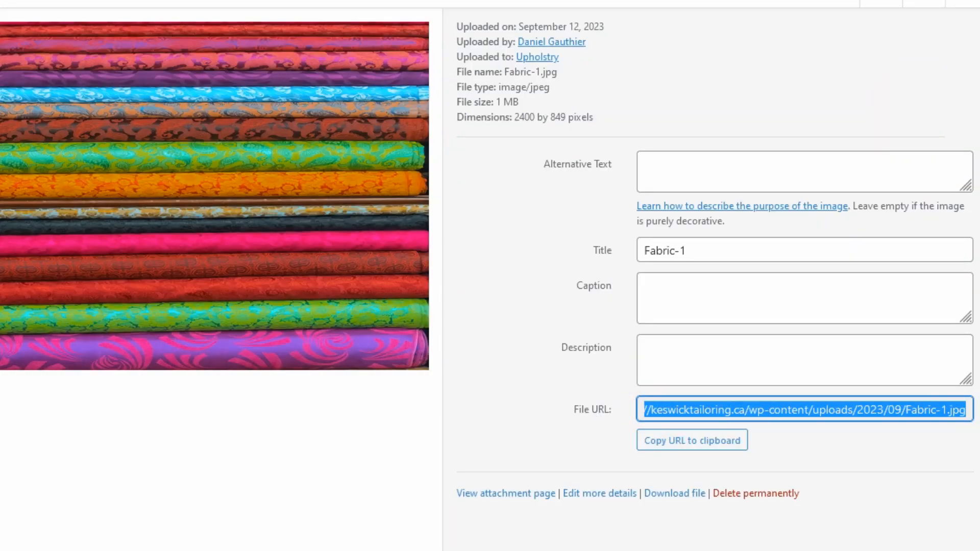
{"action": "right_click", "coordinate": [912, 411]}
{"action": "left_click", "coordinate": [847, 221]}
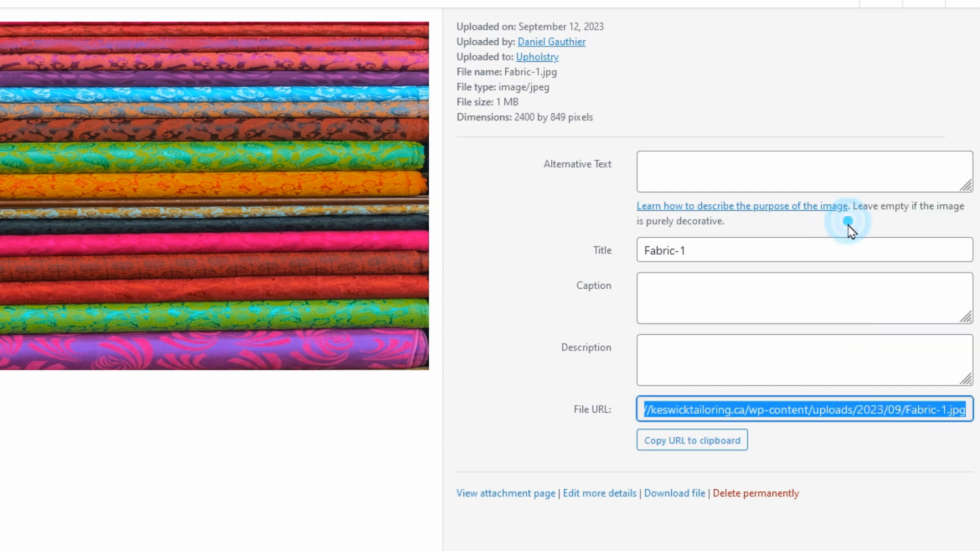
{"action": "left_click", "coordinate": [661, 341]}
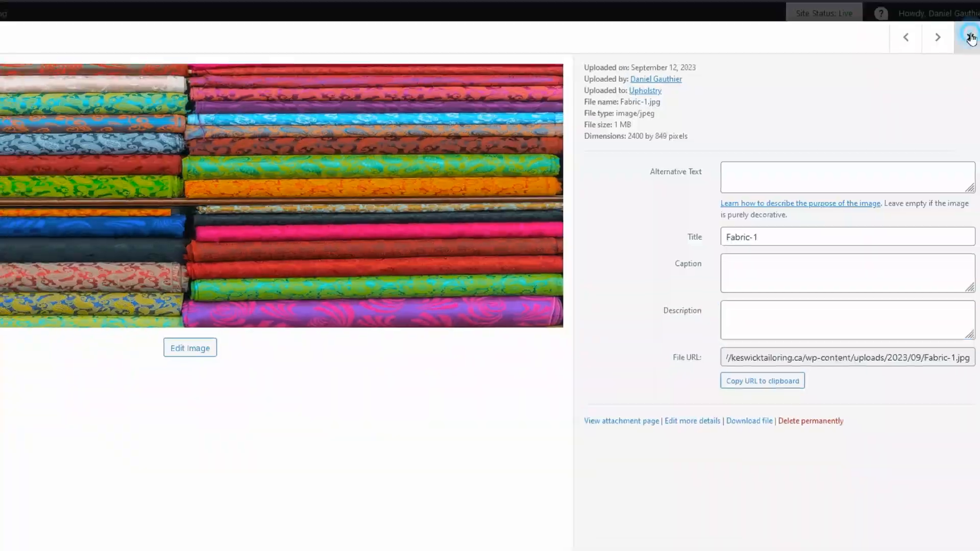
{"action": "left_click", "coordinate": [964, 3]}
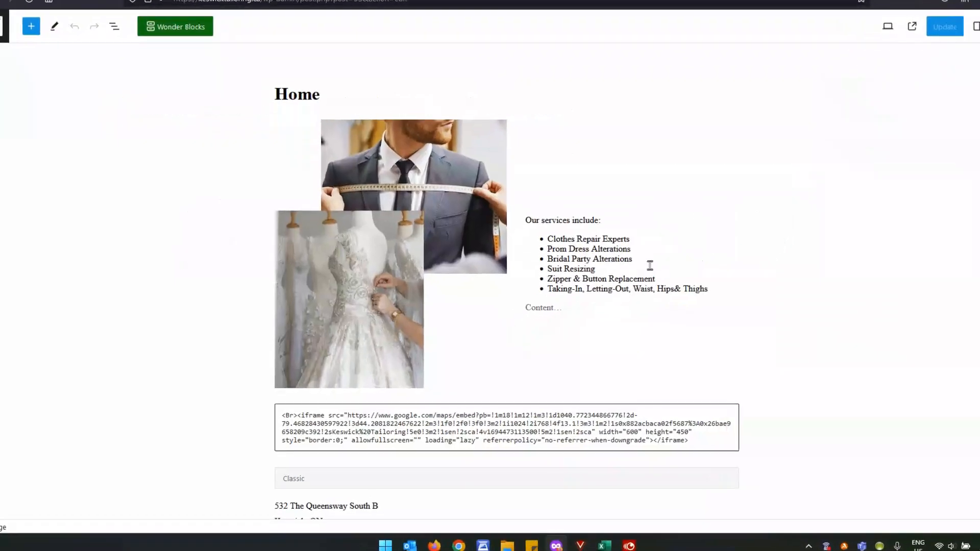
Link the words 'Repair Expert' in the services list to the pasted Fabric-1.jpg URL.
{"action": "left_click_drag", "start_coordinate": [620, 241], "coordinate": [576, 239]}
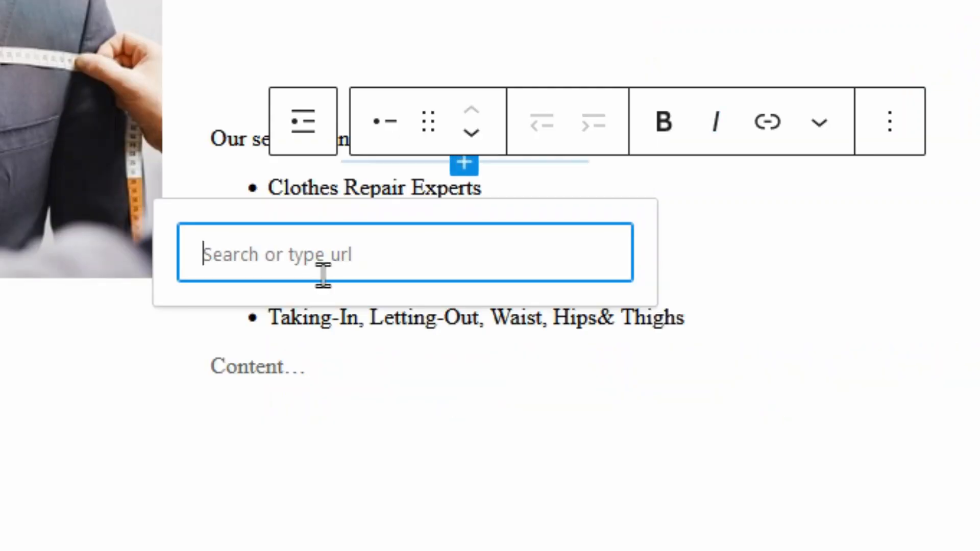
{"action": "right_click", "coordinate": [320, 254]}
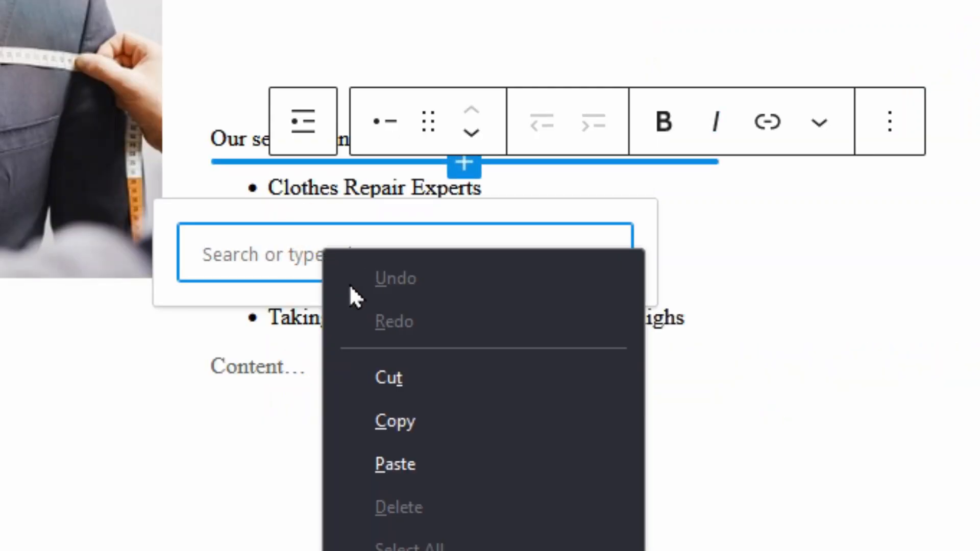
{"action": "left_click", "coordinate": [418, 464]}
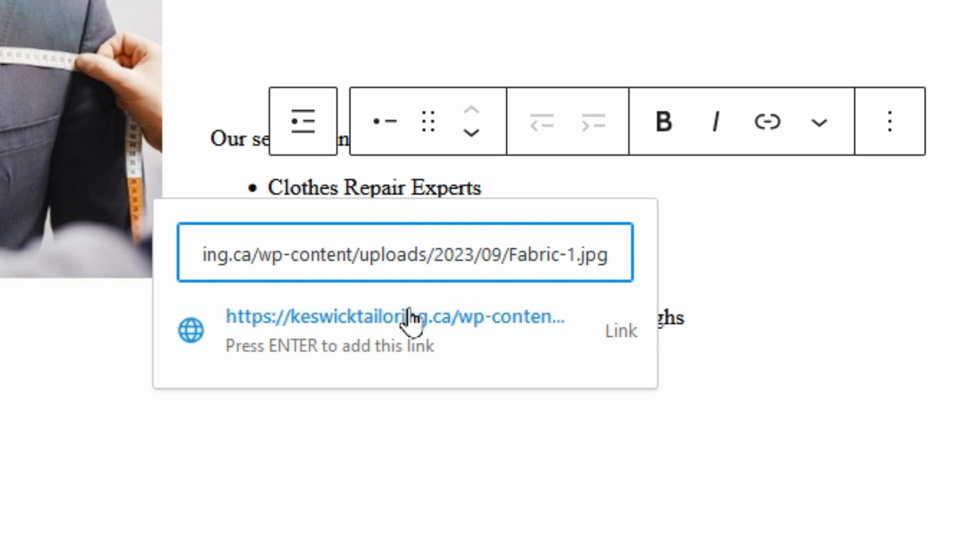
{"action": "left_click", "coordinate": [370, 347]}
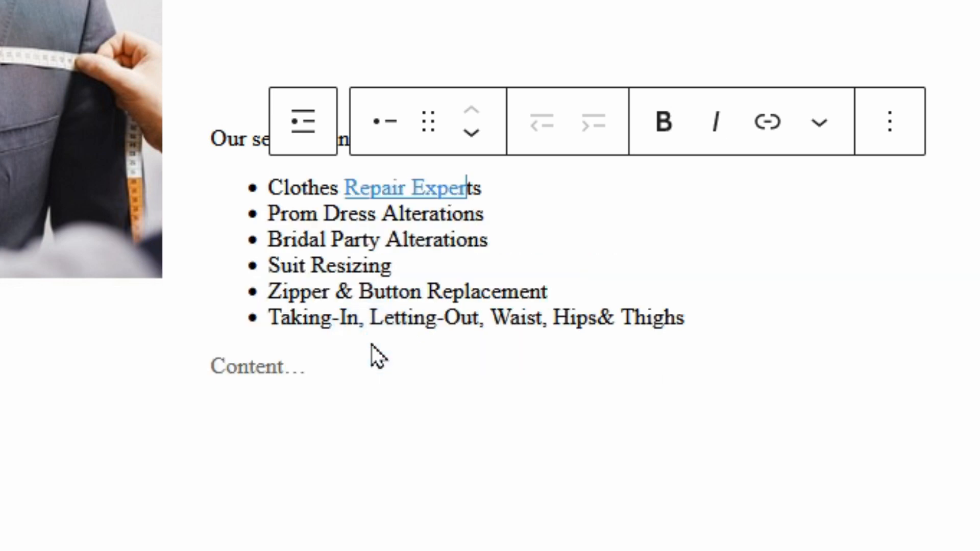
{"action": "left_click", "coordinate": [551, 208]}
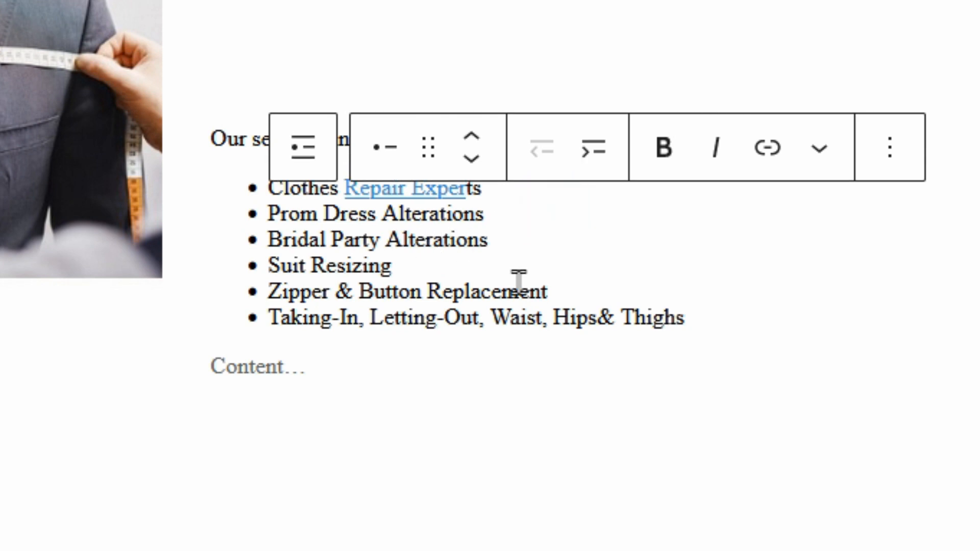
Insert an empty Custom HTML block below the map embed code, above the Classic address block.
{"action": "left_click", "coordinate": [515, 349]}
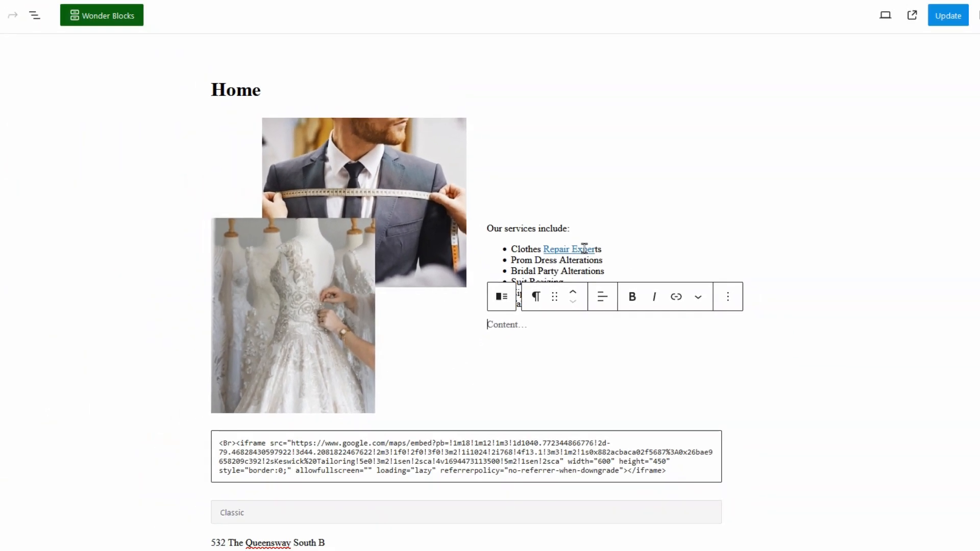
{"action": "left_click", "coordinate": [600, 248]}
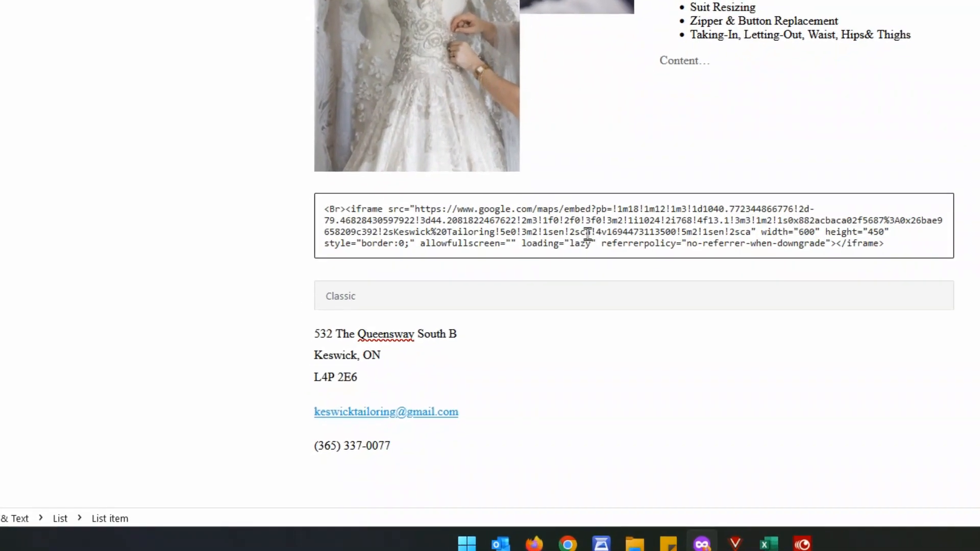
{"action": "left_click", "coordinate": [572, 169]}
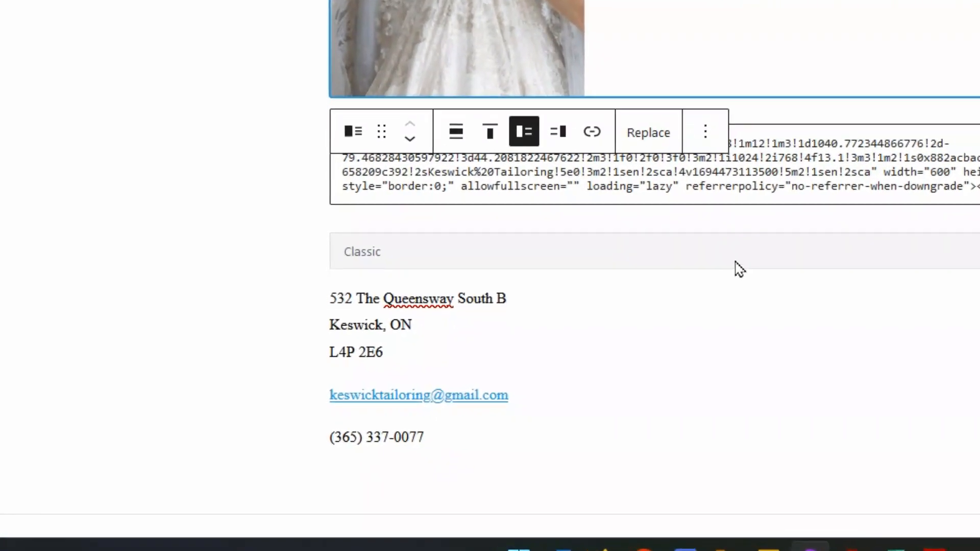
{"action": "left_click", "coordinate": [724, 220]}
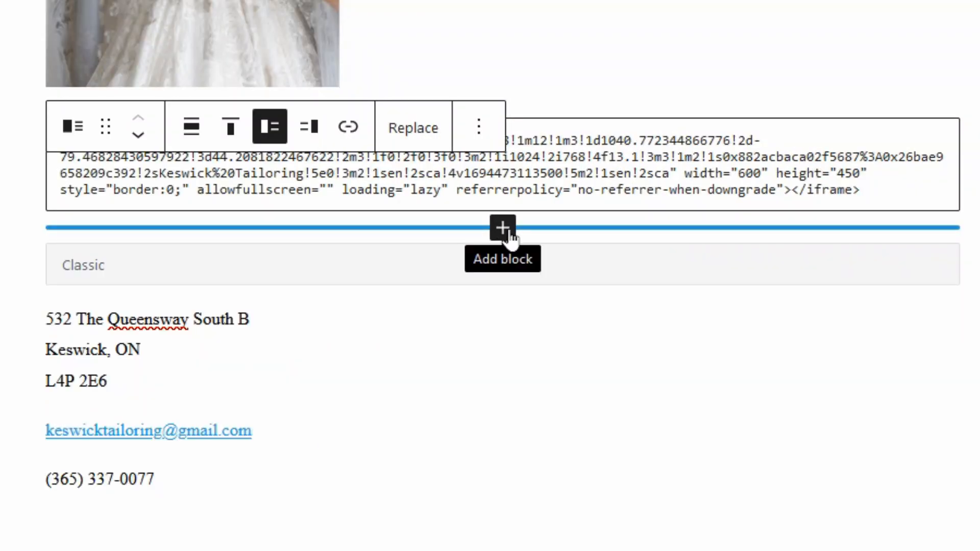
{"action": "left_click", "coordinate": [504, 230]}
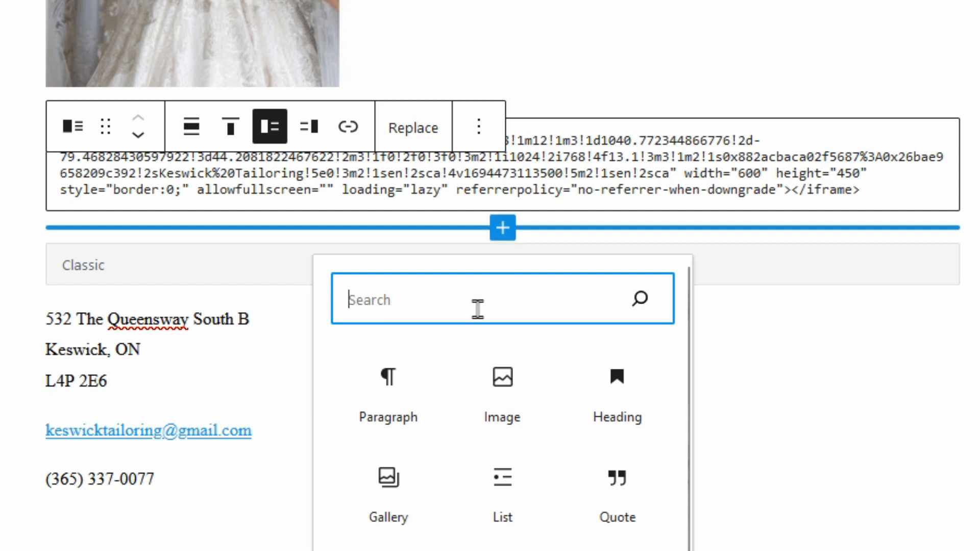
{"action": "type", "text": "html"}
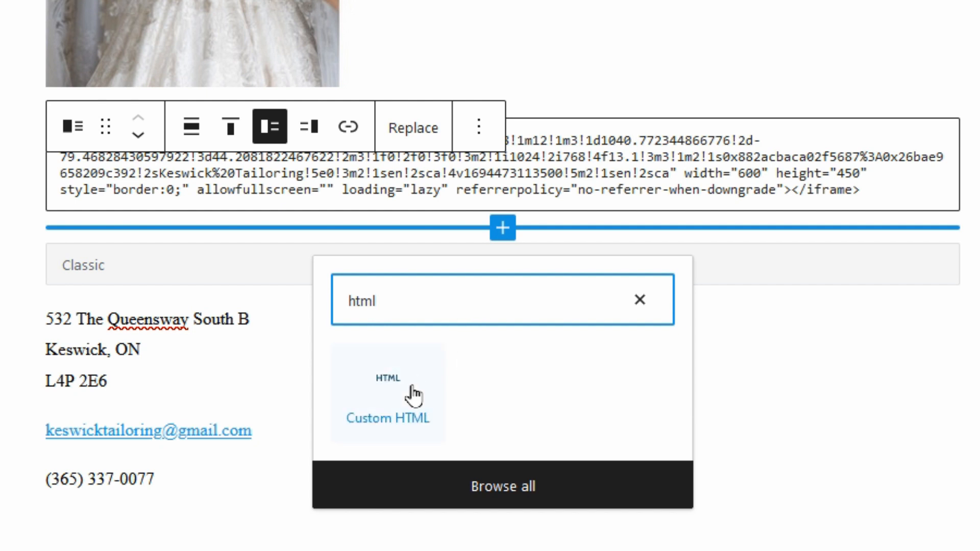
{"action": "left_click", "coordinate": [386, 394]}
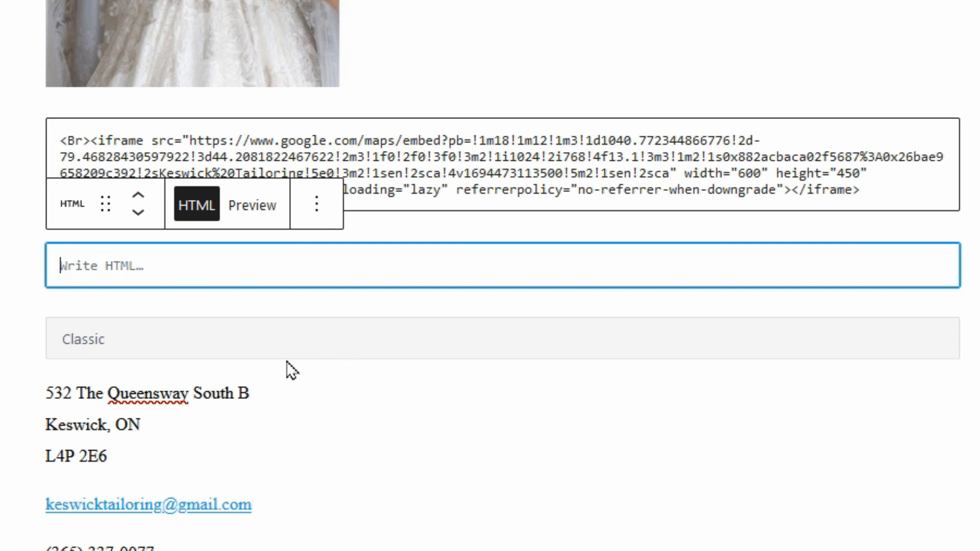
{"action": "scroll", "coordinate": [281, 360], "scroll_direction": "down", "scroll_amount": 2}
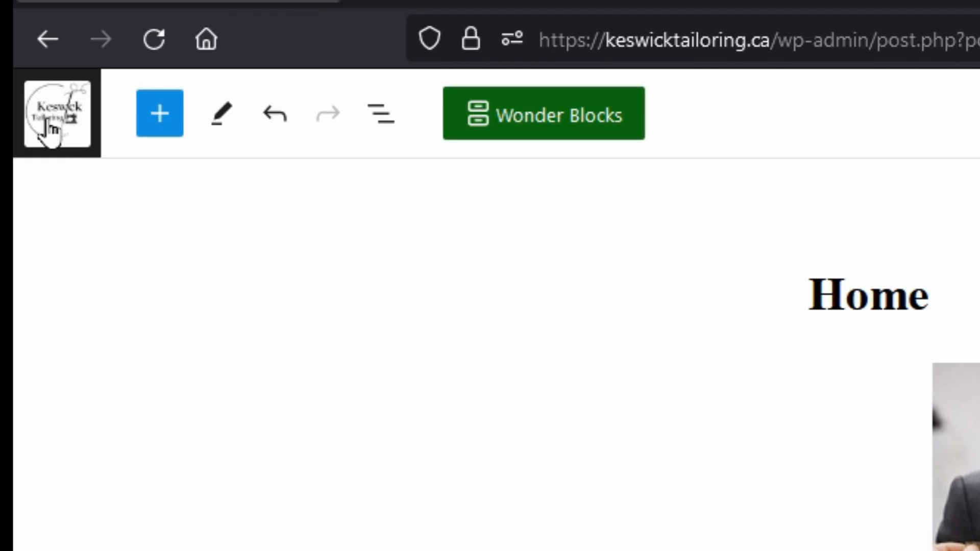
Leave the editor without saving, then view and scroll through the live Home page.
{"action": "left_click", "coordinate": [51, 130]}
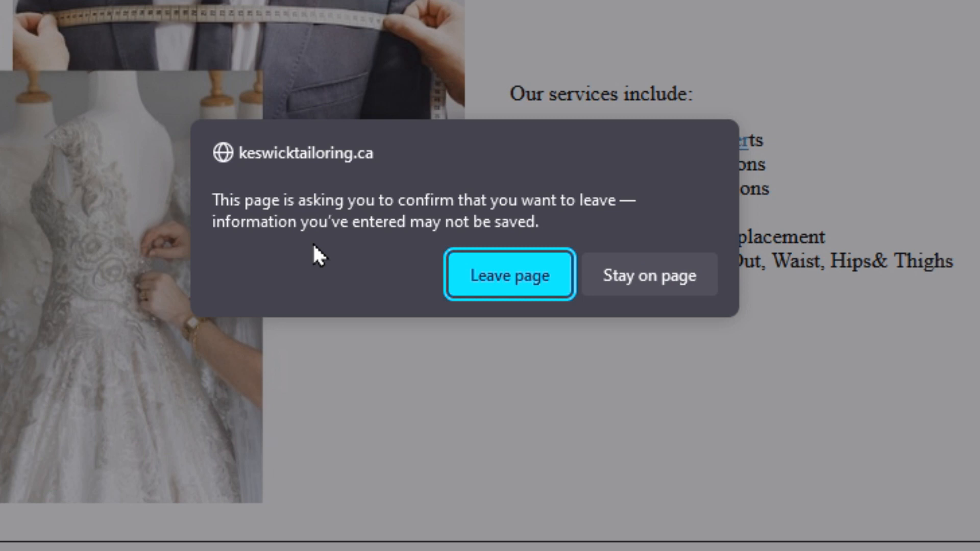
{"action": "left_click", "coordinate": [516, 277]}
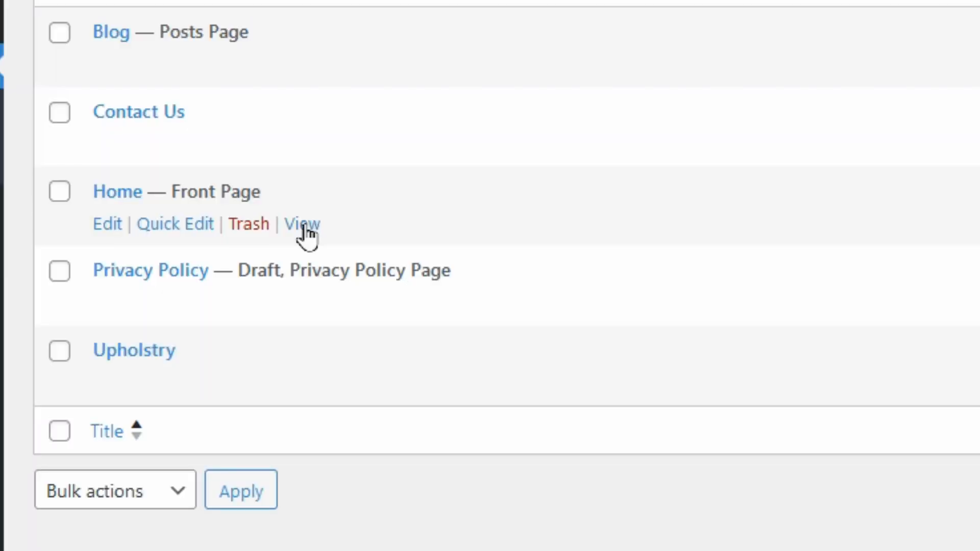
{"action": "left_click", "coordinate": [305, 227]}
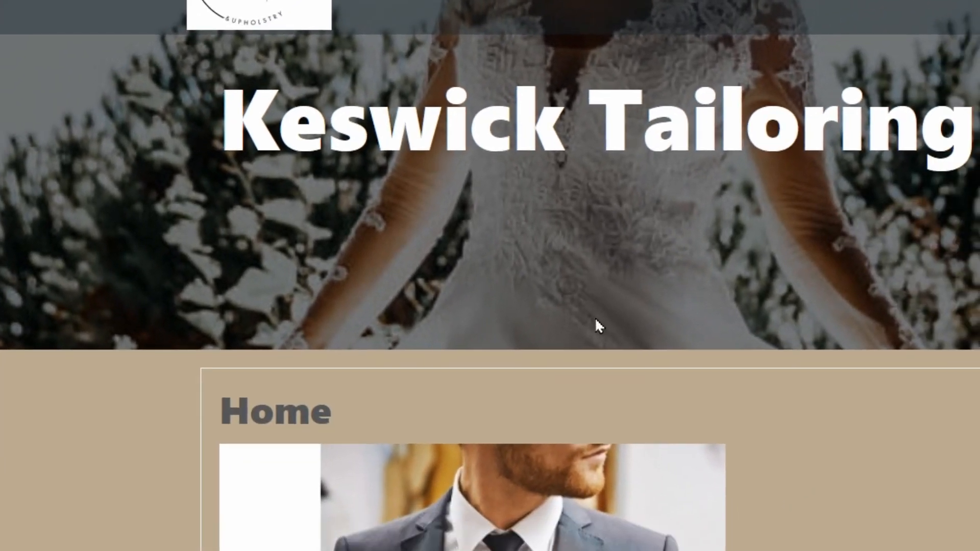
{"action": "scroll", "coordinate": [582, 321], "scroll_direction": "down", "scroll_amount": 3}
{"action": "scroll", "coordinate": [565, 319], "scroll_direction": "down", "scroll_amount": 10}
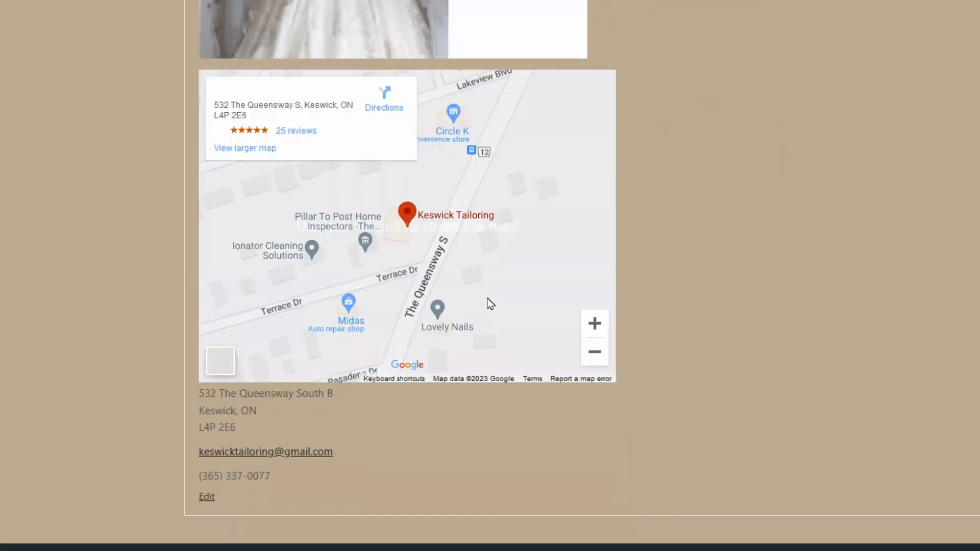
{"action": "scroll", "coordinate": [469, 299], "scroll_direction": "up", "scroll_amount": 15}
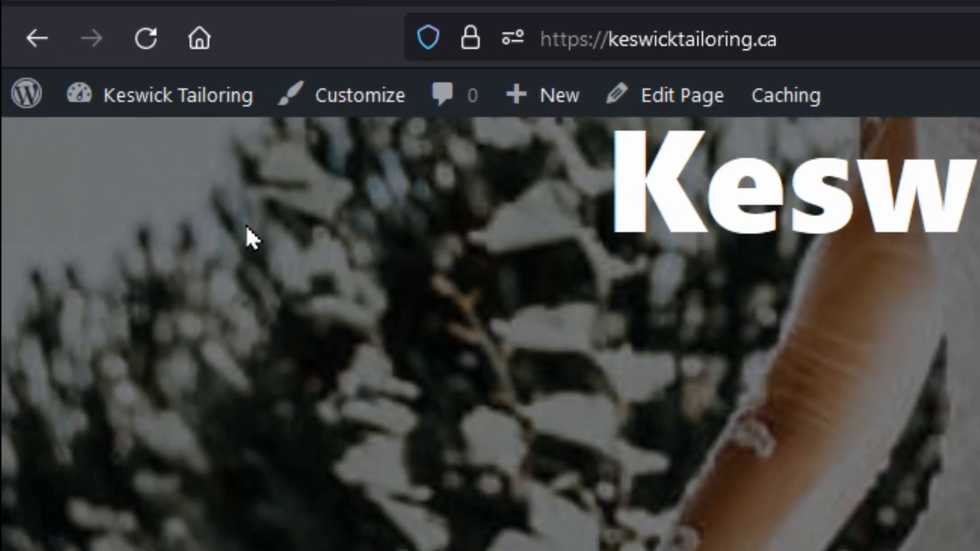
Visit the admin Dashboard, return to the live homepage, and open Edit Page from the admin bar.
{"action": "mouse_move", "coordinate": [145, 104]}
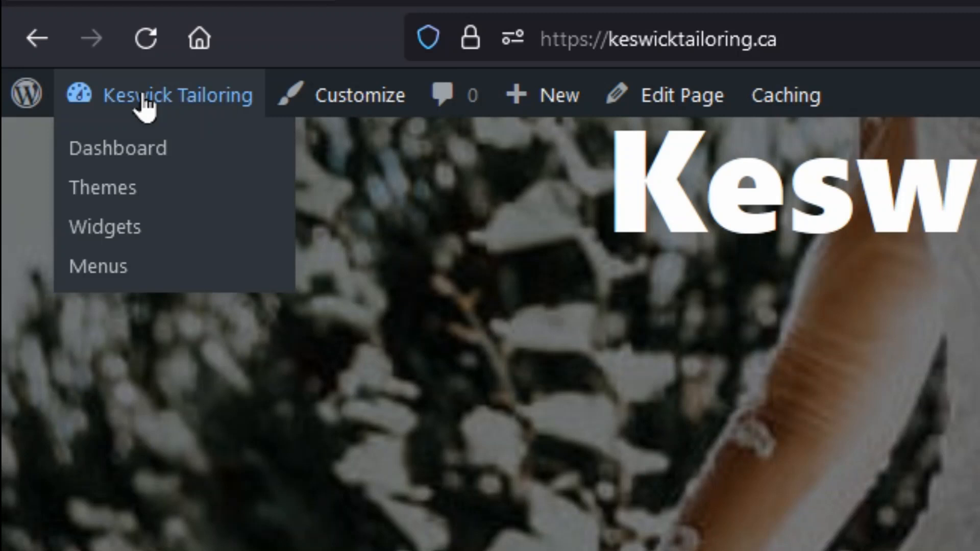
{"action": "left_click", "coordinate": [138, 149]}
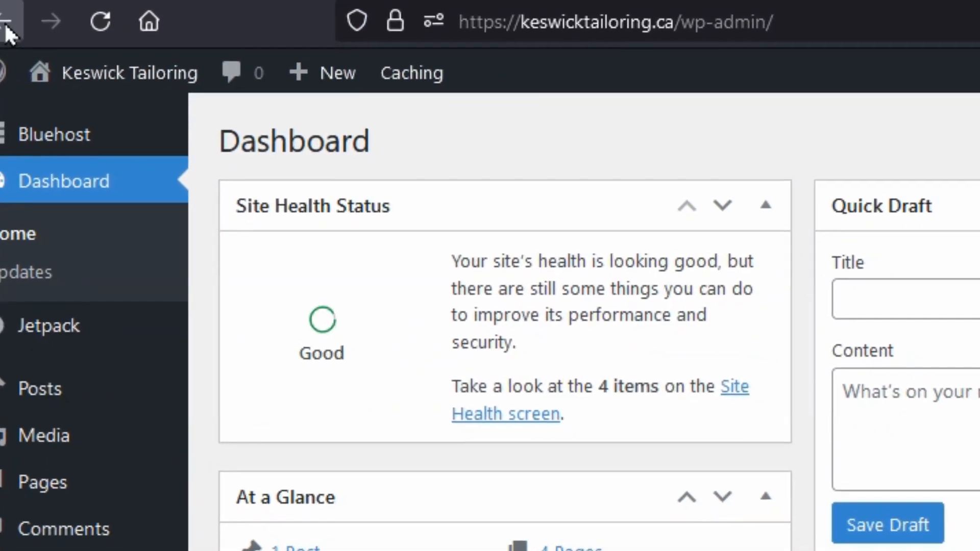
{"action": "left_click", "coordinate": [22, 33]}
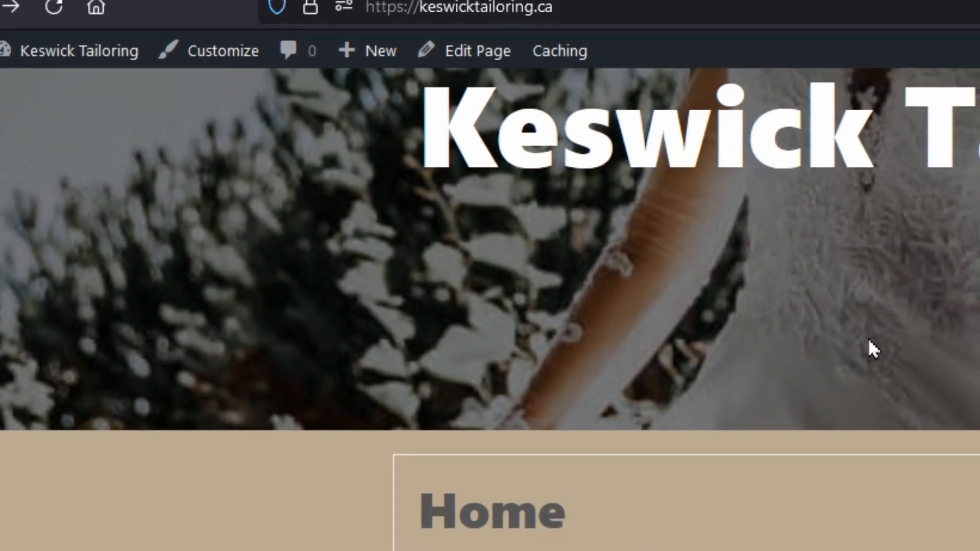
{"action": "scroll", "coordinate": [926, 363], "scroll_direction": "up", "scroll_amount": 3}
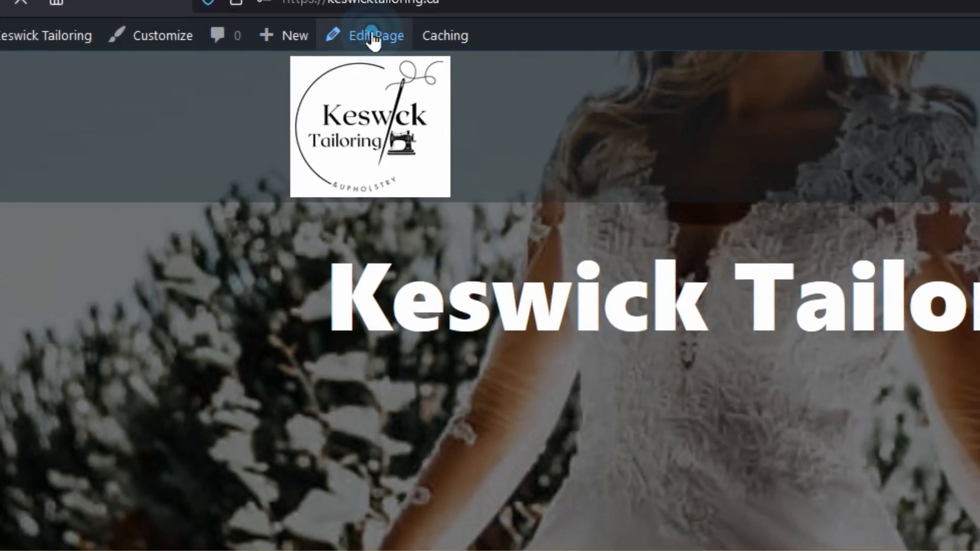
{"action": "left_click", "coordinate": [380, 38]}
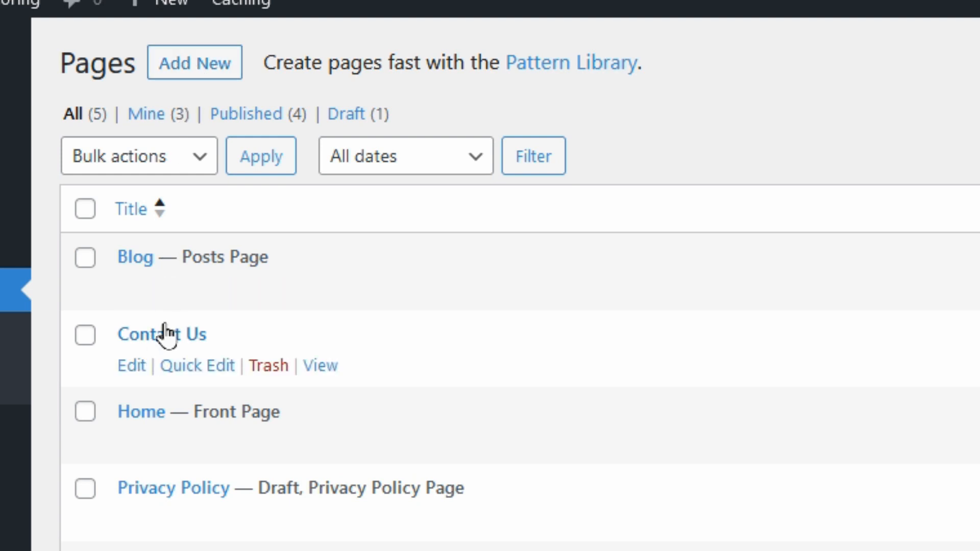
Start a new page and insert a Classic block into it.
{"action": "left_click", "coordinate": [188, 72]}
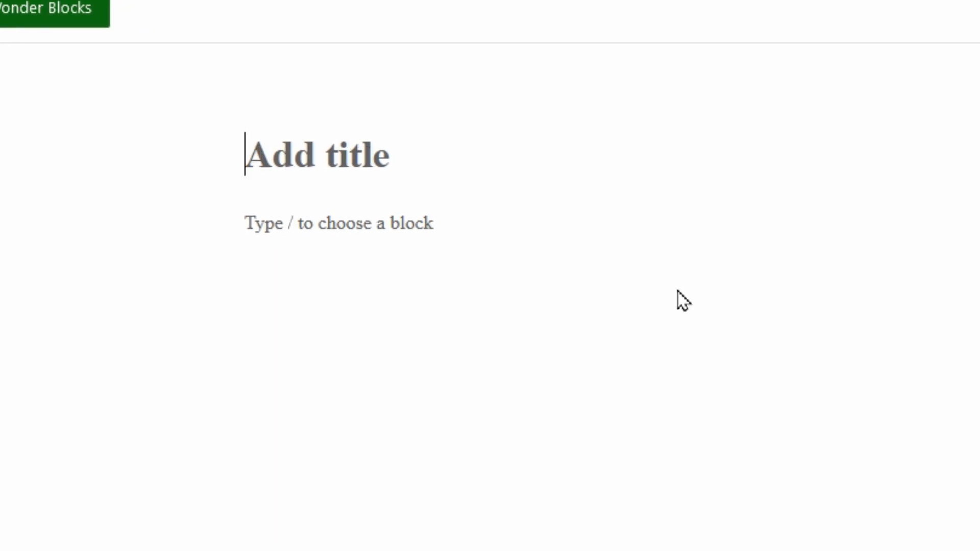
{"action": "left_click", "coordinate": [911, 138]}
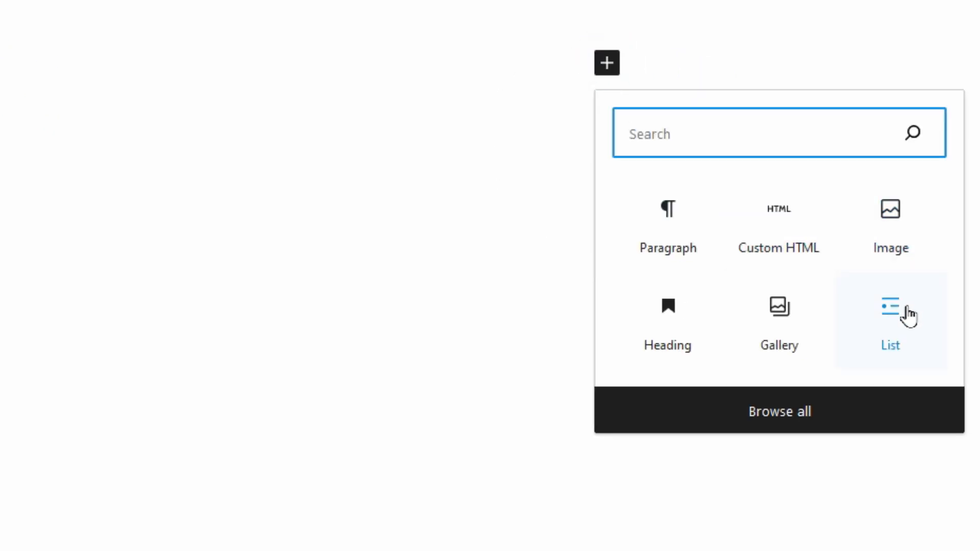
{"action": "left_click", "coordinate": [748, 136]}
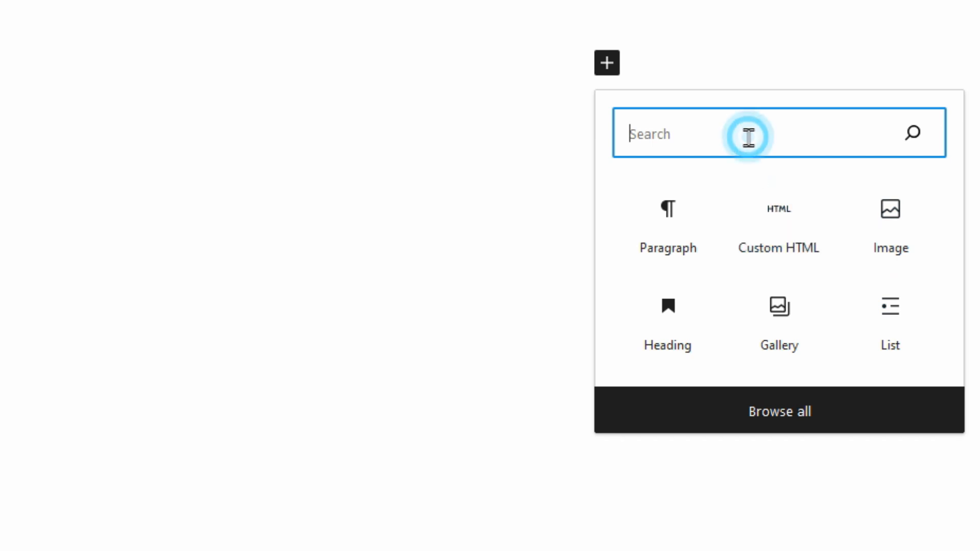
{"action": "type", "text": "text"}
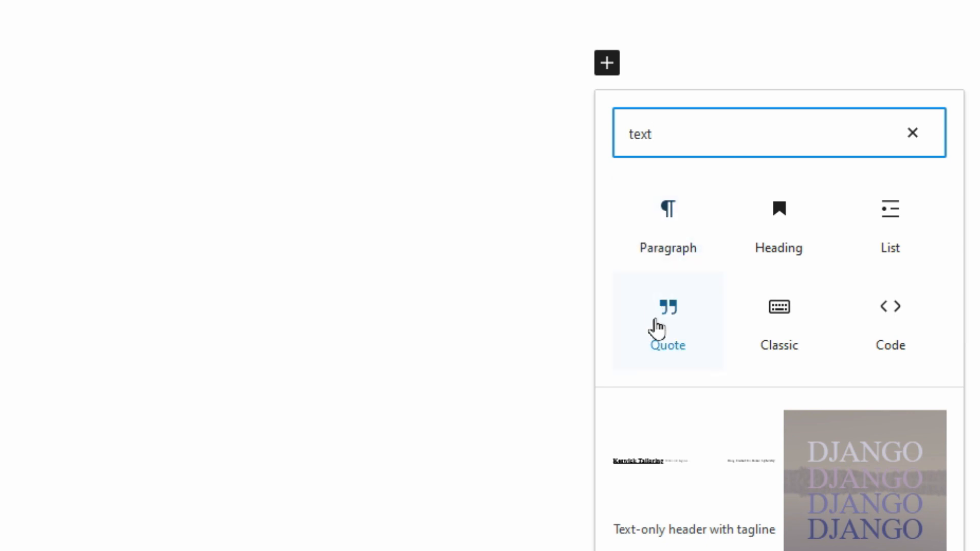
{"action": "left_click", "coordinate": [780, 313]}
{"action": "left_click", "coordinate": [198, 233]}
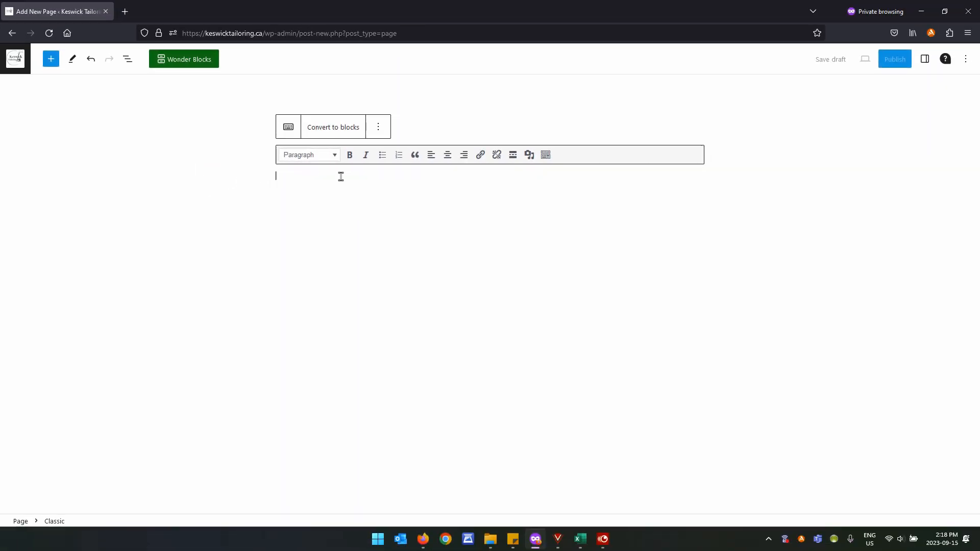
Title the page 'test', type 'test' in the Classic block, and save it as a draft.
{"action": "left_click", "coordinate": [333, 121]}
{"action": "type", "text": "test"}
{"action": "left_click", "coordinate": [323, 154]}
{"action": "left_click", "coordinate": [319, 185]}
{"action": "left_click", "coordinate": [326, 182]}
{"action": "left_click", "coordinate": [320, 153]}
{"action": "left_click", "coordinate": [317, 175]}
{"action": "type", "text": "test"}
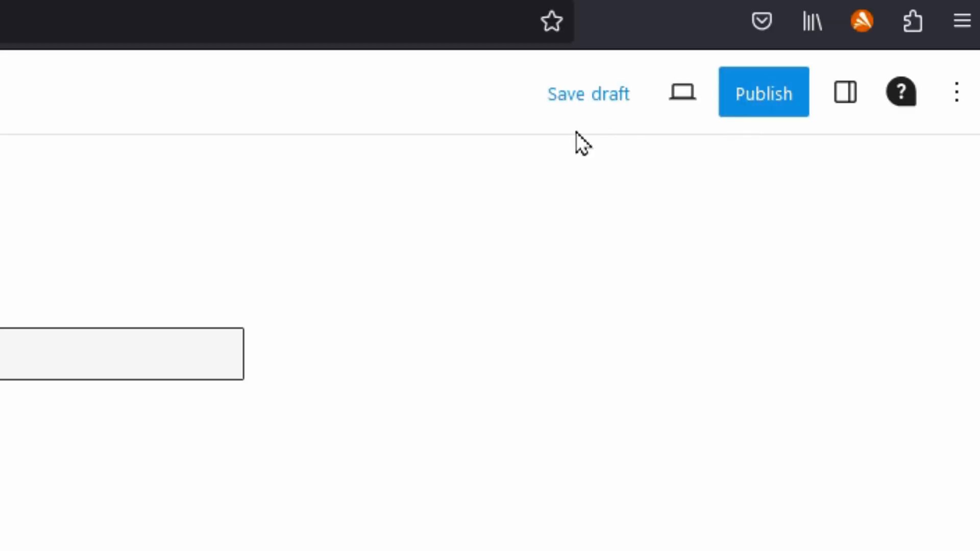
{"action": "left_click", "coordinate": [576, 100]}
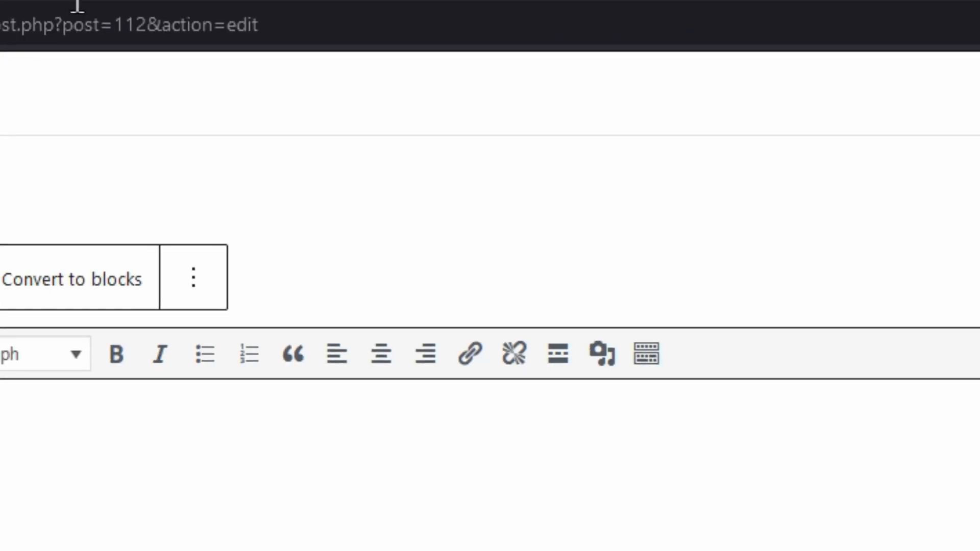
Trash the 'test' draft, delete it permanently from Trash, and return to All (5) pages.
{"action": "left_click", "coordinate": [59, 94]}
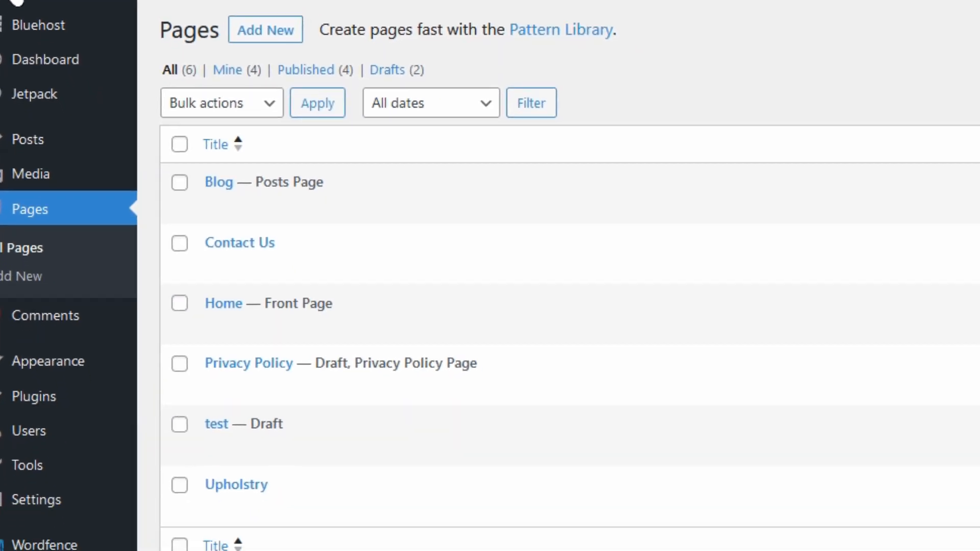
{"action": "mouse_move", "coordinate": [225, 428]}
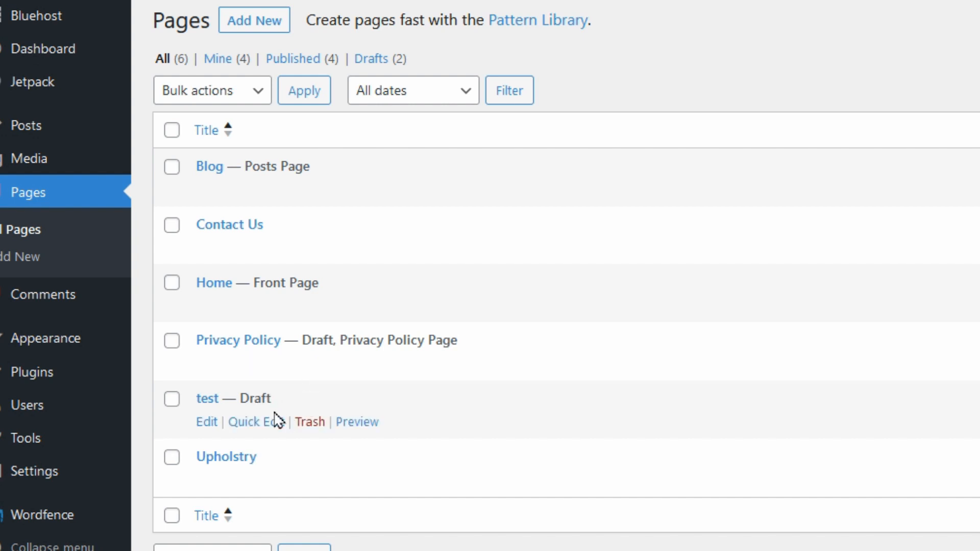
{"action": "left_click", "coordinate": [310, 422]}
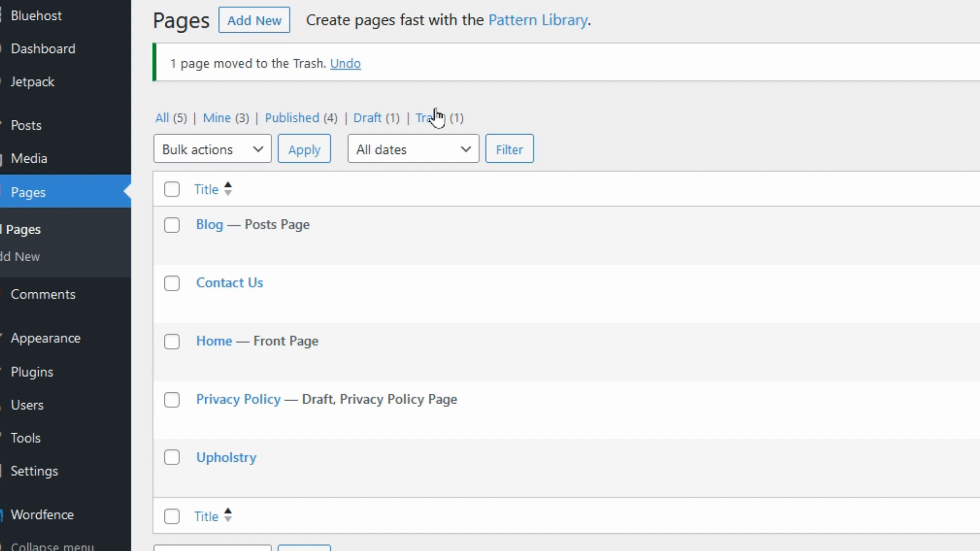
{"action": "left_click", "coordinate": [436, 124]}
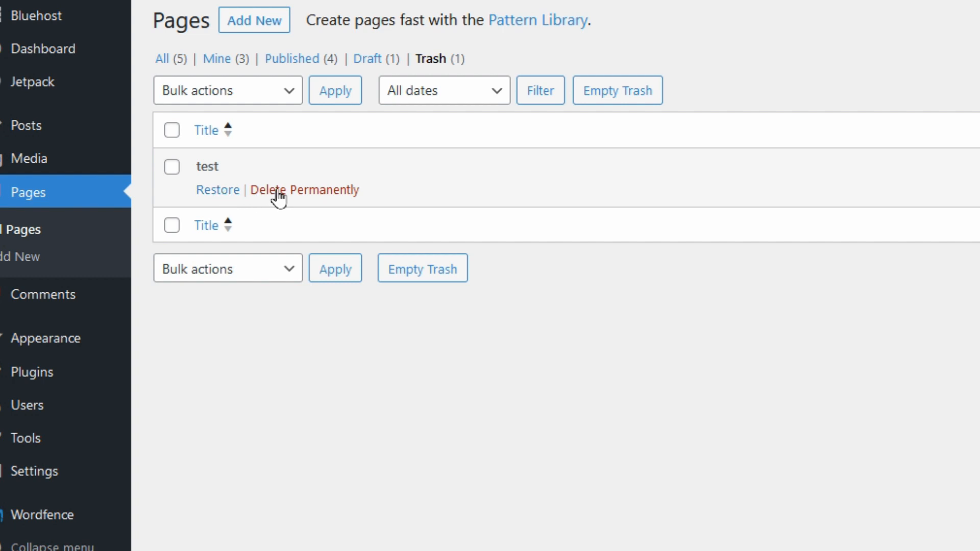
{"action": "left_click", "coordinate": [308, 191]}
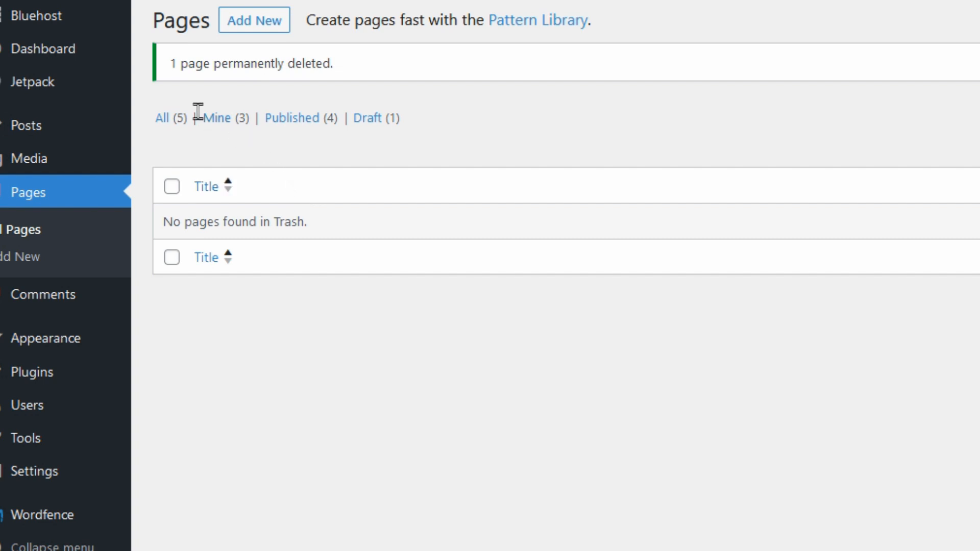
{"action": "left_click", "coordinate": [176, 122]}
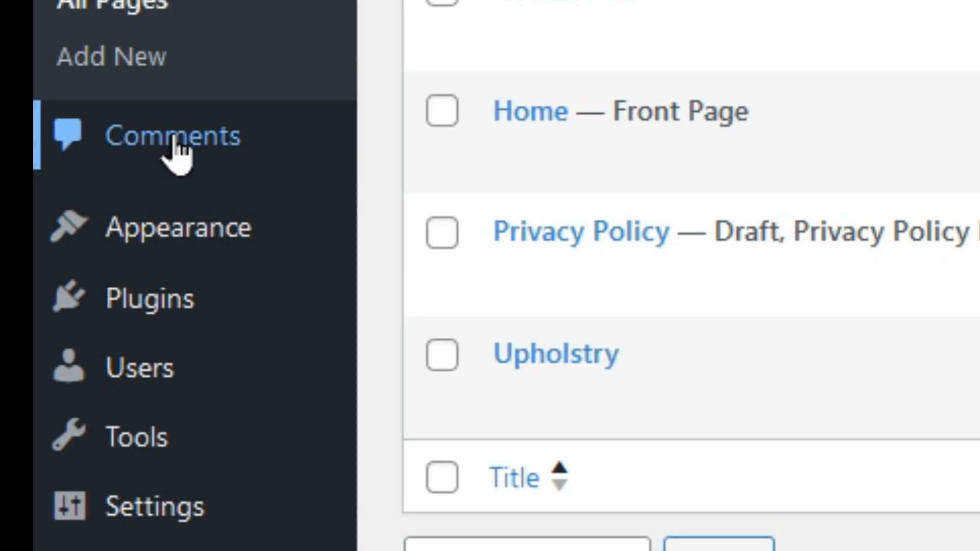
Review the empty Comments screen, then open Installed Plugins listing Jetpack, Bluehost, Wordfence and WPForms Lite.
{"action": "left_click", "coordinate": [23, 233]}
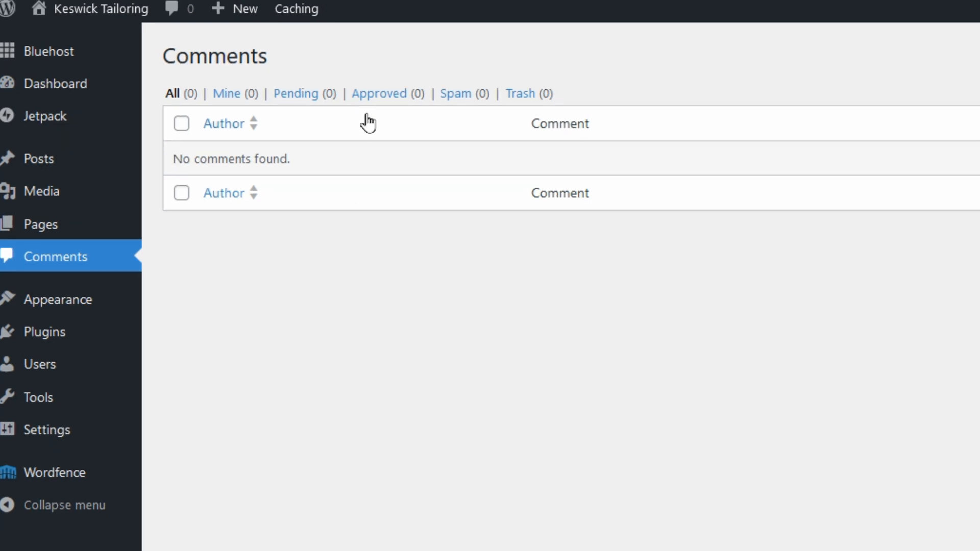
{"action": "mouse_move", "coordinate": [57, 299]}
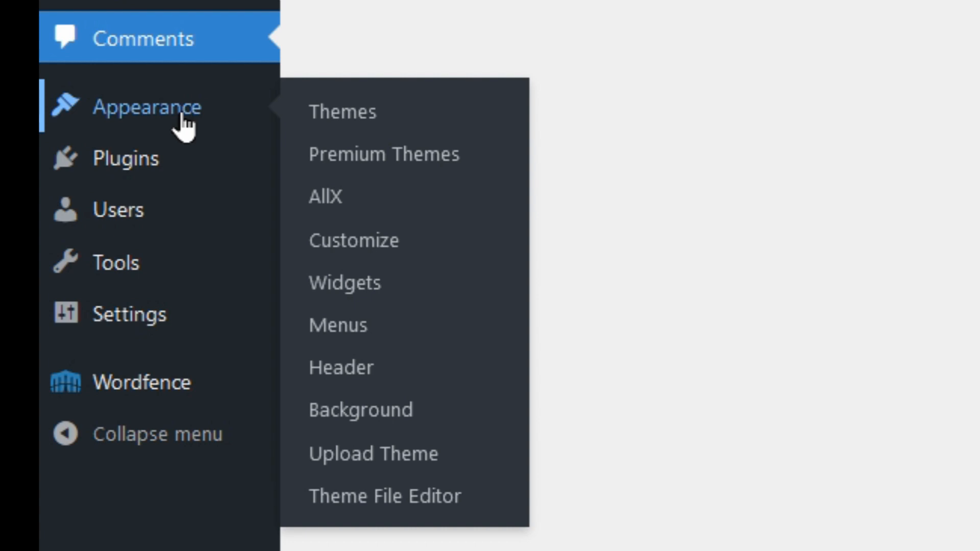
{"action": "mouse_move", "coordinate": [125, 157]}
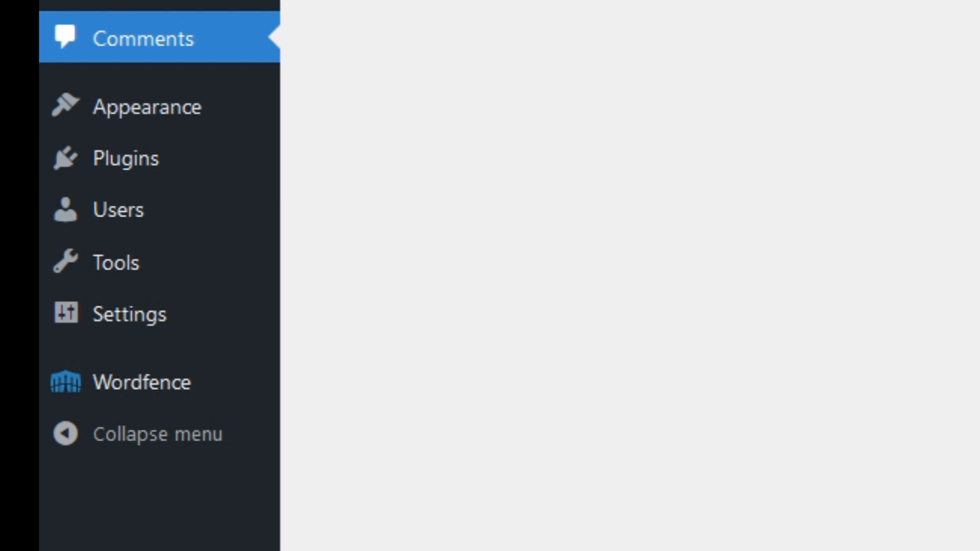
{"action": "mouse_move", "coordinate": [153, 395]}
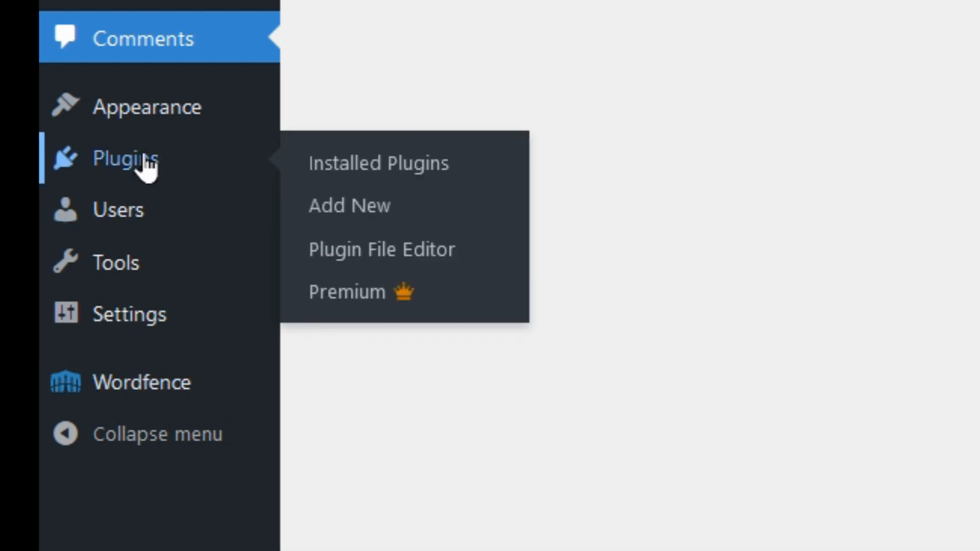
{"action": "left_click", "coordinate": [147, 166]}
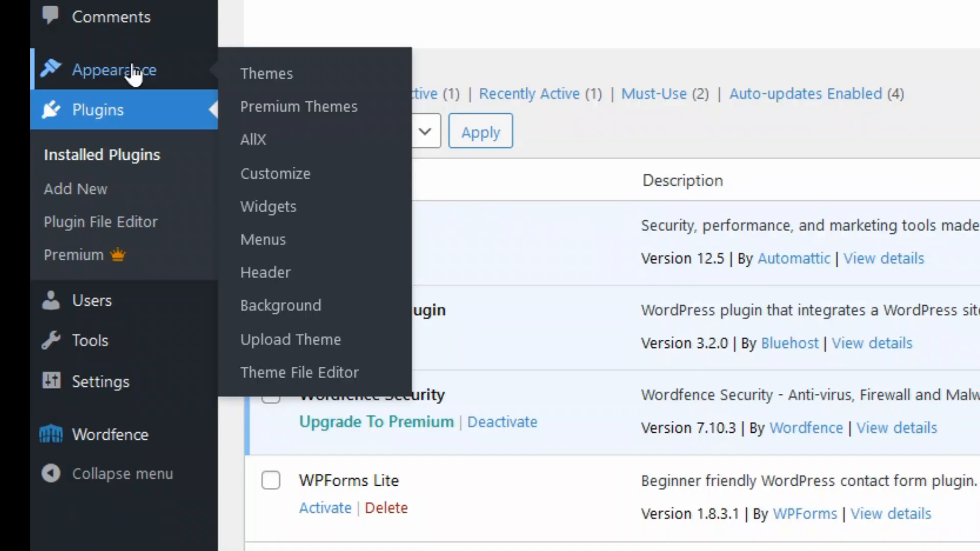
{"action": "left_click", "coordinate": [132, 67]}
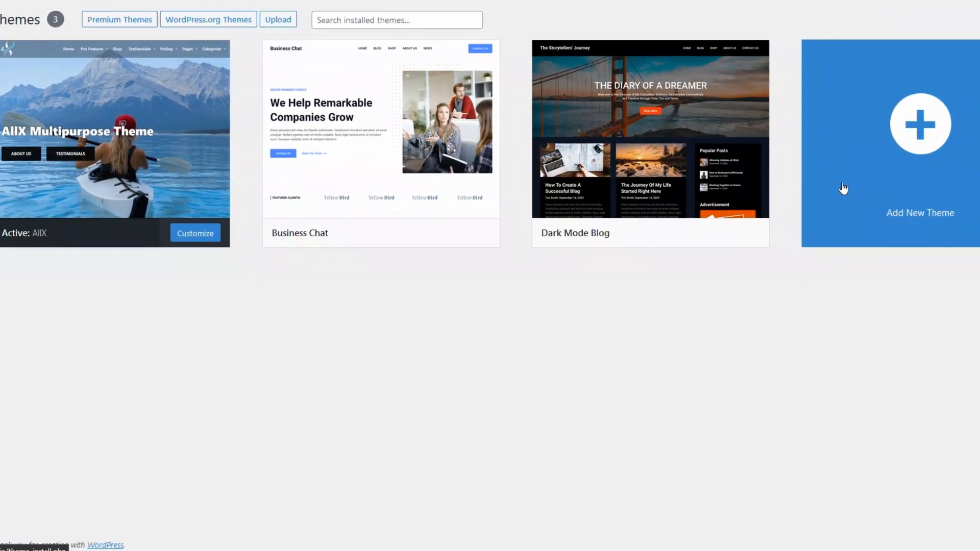
Open the Add New Theme screen from the installed themes.
{"action": "left_click", "coordinate": [907, 124]}
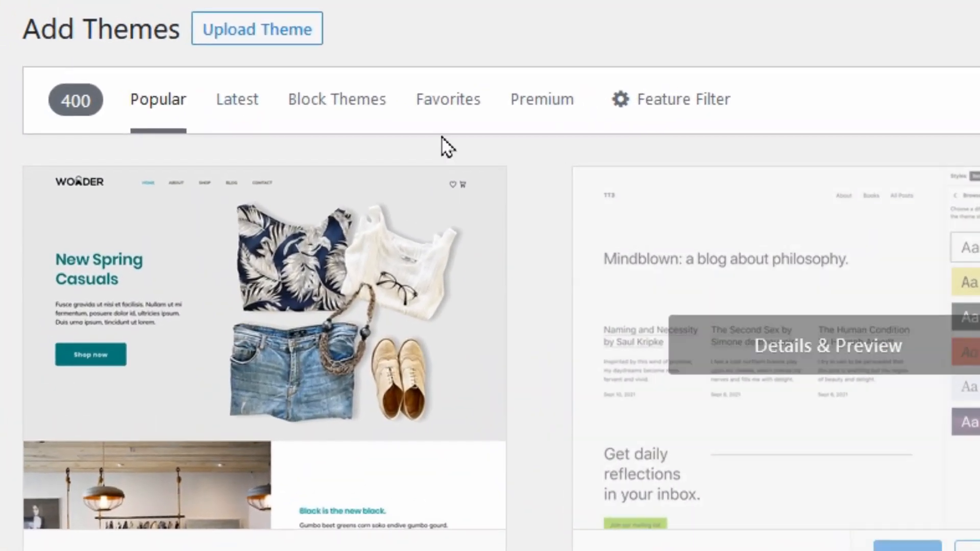
Show the 11257 Latest themes and open the Feature Filter options.
{"action": "left_click", "coordinate": [245, 113]}
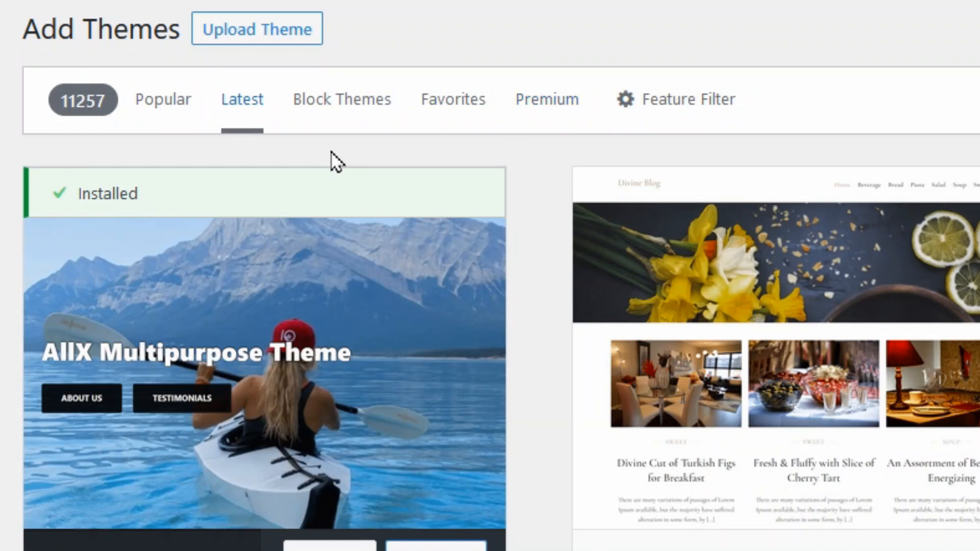
{"action": "left_click", "coordinate": [663, 107]}
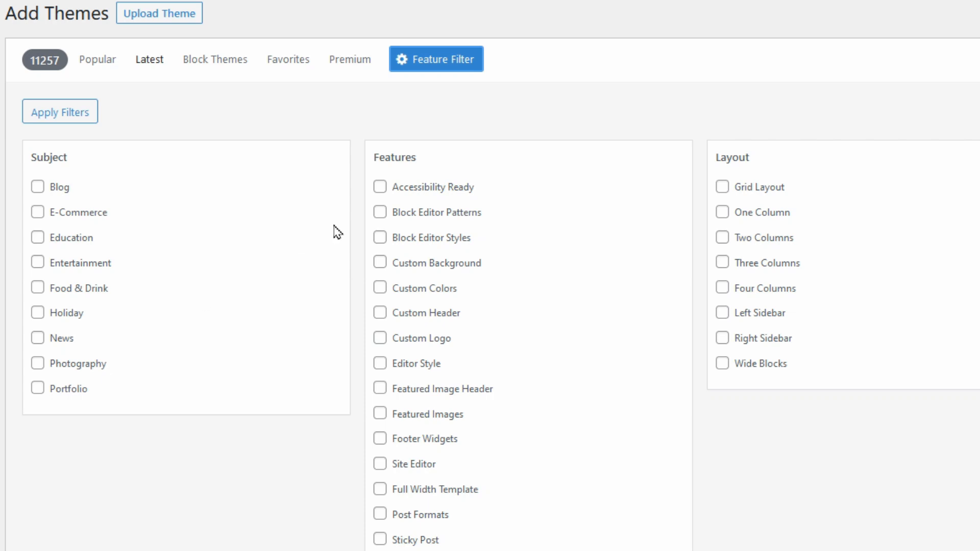
Tick Custom Background, Custom Colors, Custom Header and Two Columns in the theme feature filter.
{"action": "left_click", "coordinate": [379, 263]}
{"action": "left_click", "coordinate": [379, 289]}
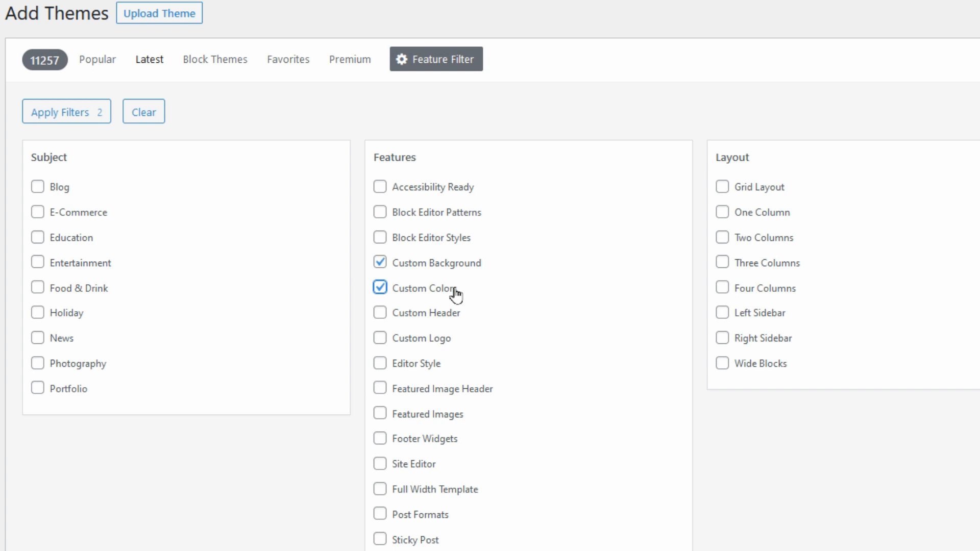
{"action": "left_click", "coordinate": [380, 313]}
{"action": "left_click", "coordinate": [723, 214]}
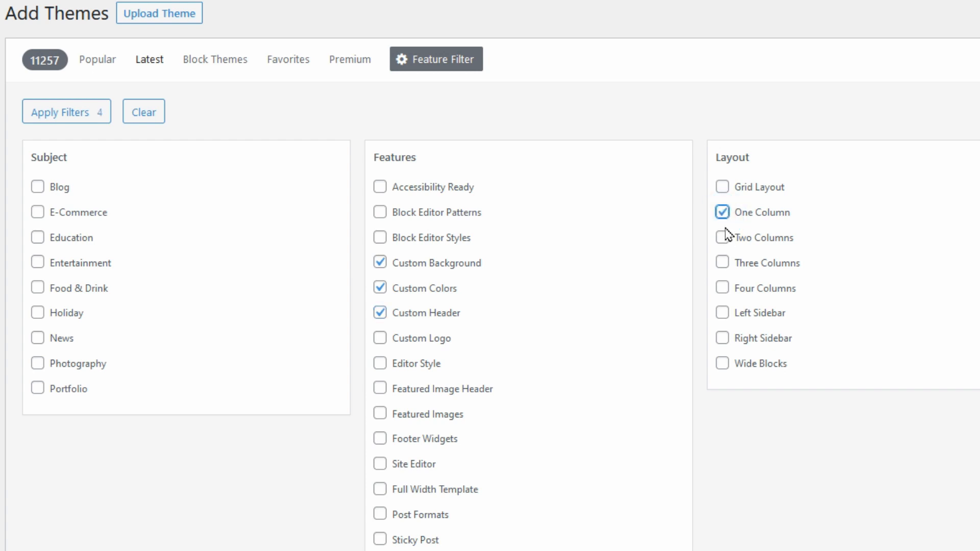
{"action": "left_click", "coordinate": [723, 236]}
{"action": "left_click", "coordinate": [722, 211]}
{"action": "scroll", "coordinate": [767, 273], "scroll_direction": "down", "scroll_amount": 1}
{"action": "scroll", "coordinate": [754, 219], "scroll_direction": "down", "scroll_amount": 2}
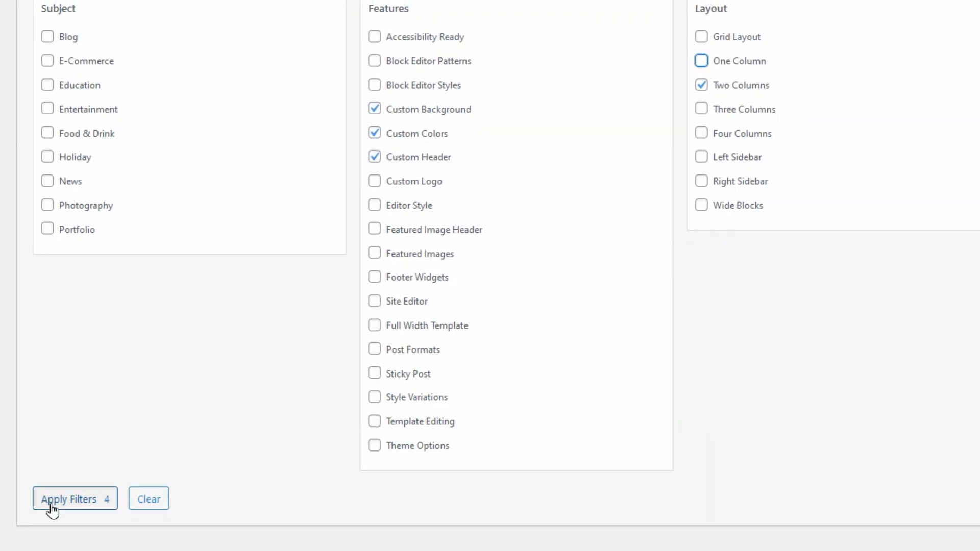
Apply the four chosen feature filters to list 2392 matching themes.
{"action": "left_click", "coordinate": [84, 502]}
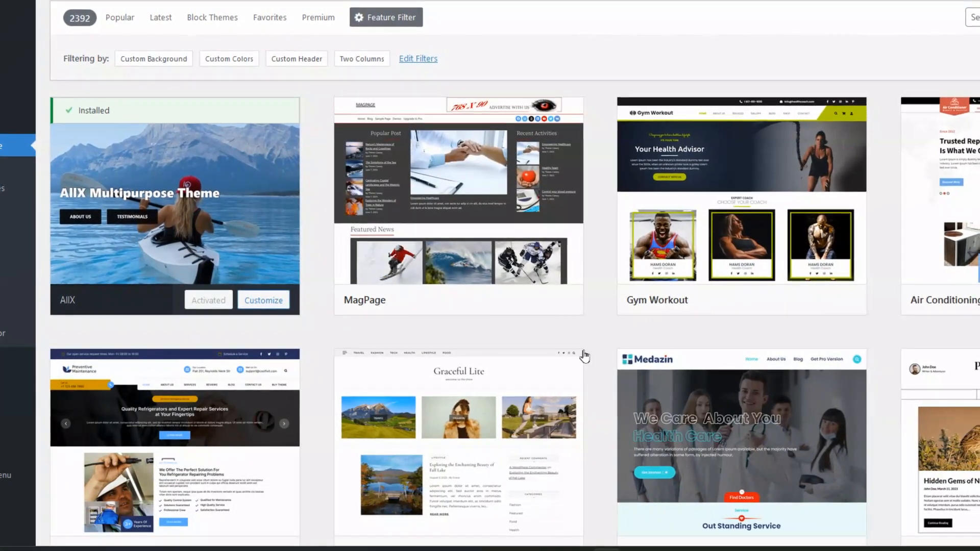
{"action": "mouse_move", "coordinate": [678, 273]}
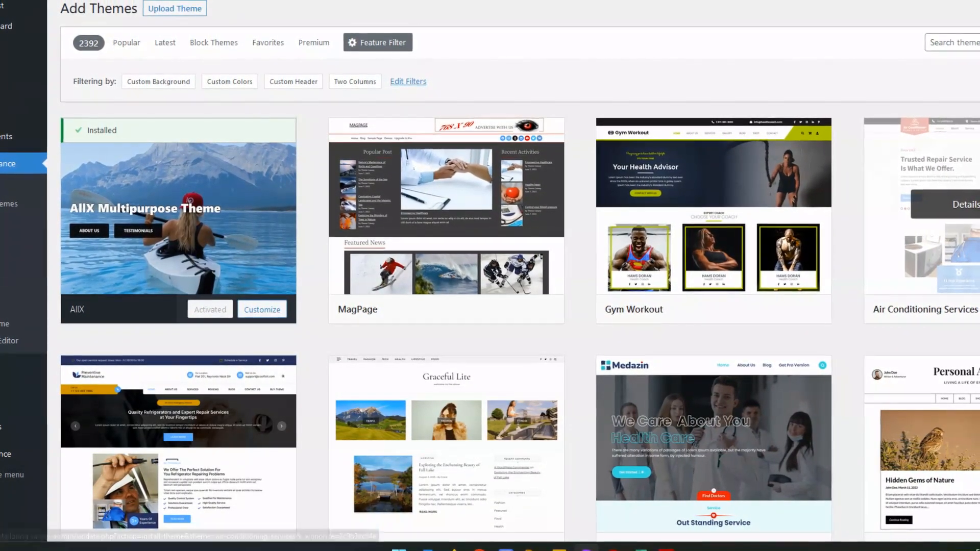
Preview and install the Air Conditioning Services theme, then close its preview.
{"action": "left_click", "coordinate": [950, 203]}
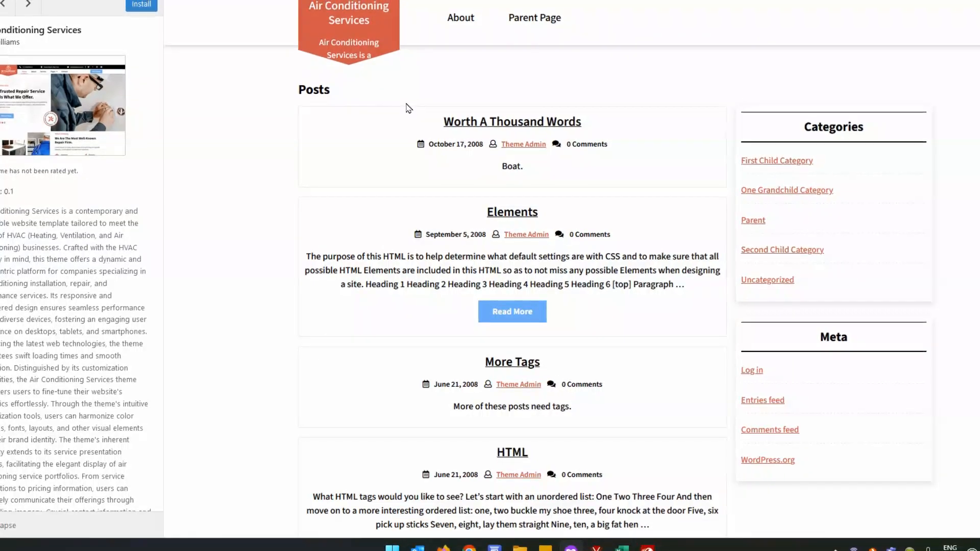
{"action": "scroll", "coordinate": [406, 107], "scroll_direction": "down", "scroll_amount": 3}
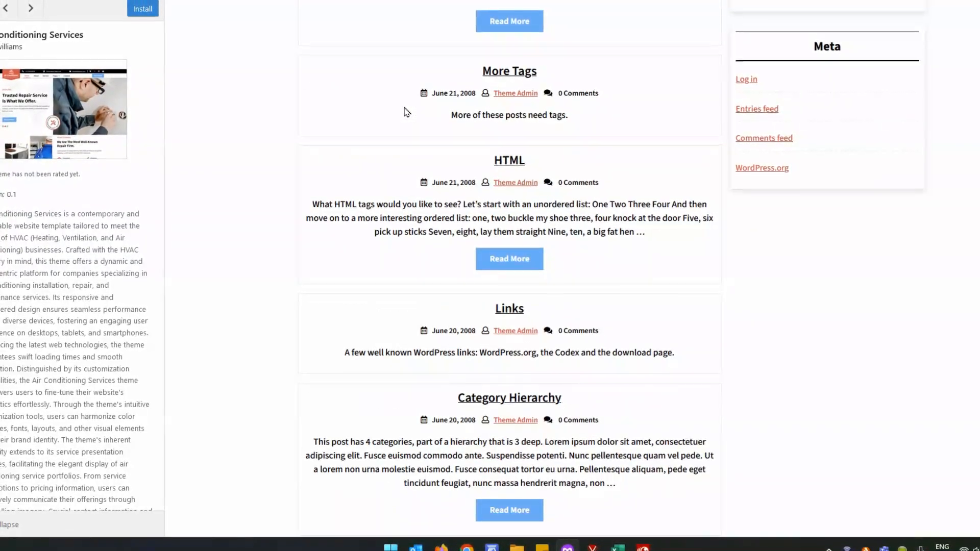
{"action": "scroll", "coordinate": [407, 111], "scroll_direction": "up", "scroll_amount": 5}
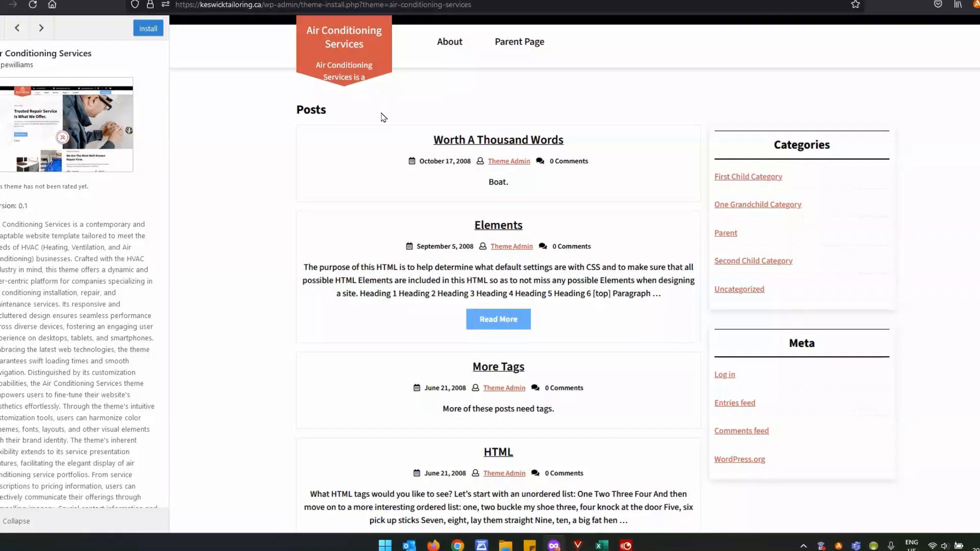
{"action": "left_click", "coordinate": [149, 36]}
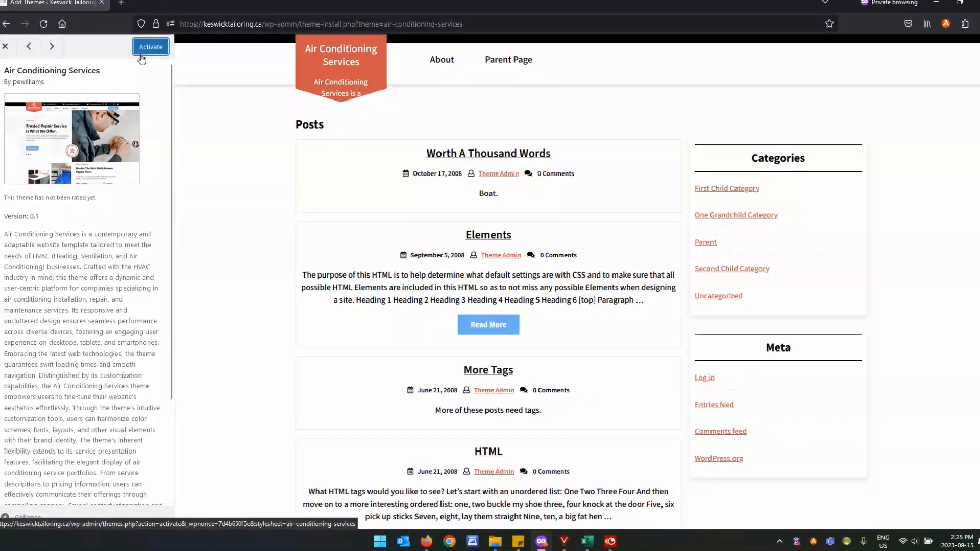
{"action": "left_click", "coordinate": [8, 52]}
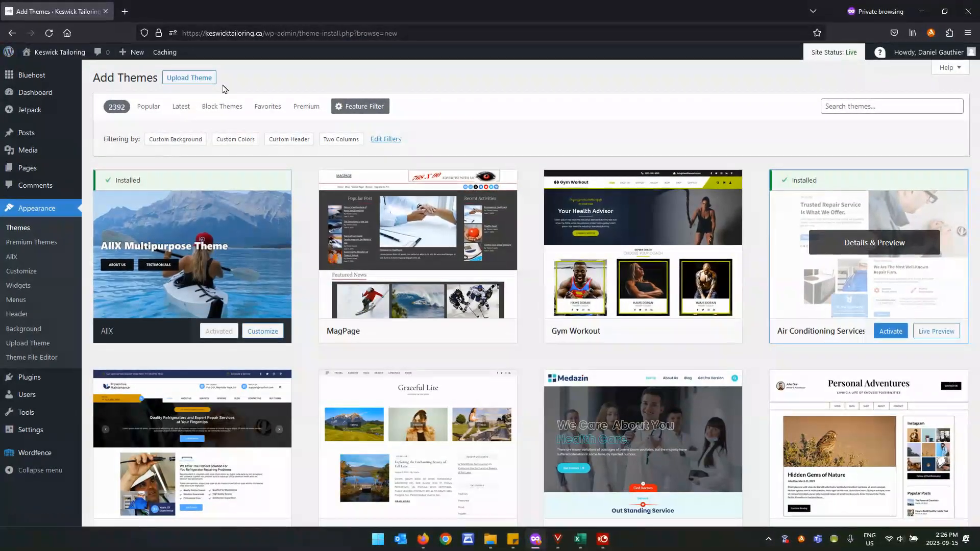
Live-preview the site in Air Conditioning Services and scroll up to its header and menu.
{"action": "left_click", "coordinate": [22, 230]}
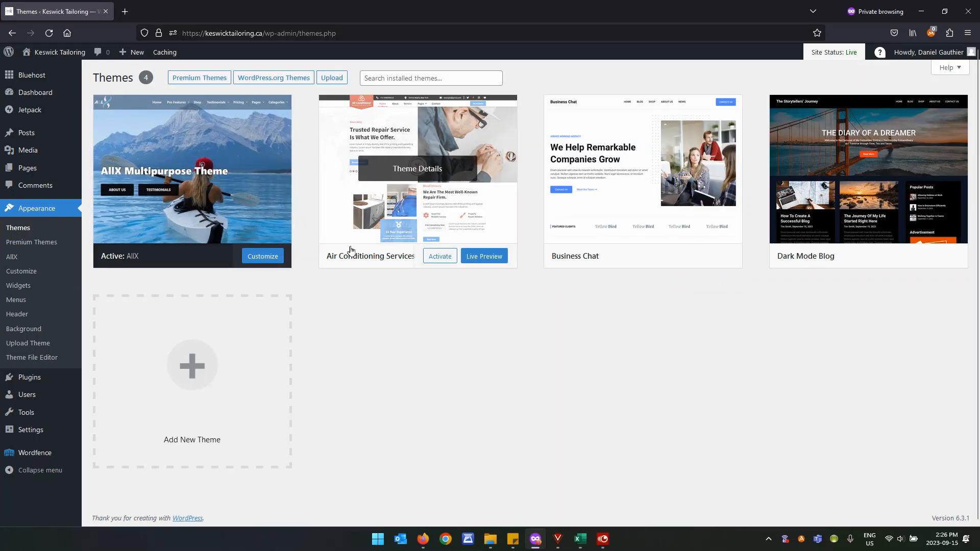
{"action": "left_click", "coordinate": [490, 257]}
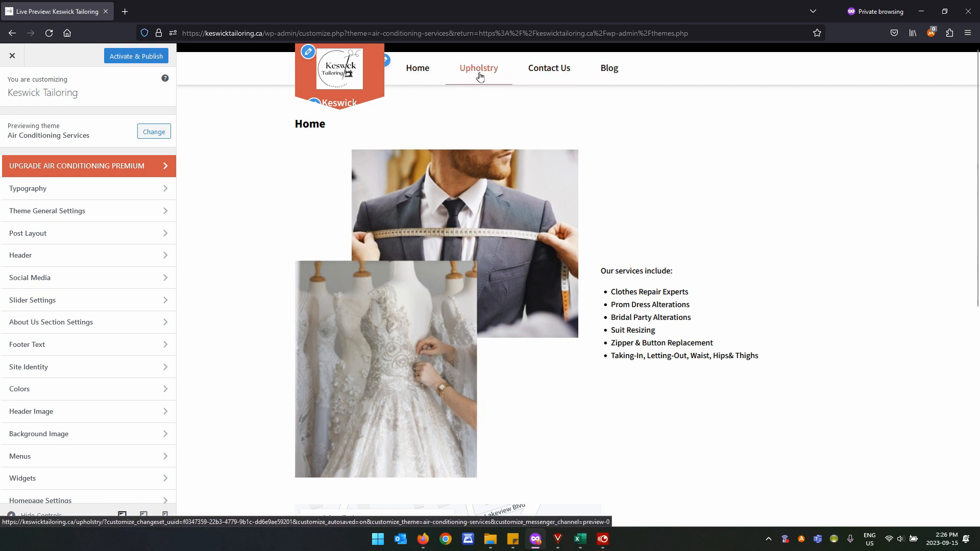
{"action": "scroll", "coordinate": [600, 243], "scroll_direction": "down", "scroll_amount": 7}
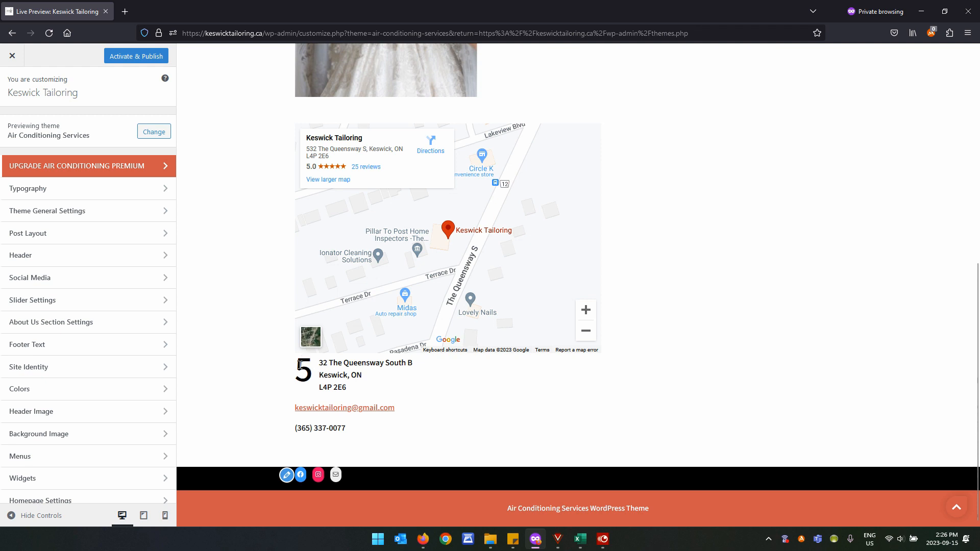
{"action": "scroll", "coordinate": [284, 365], "scroll_direction": "up", "scroll_amount": 6}
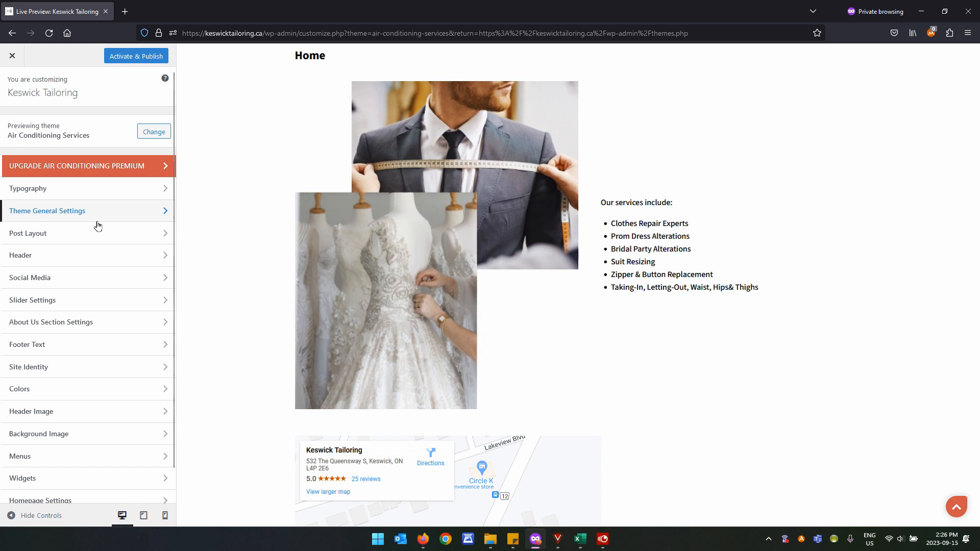
{"action": "scroll", "coordinate": [293, 250], "scroll_direction": "up", "scroll_amount": 2}
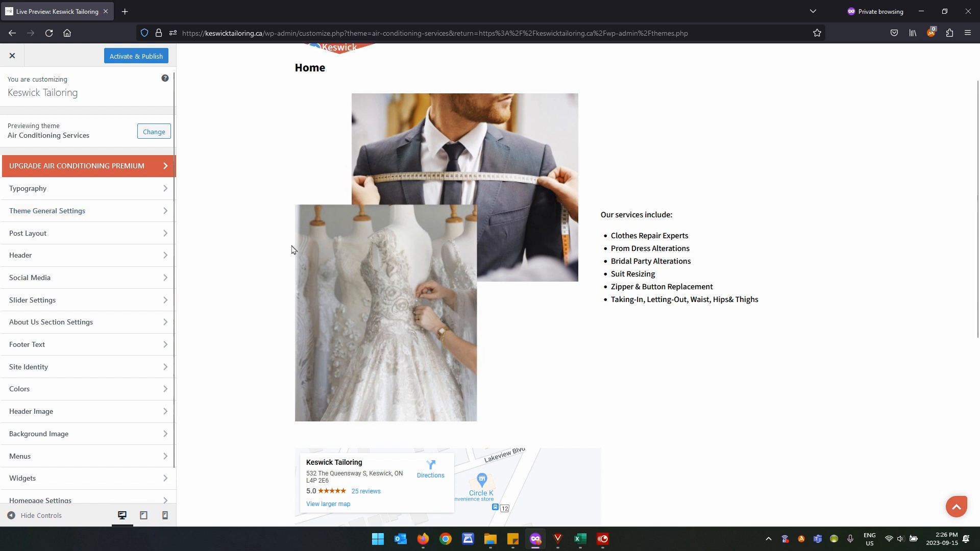
Enter a contact phone number and location address in Header Contact Settings.
{"action": "left_click", "coordinate": [57, 256]}
{"action": "left_click", "coordinate": [61, 182]}
{"action": "type", "text": "90512345678"}
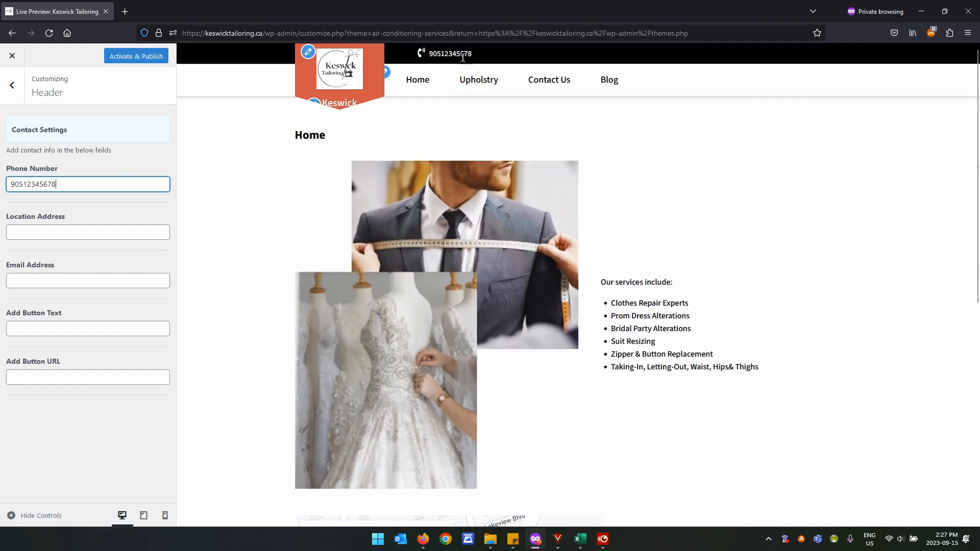
{"action": "left_click", "coordinate": [102, 231]}
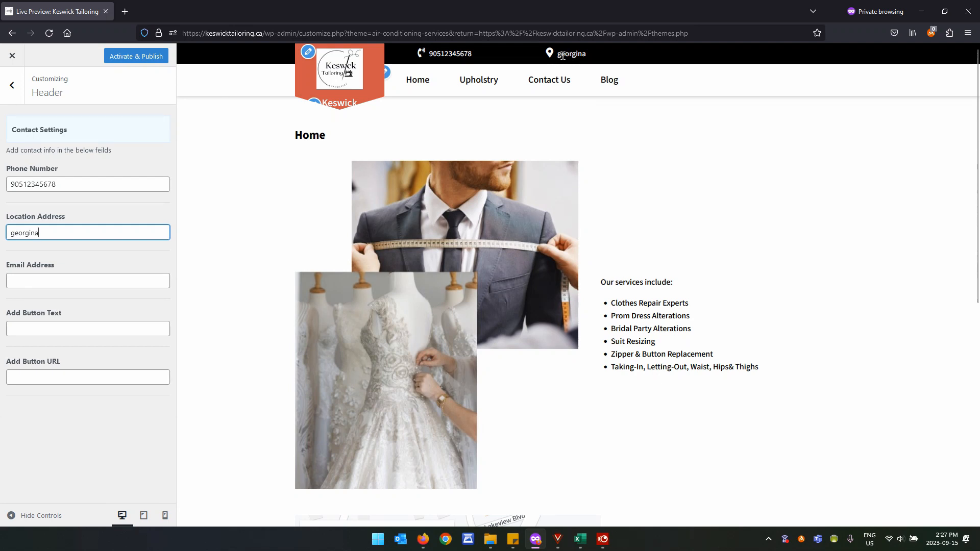
Look over the Social Media header settings and return to the section list.
{"action": "left_click", "coordinate": [16, 85]}
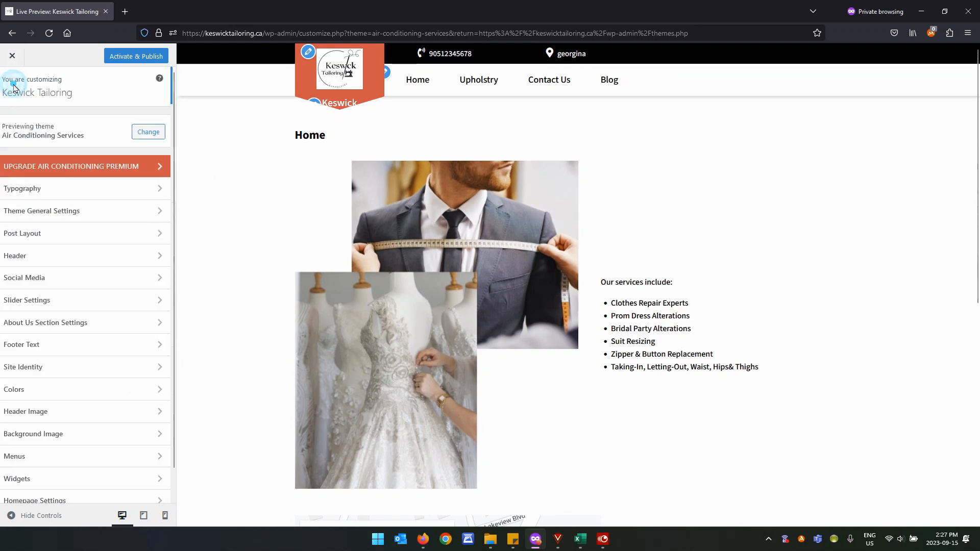
{"action": "left_click", "coordinate": [47, 278]}
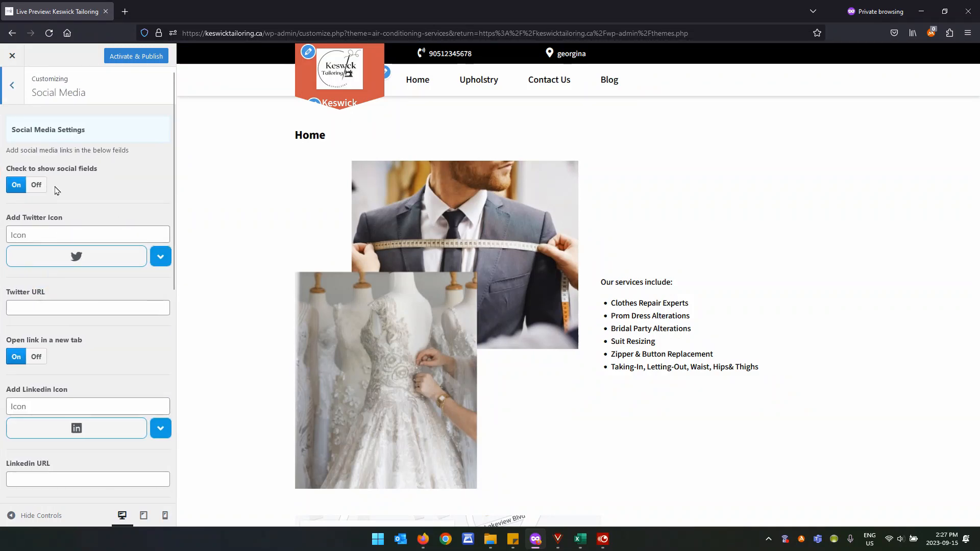
{"action": "left_click", "coordinate": [13, 85]}
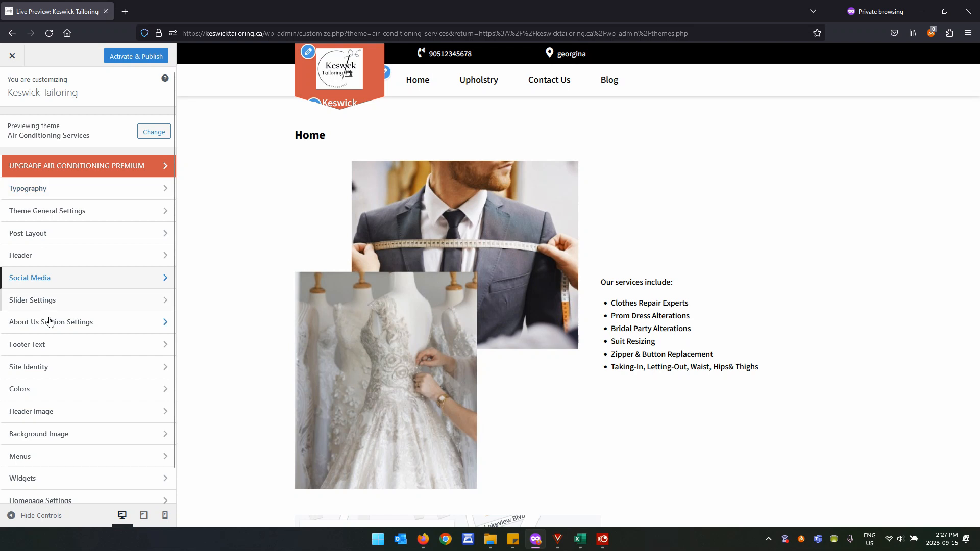
{"action": "scroll", "coordinate": [88, 385], "scroll_direction": "down", "scroll_amount": 1}
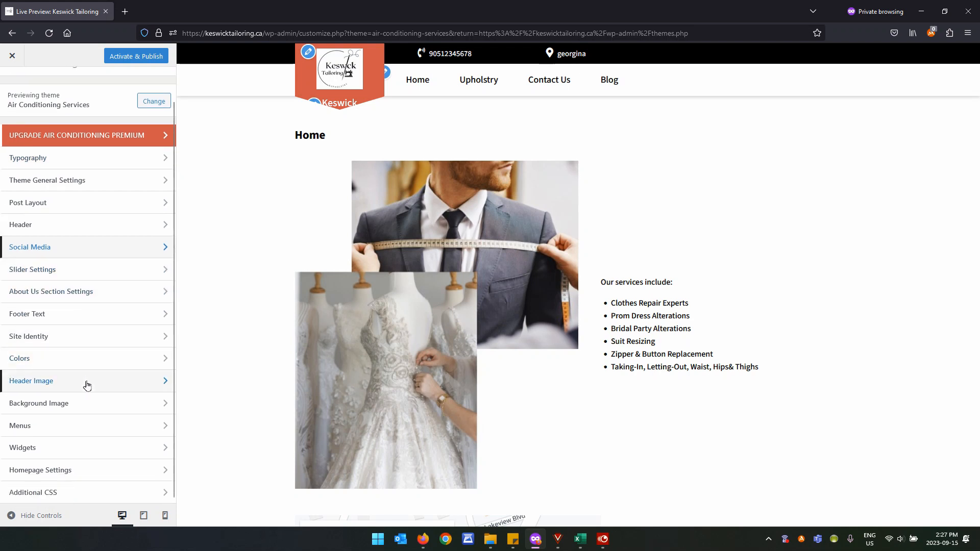
Set the preview's background colour to orange #dd9933.
{"action": "left_click", "coordinate": [88, 360]}
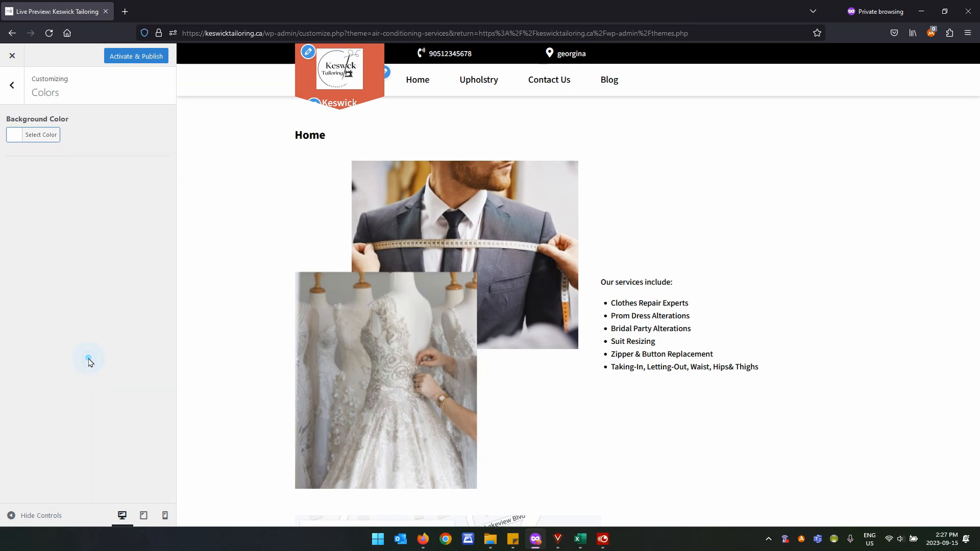
{"action": "left_click", "coordinate": [28, 134]}
{"action": "left_click", "coordinate": [51, 254]}
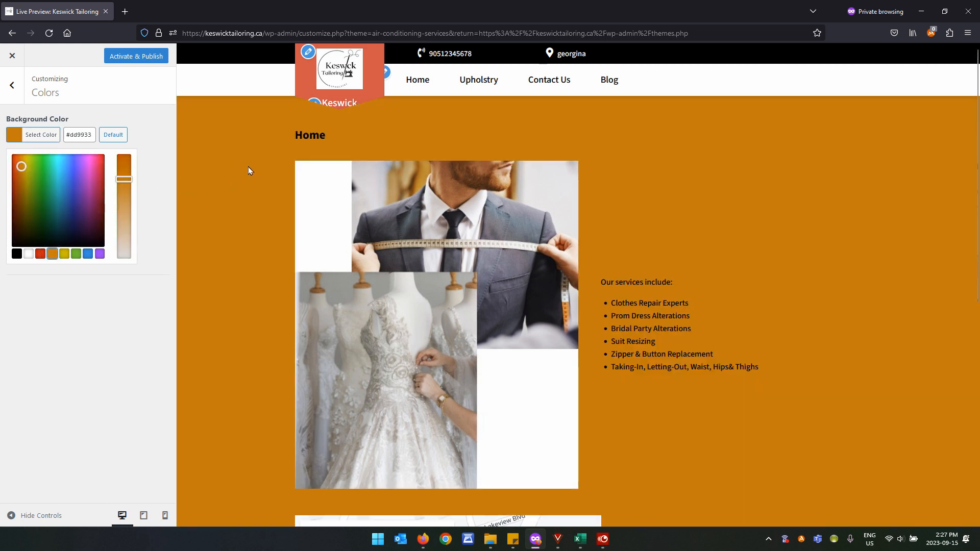
Leave the Air Conditioning Services preview, discarding its unsaved changes.
{"action": "left_click", "coordinate": [13, 92]}
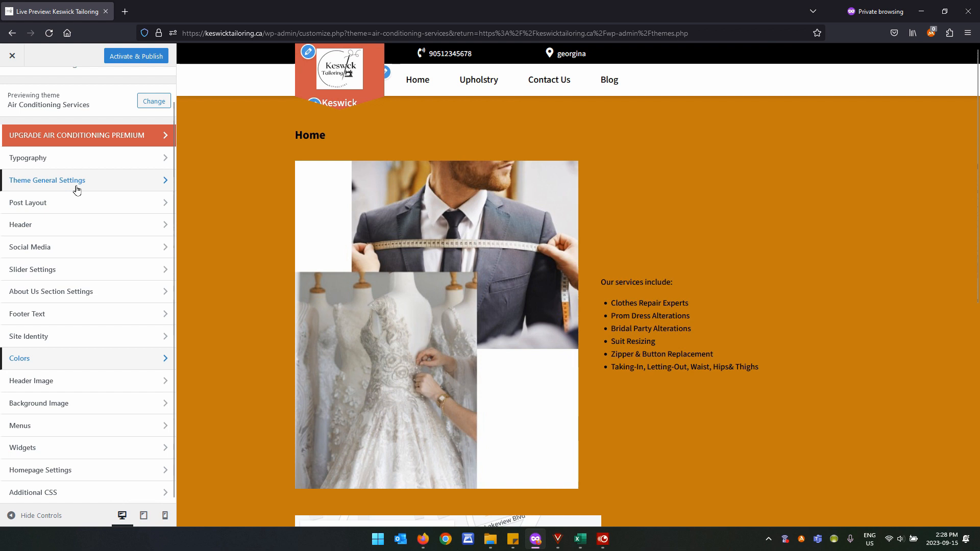
{"action": "left_click", "coordinate": [13, 57]}
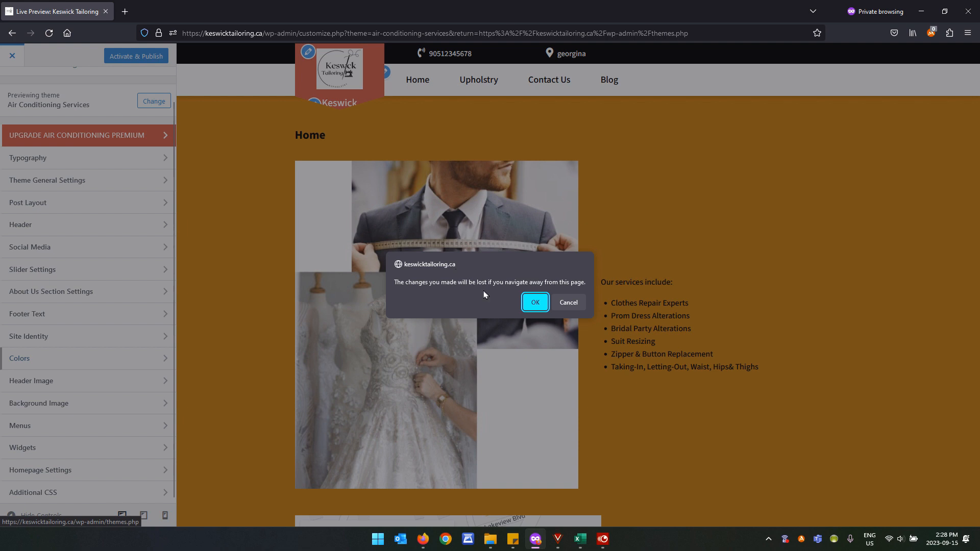
{"action": "left_click", "coordinate": [526, 306]}
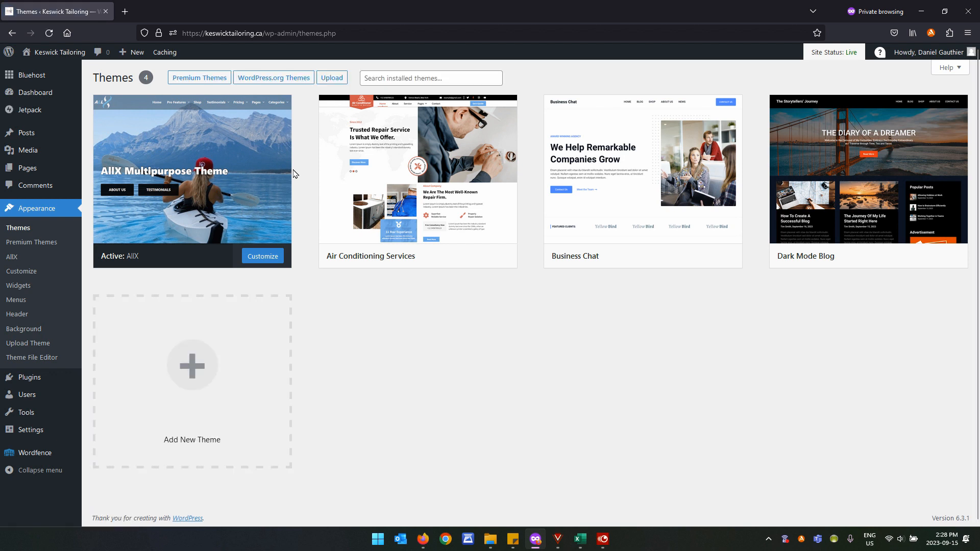
Briefly live-preview Air Conditioning Services, then view its version 0.1 theme details.
{"action": "mouse_move", "coordinate": [397, 211]}
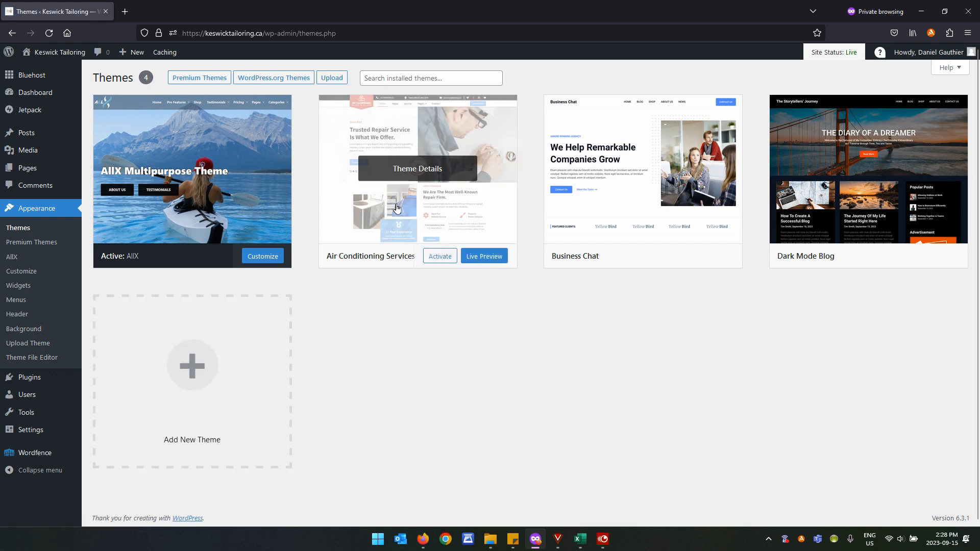
{"action": "left_click", "coordinate": [493, 259]}
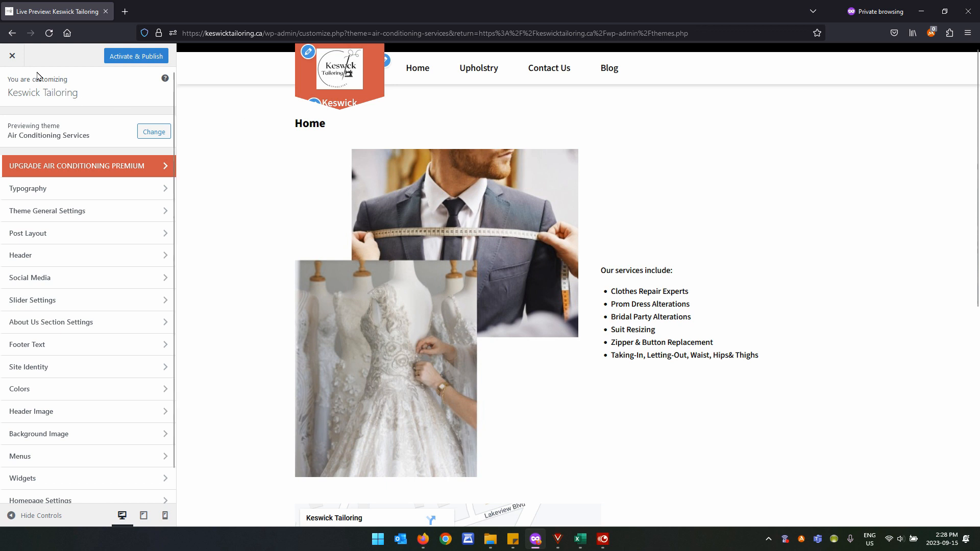
{"action": "left_click", "coordinate": [13, 58]}
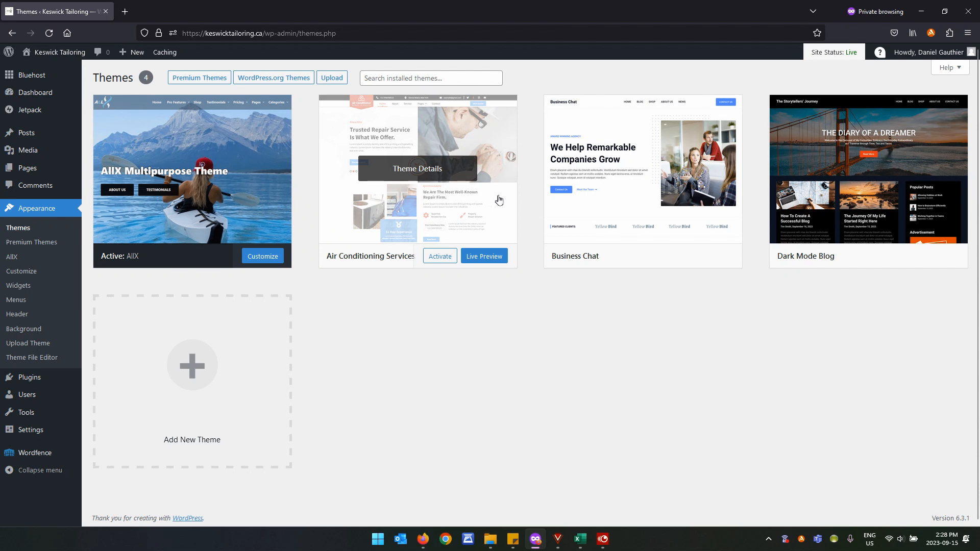
{"action": "left_click", "coordinate": [494, 184]}
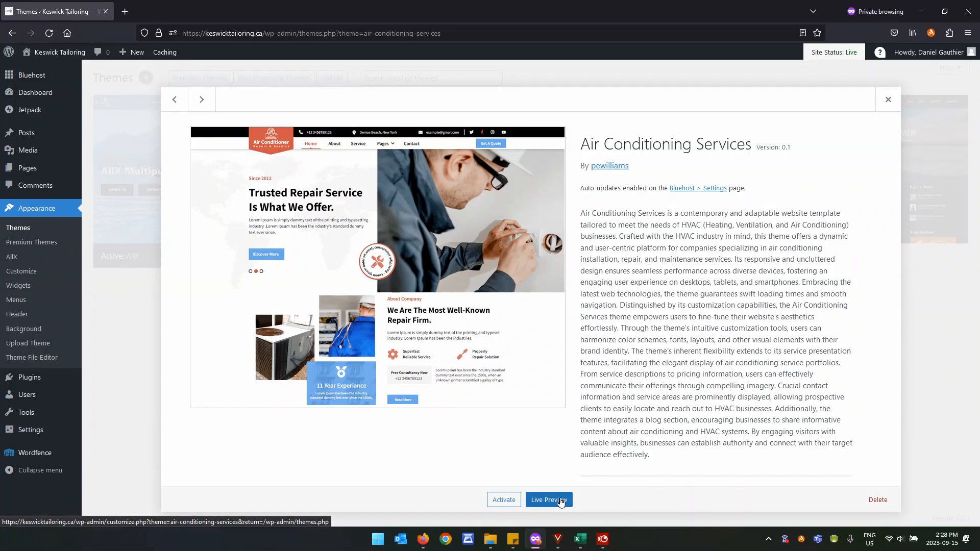
Delete Air Conditioning Services, Business Chat and Dark Mode Blog, confirming each, then reload Themes.
{"action": "left_click", "coordinate": [878, 502]}
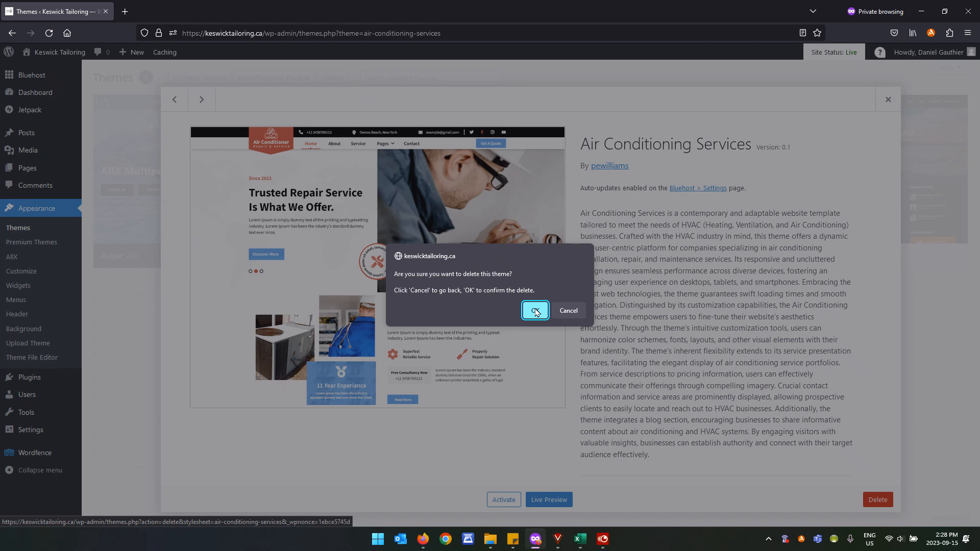
{"action": "left_click", "coordinate": [534, 311]}
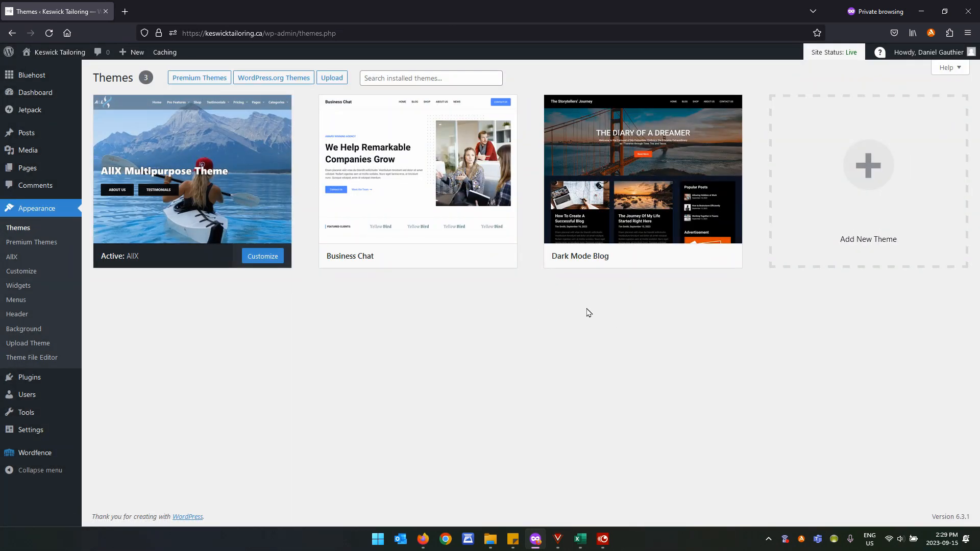
{"action": "mouse_move", "coordinate": [499, 214]}
{"action": "left_click", "coordinate": [493, 187]}
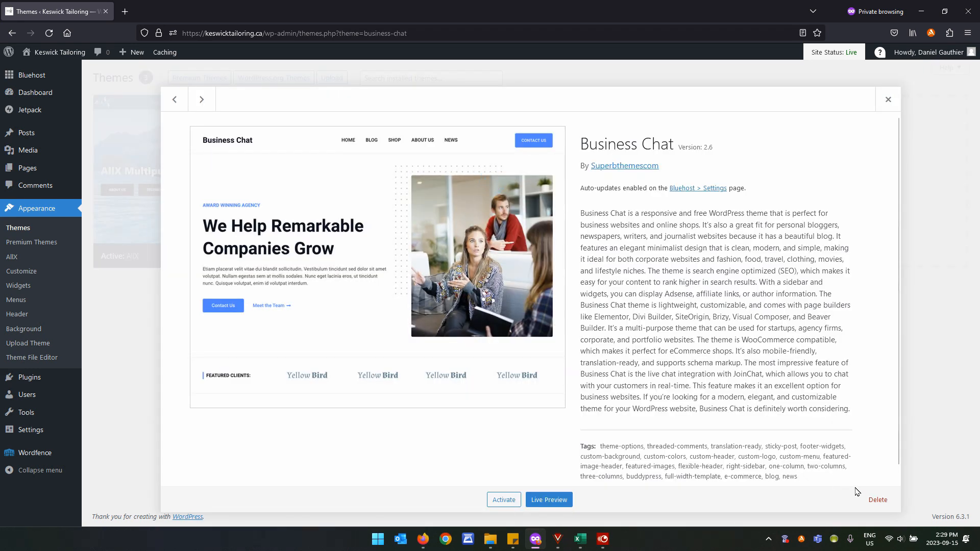
{"action": "left_click", "coordinate": [874, 507]}
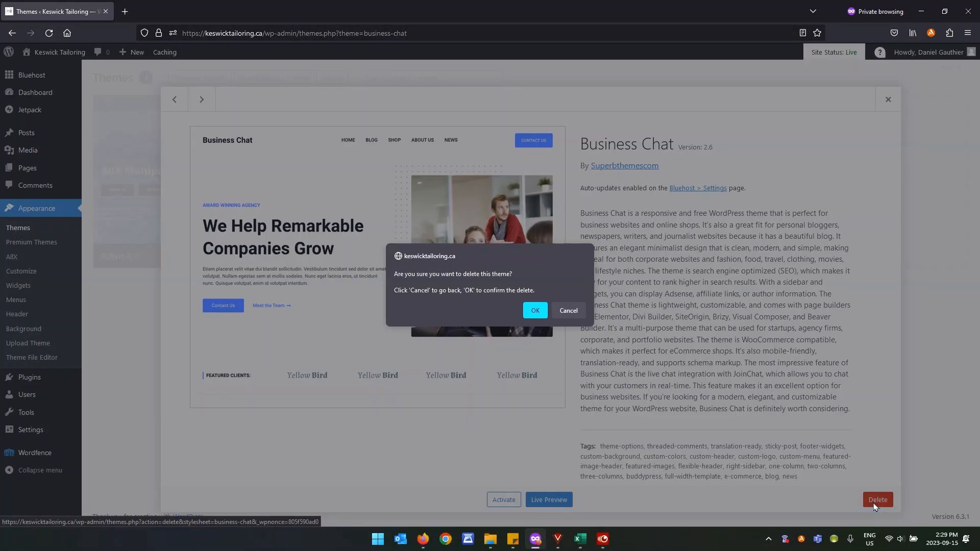
{"action": "left_click", "coordinate": [535, 310]}
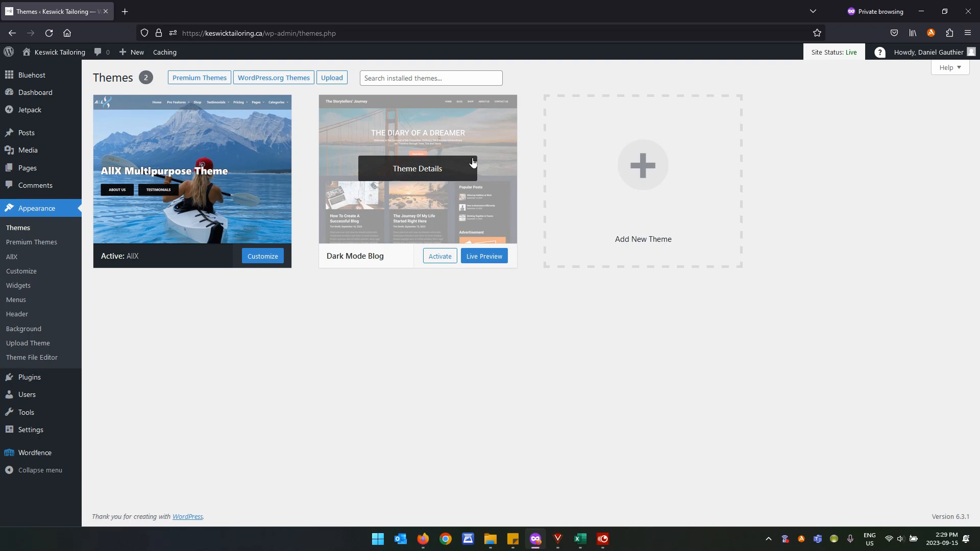
{"action": "left_click", "coordinate": [491, 155]}
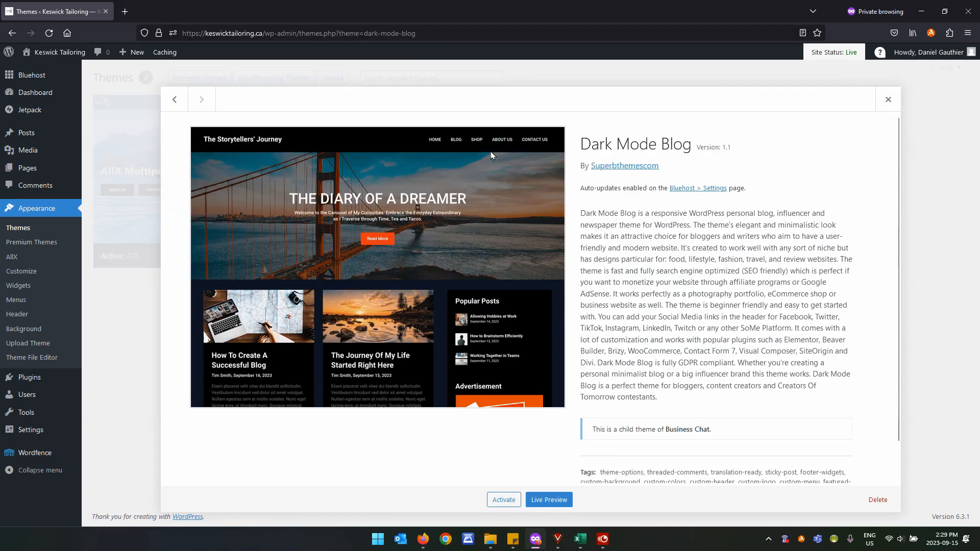
{"action": "left_click", "coordinate": [876, 499]}
{"action": "left_click", "coordinate": [534, 312]}
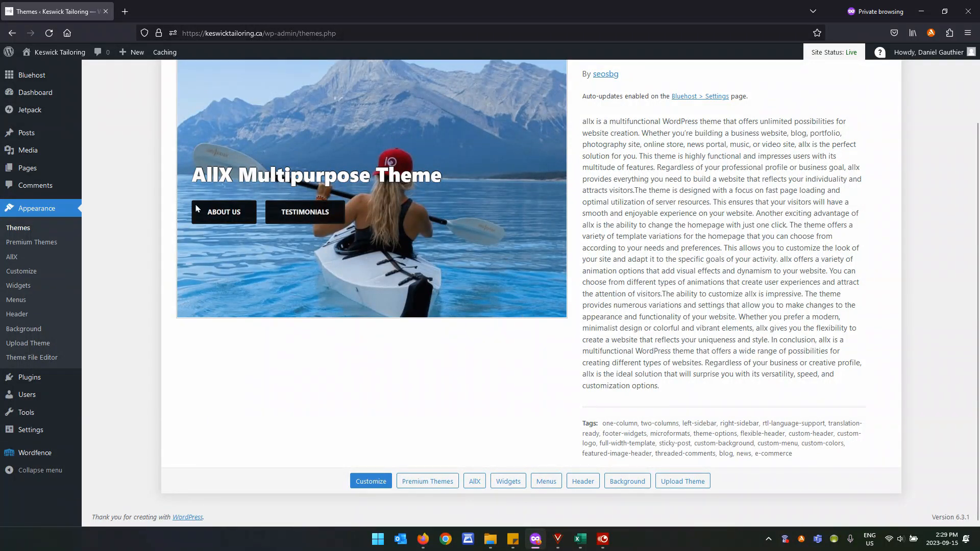
{"action": "left_click", "coordinate": [42, 230]}
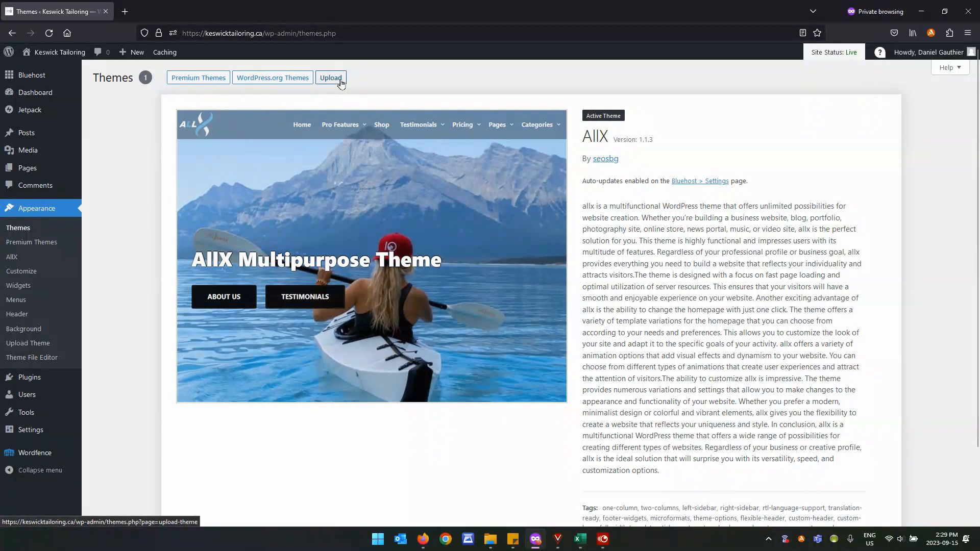
{"action": "left_click", "coordinate": [261, 82]}
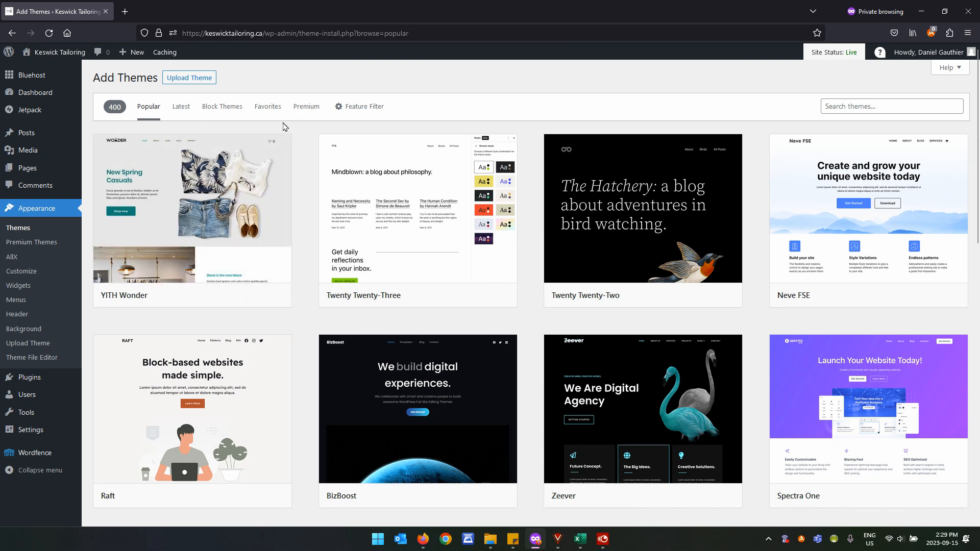
{"action": "mouse_move", "coordinate": [356, 186]}
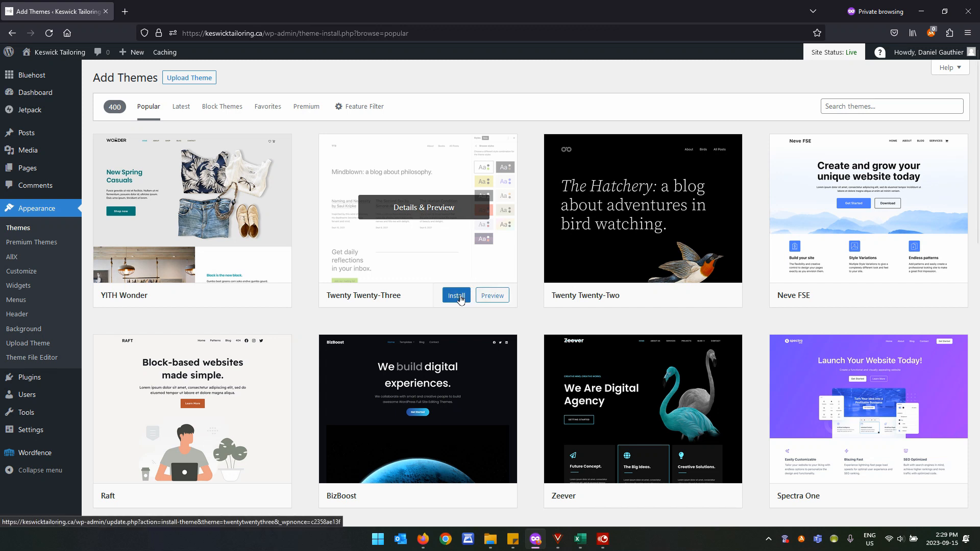
{"action": "mouse_move", "coordinate": [601, 248]}
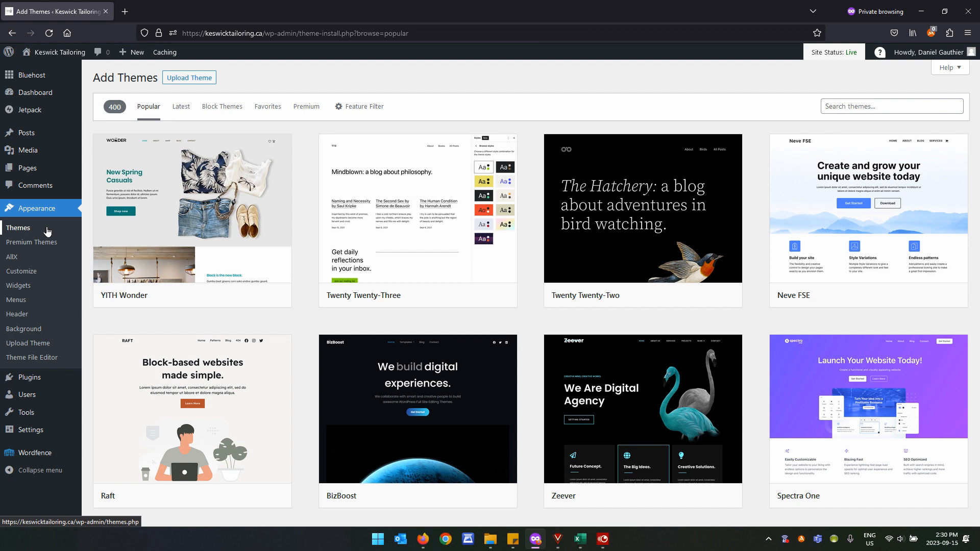
{"action": "mouse_move", "coordinate": [34, 176]}
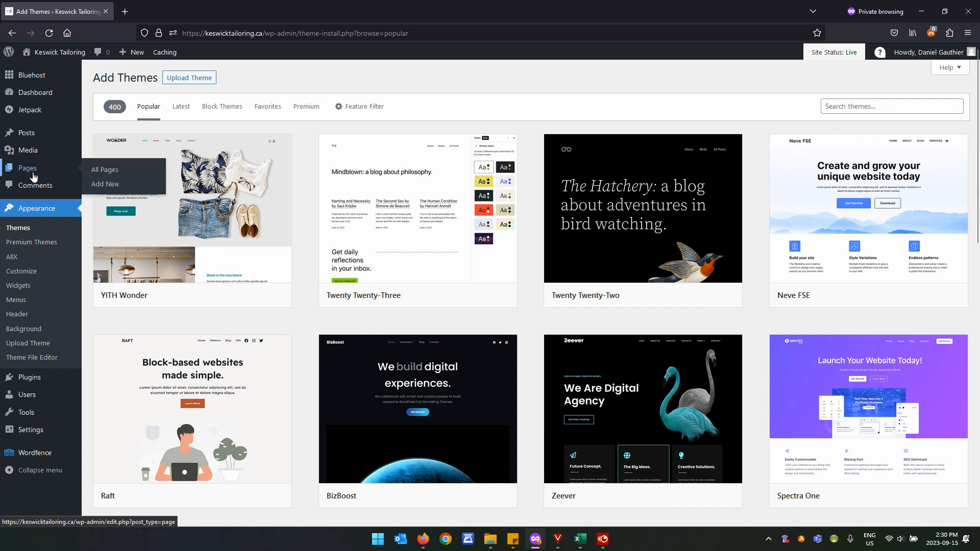
{"action": "mouse_move", "coordinate": [31, 134]}
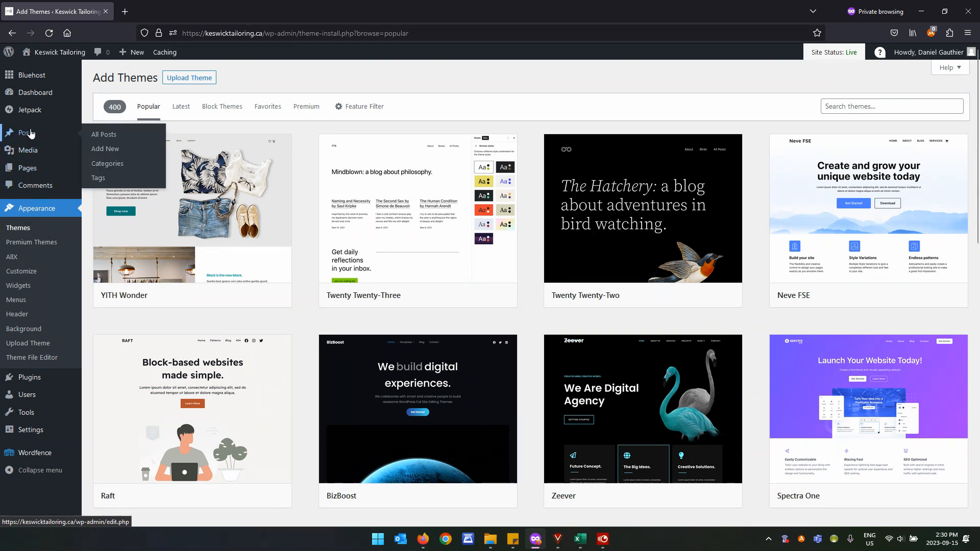
{"action": "mouse_move", "coordinate": [39, 157]}
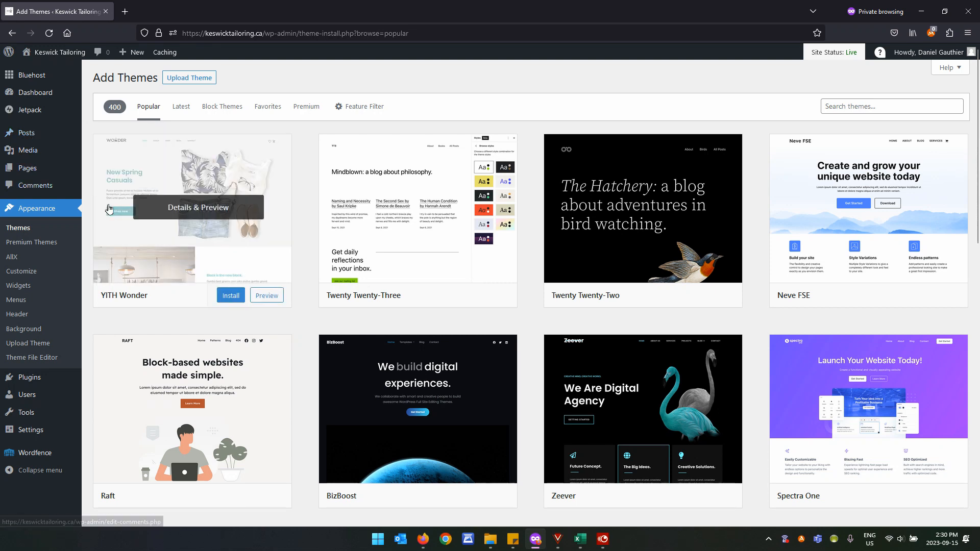
{"action": "mouse_move", "coordinate": [78, 164]}
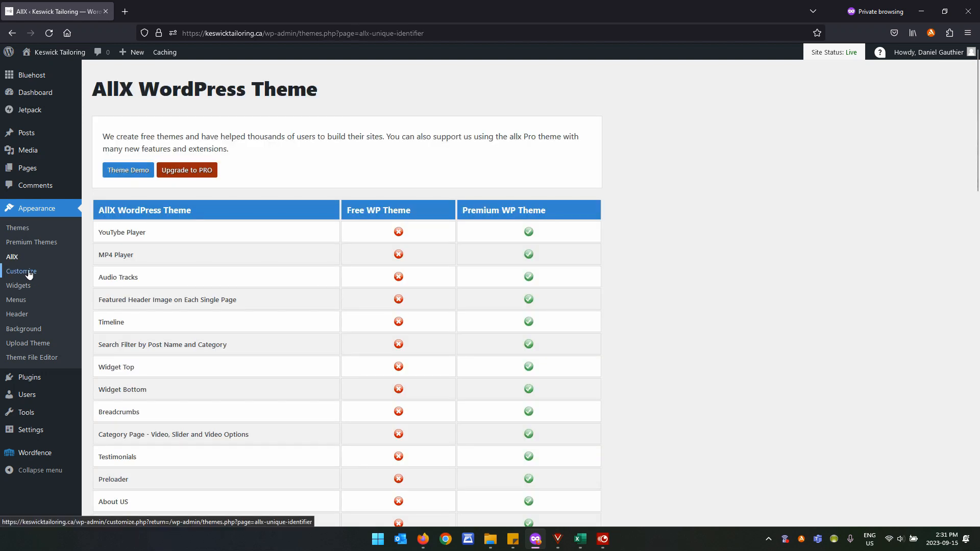
Open the AllX Customizer, check Button Dark Mode's dark/white choices, then view Header Top.
{"action": "left_click", "coordinate": [29, 273]}
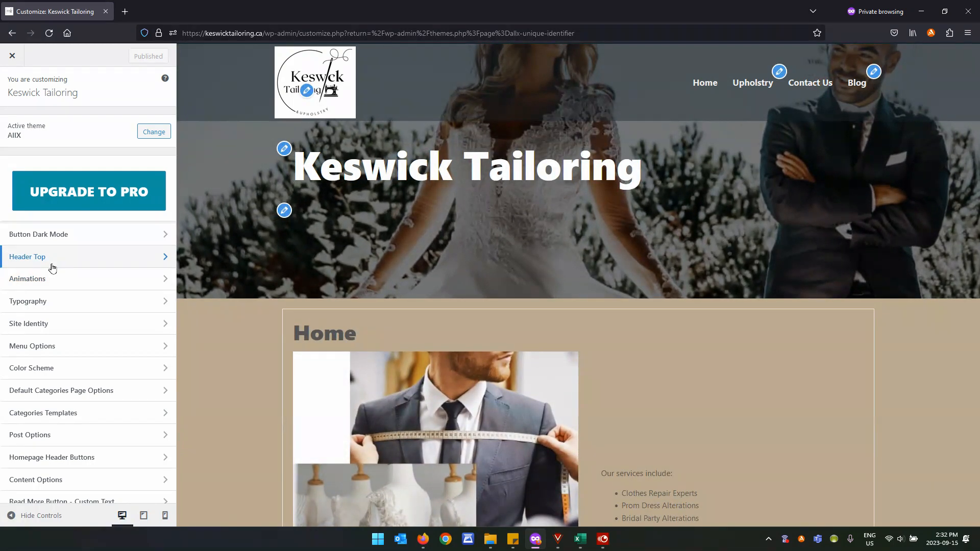
{"action": "left_click", "coordinate": [99, 233]}
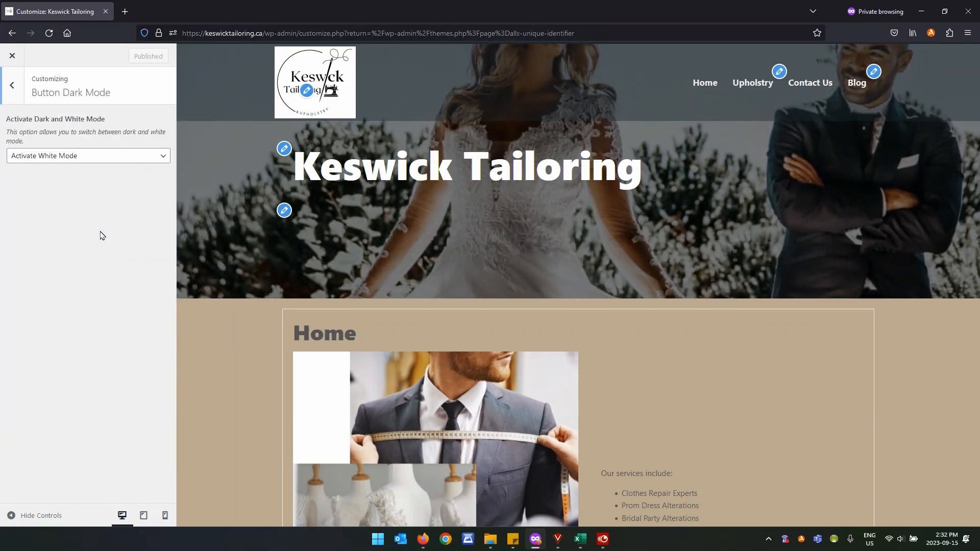
{"action": "left_click", "coordinate": [85, 157]}
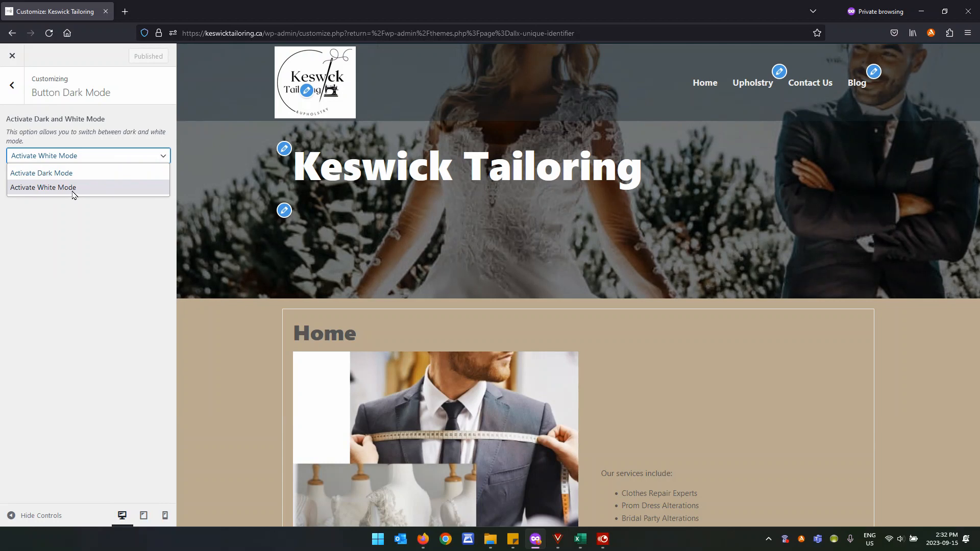
{"action": "left_click", "coordinate": [13, 86]}
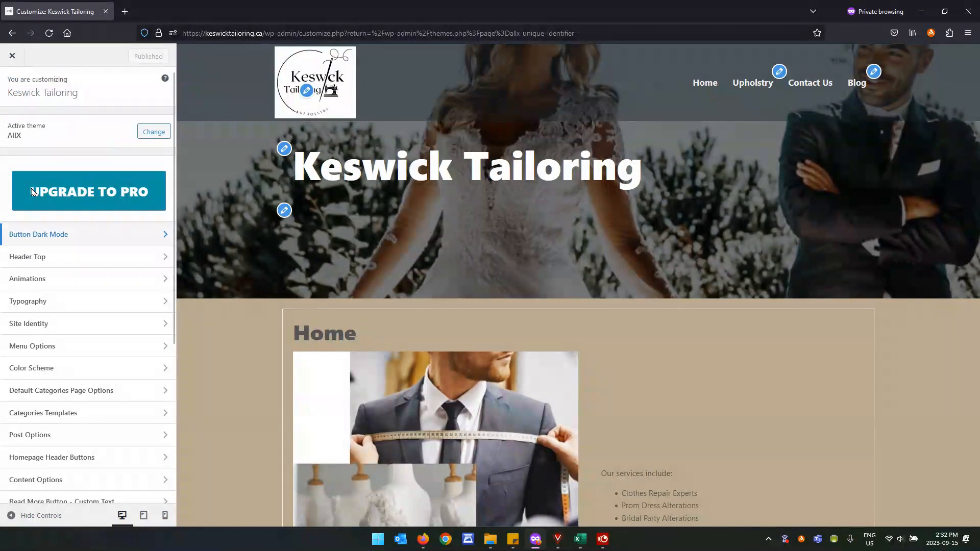
{"action": "left_click", "coordinate": [70, 257]}
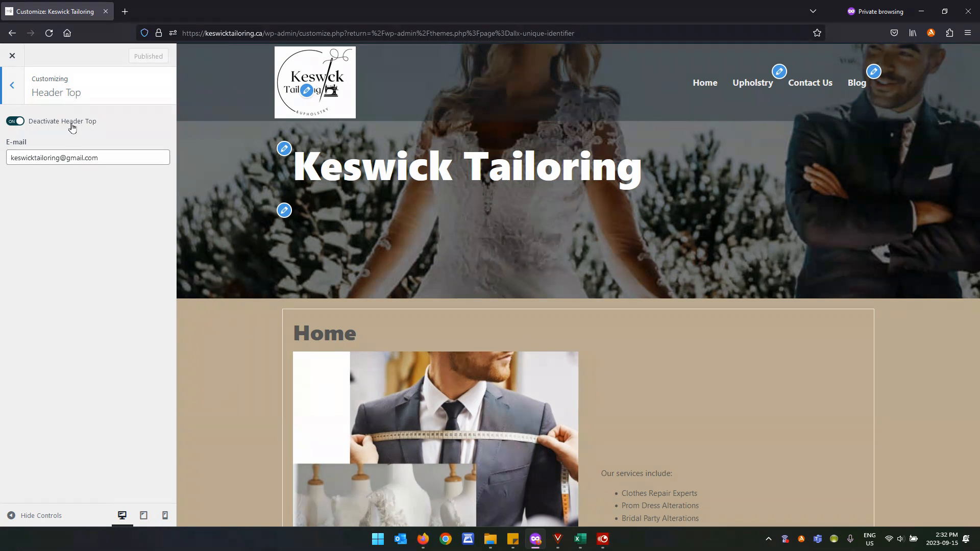
Toggle the header top bar on and off again, leaving it hidden.
{"action": "left_click", "coordinate": [14, 125]}
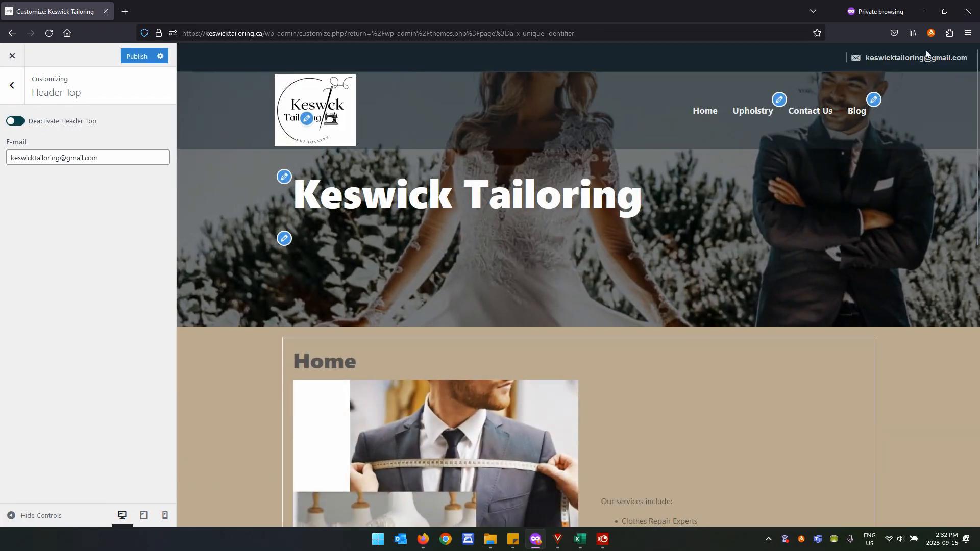
{"action": "left_click", "coordinate": [19, 126]}
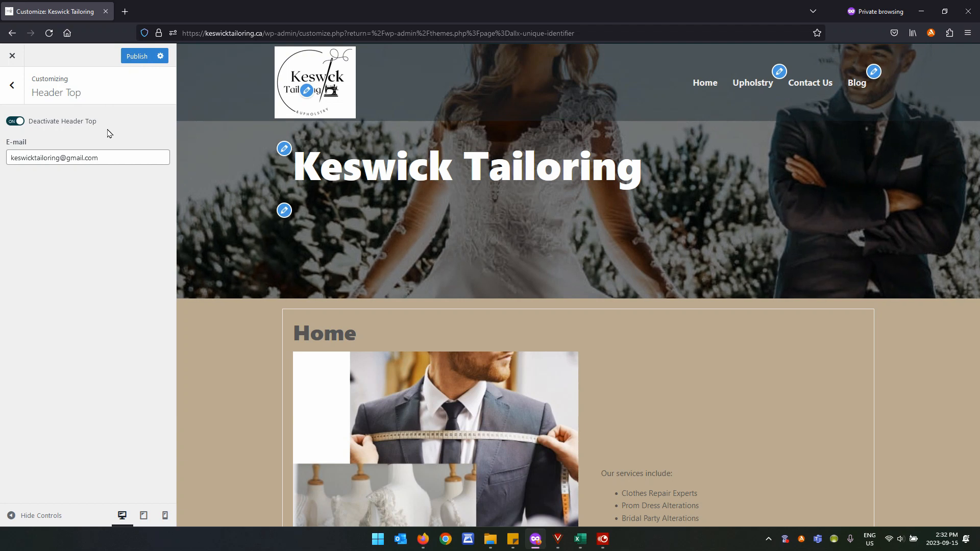
{"action": "left_click", "coordinate": [13, 89]}
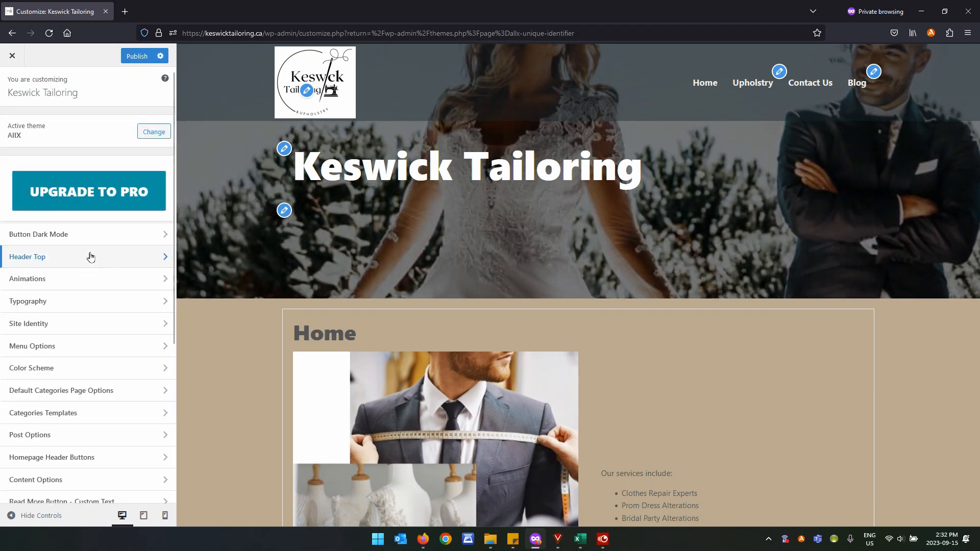
Cancel an attempt to close the Customizer and scroll to Additional CSS.
{"action": "left_click", "coordinate": [12, 57]}
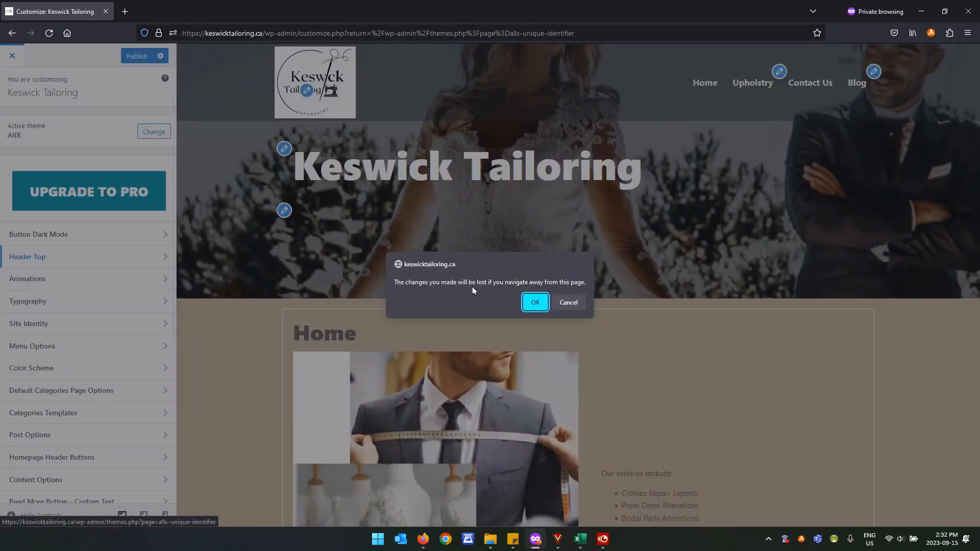
{"action": "left_click", "coordinate": [568, 303]}
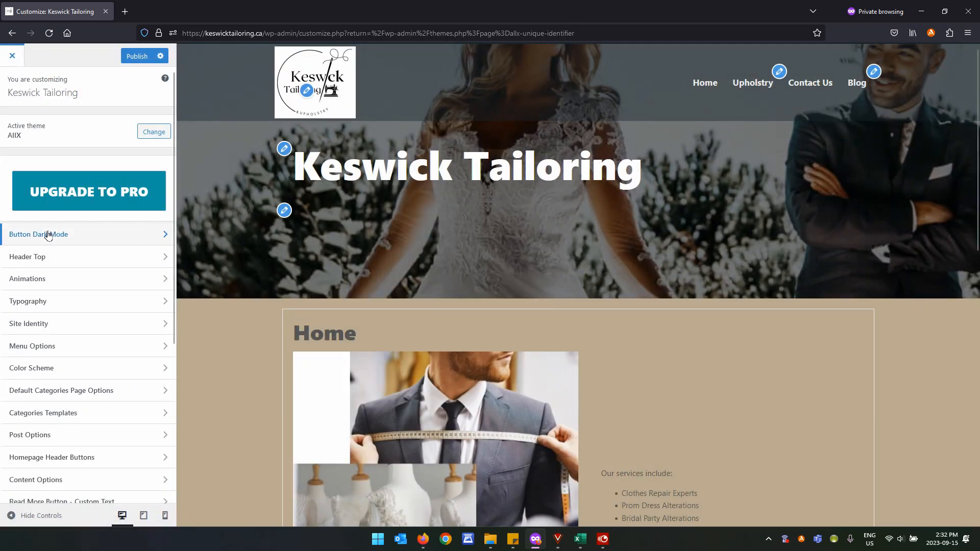
{"action": "scroll", "coordinate": [55, 280], "scroll_direction": "down", "scroll_amount": 2}
{"action": "scroll", "coordinate": [56, 279], "scroll_direction": "down", "scroll_amount": 3}
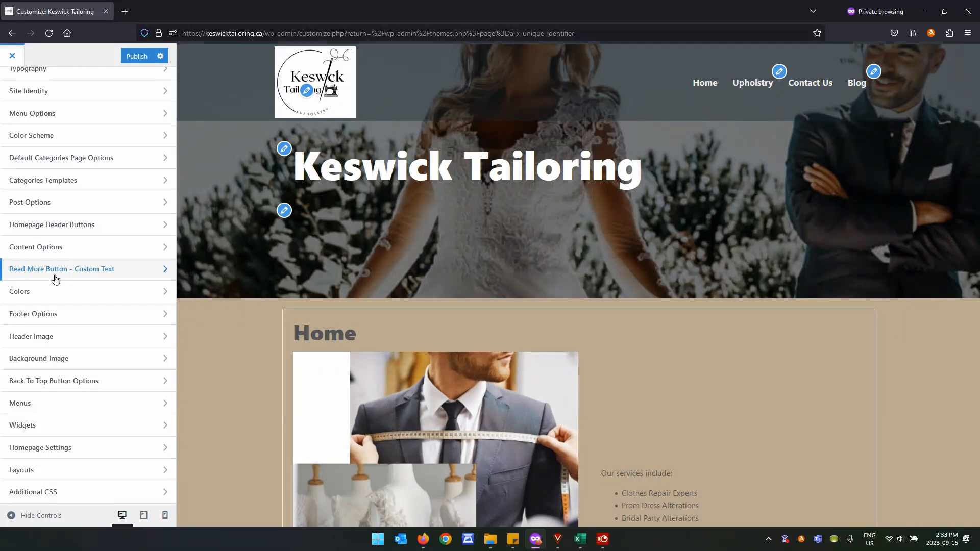
Change the body background colour to amber #c1922c.
{"action": "left_click", "coordinate": [58, 291]}
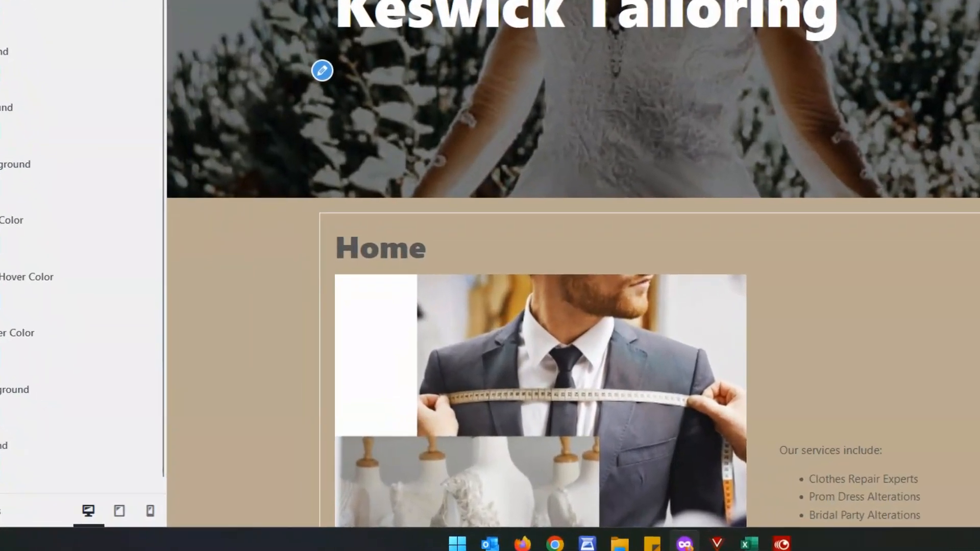
{"action": "left_click", "coordinate": [77, 244]}
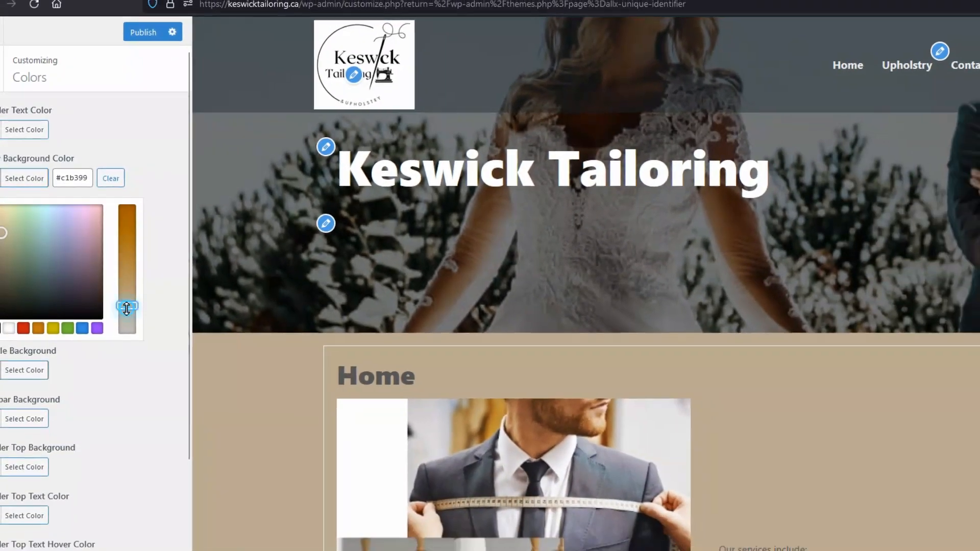
{"action": "left_click_drag", "start_coordinate": [126, 307], "coordinate": [126, 246]}
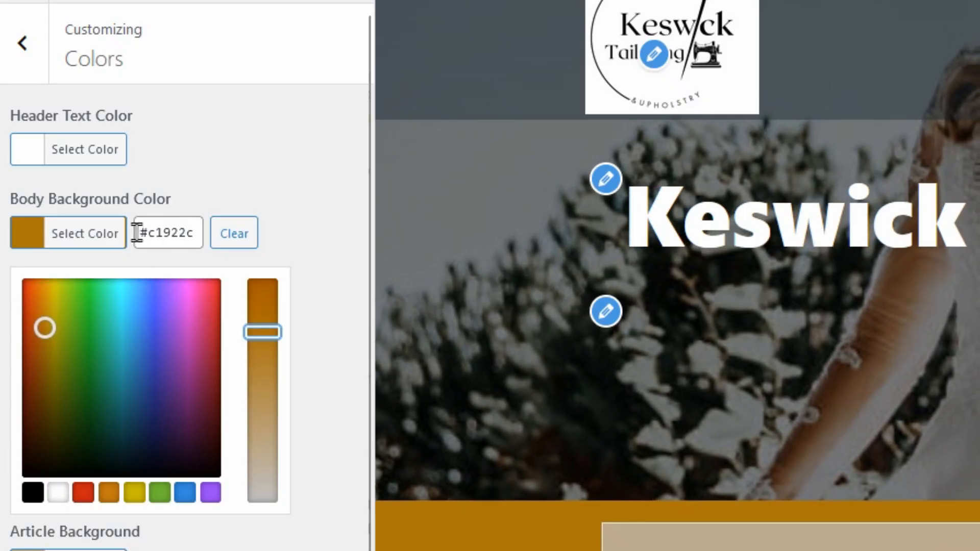
{"action": "left_click_drag", "start_coordinate": [136, 233], "coordinate": [198, 244]}
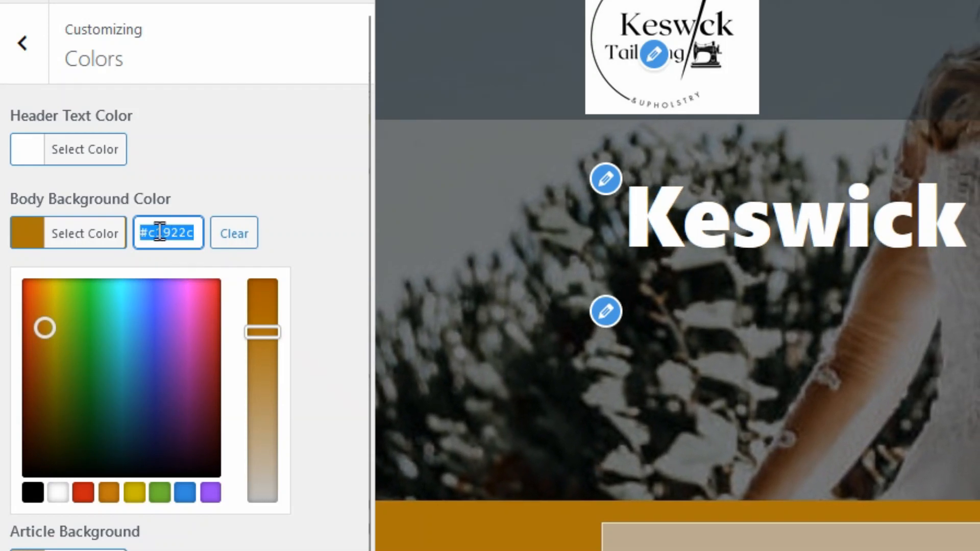
Make the Header Top background red #dd3333, then try closing the Customizer.
{"action": "scroll", "coordinate": [153, 253], "scroll_direction": "down", "scroll_amount": 5}
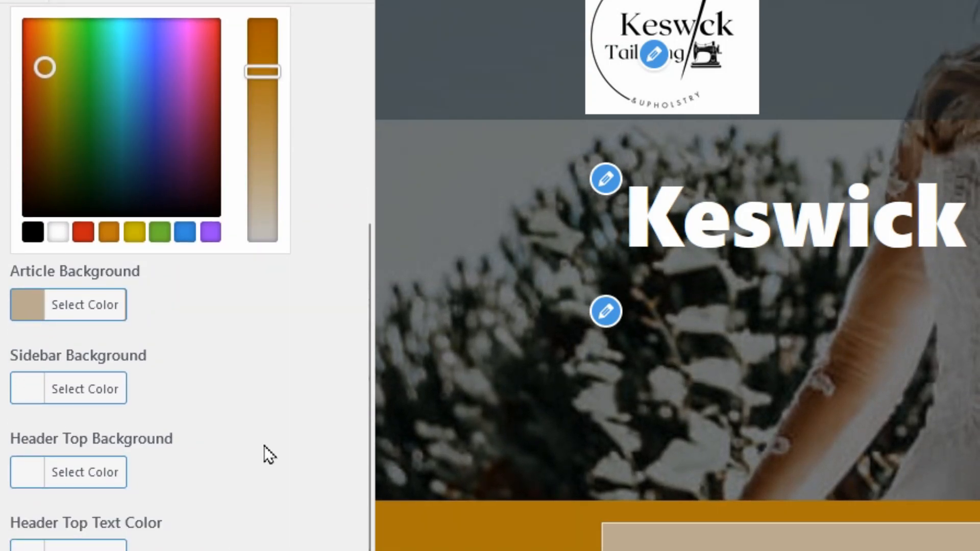
{"action": "left_click", "coordinate": [89, 465]}
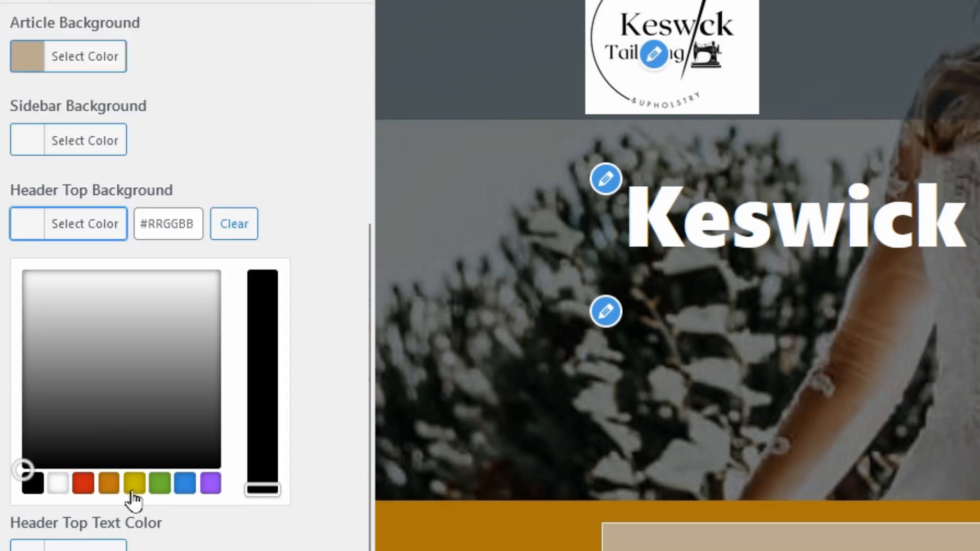
{"action": "left_click", "coordinate": [83, 483]}
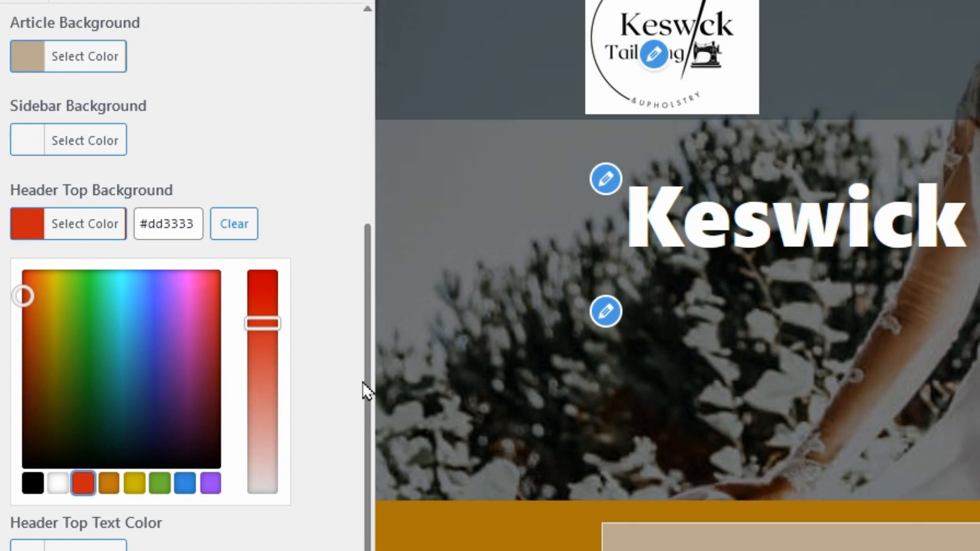
{"action": "scroll", "coordinate": [217, 230], "scroll_direction": "up", "scroll_amount": 5}
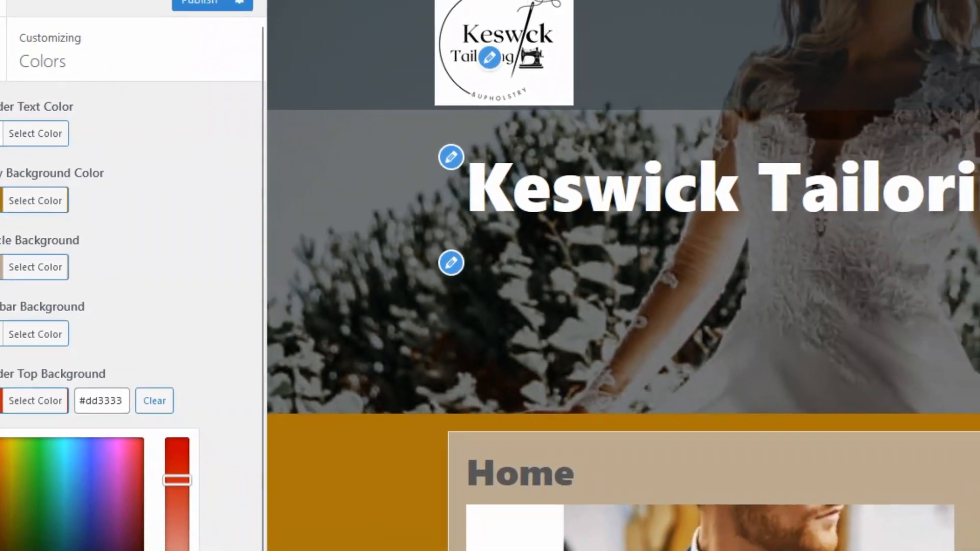
{"action": "left_click", "coordinate": [1, 3]}
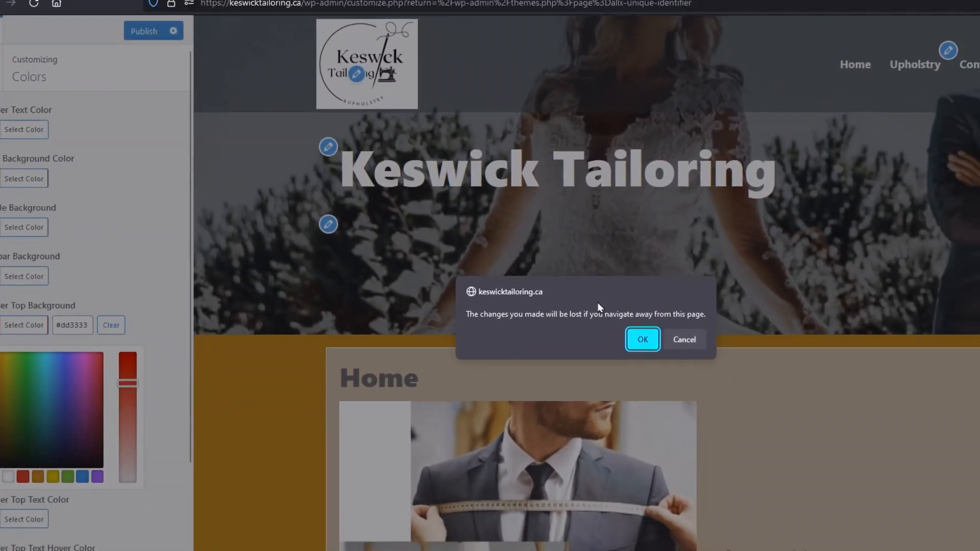
Discard the unpublished colour changes, open Appearance > Widgets, and inspect Footer 1.
{"action": "left_click", "coordinate": [643, 339]}
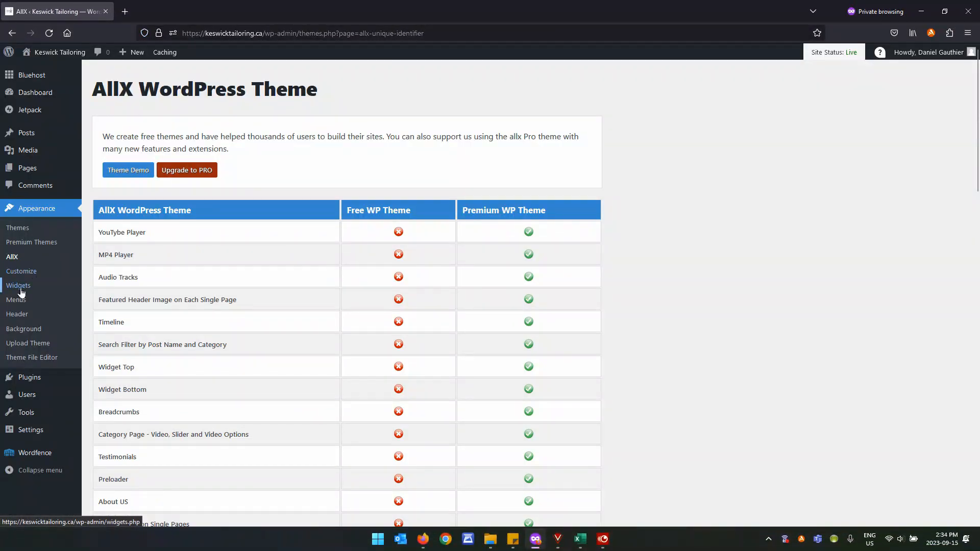
{"action": "left_click", "coordinate": [20, 287]}
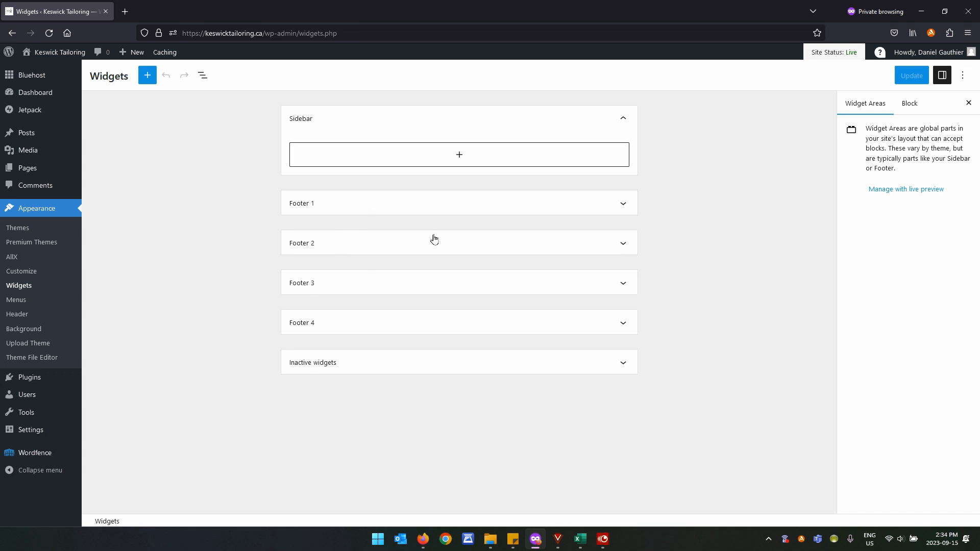
{"action": "left_click", "coordinate": [385, 211]}
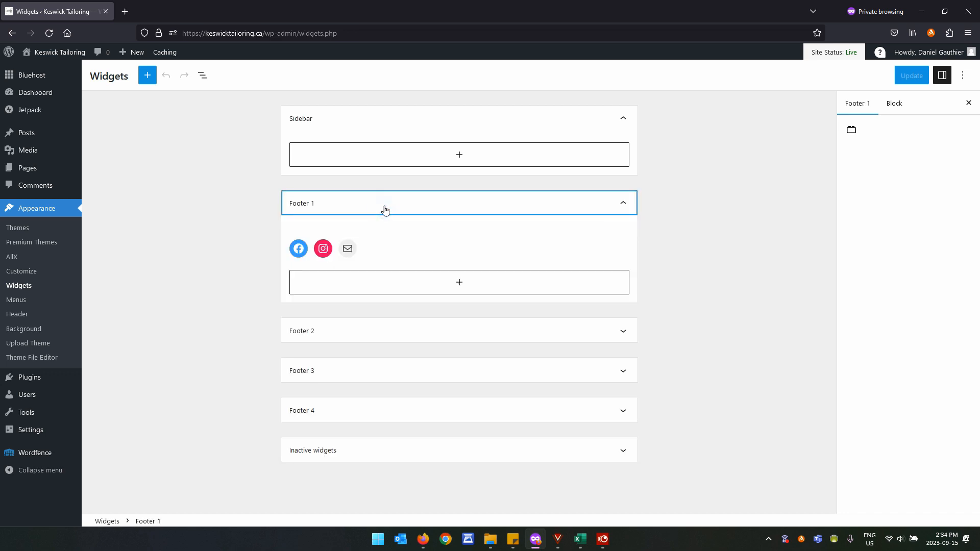
{"action": "left_click", "coordinate": [386, 209]}
Expand and collapse Footer 2, Footer 3 and Inactive widgets to review their contents.
{"action": "left_click", "coordinate": [375, 246]}
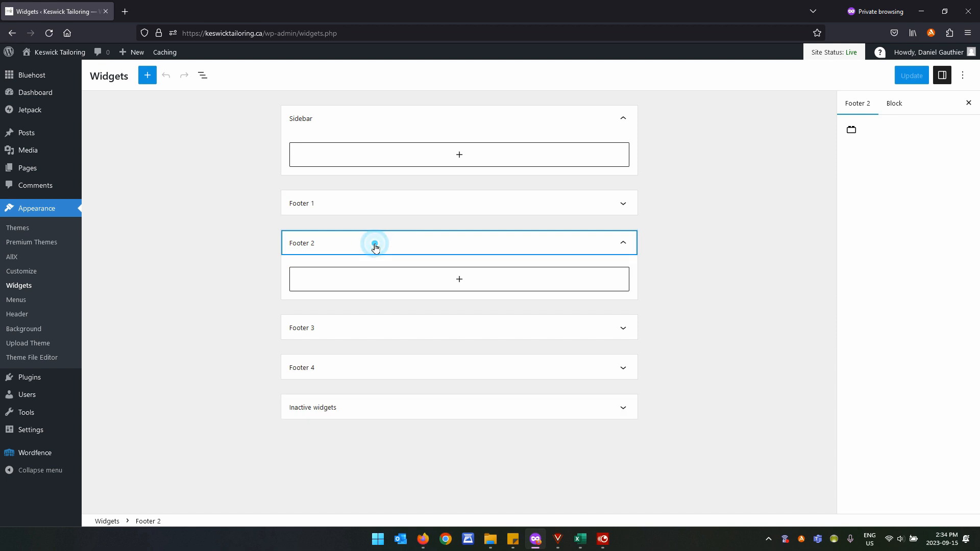
{"action": "left_click", "coordinate": [375, 247]}
{"action": "left_click", "coordinate": [373, 283]}
{"action": "left_click", "coordinate": [374, 284]}
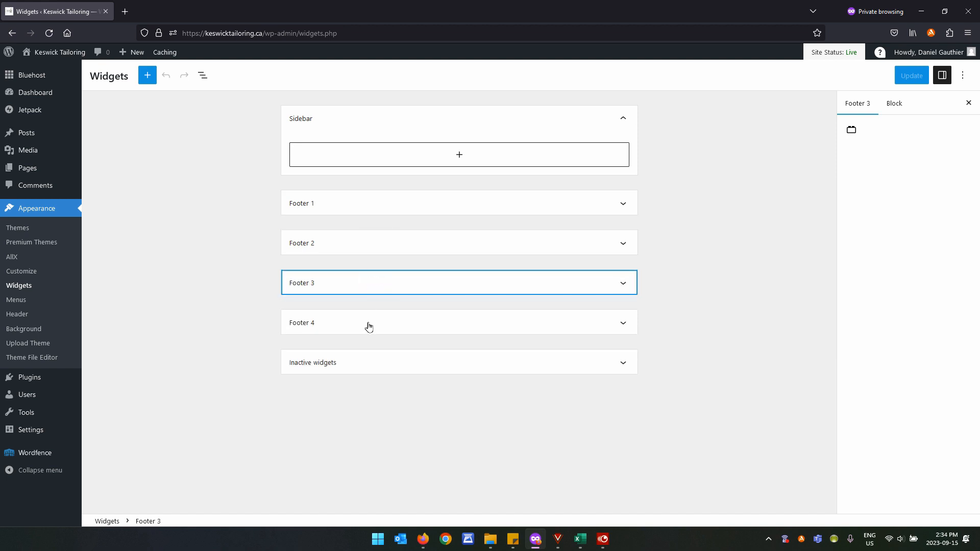
{"action": "left_click", "coordinate": [335, 363]}
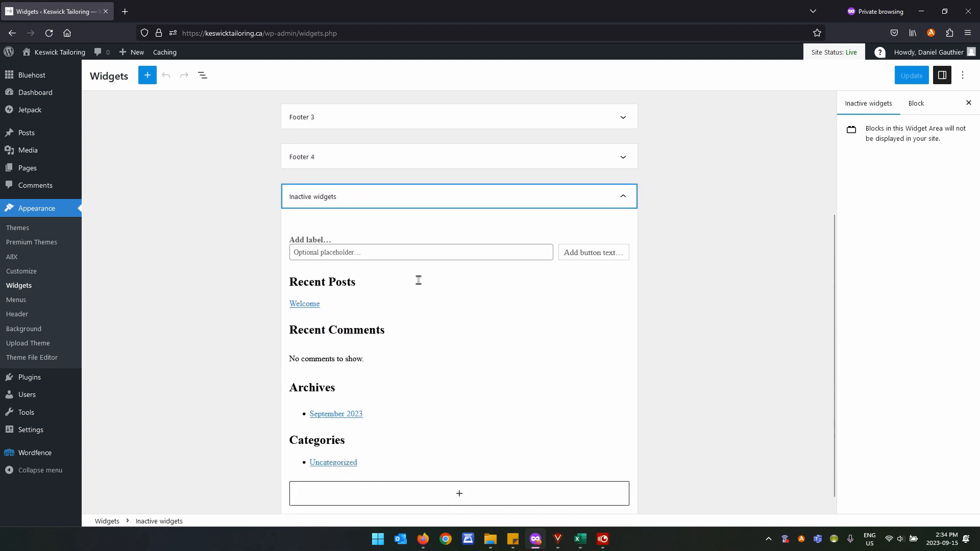
{"action": "left_click", "coordinate": [623, 203]}
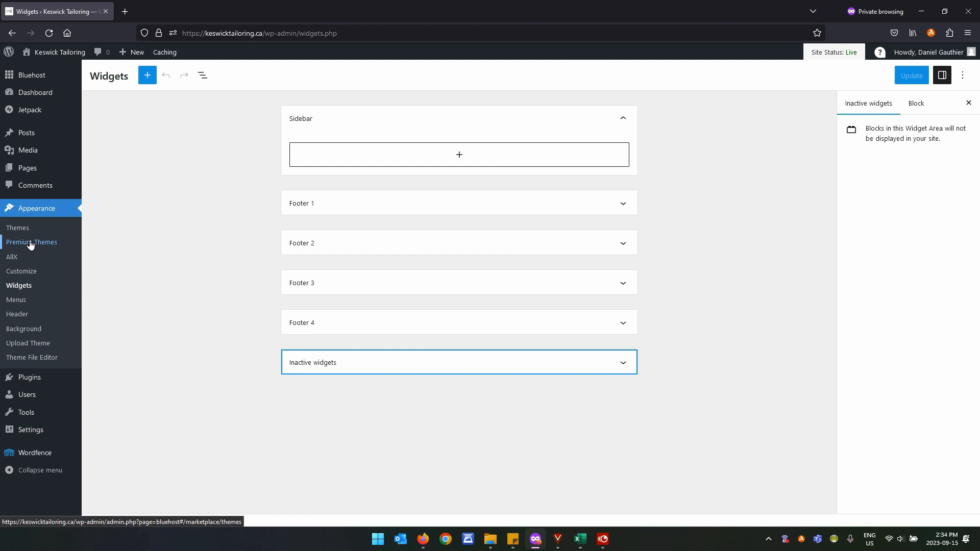
Review the Sidebar widget area in the Customizer's Widgets panel.
{"action": "left_click", "coordinate": [23, 271]}
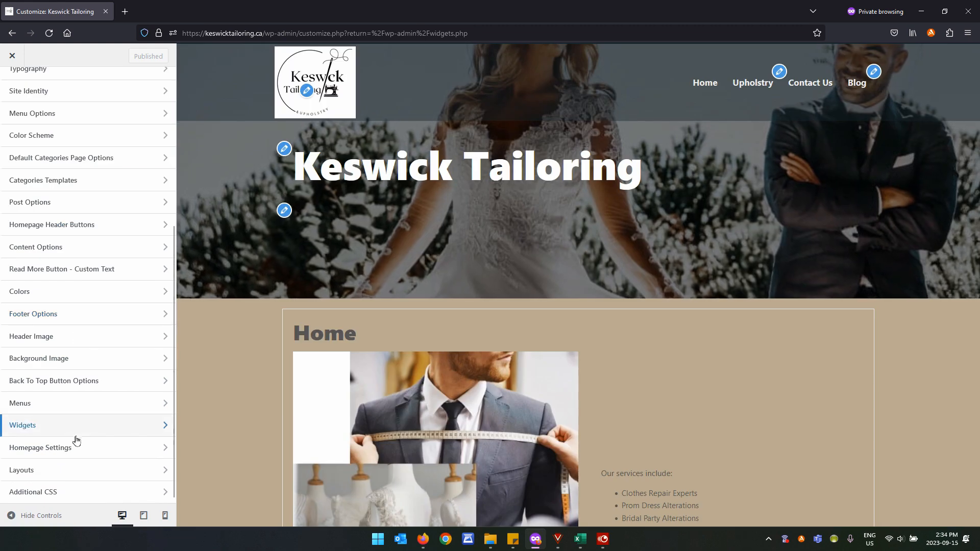
{"action": "left_click", "coordinate": [71, 426]}
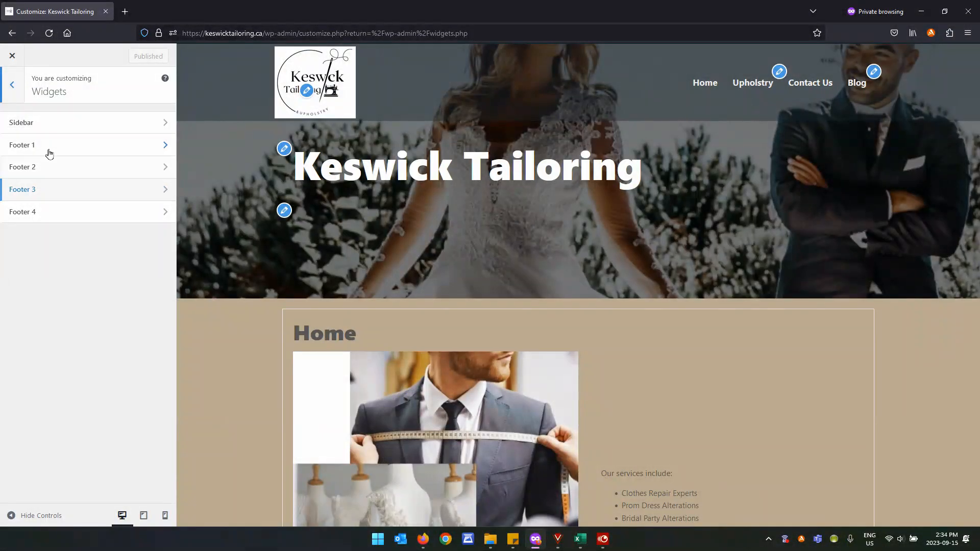
{"action": "left_click", "coordinate": [49, 128]}
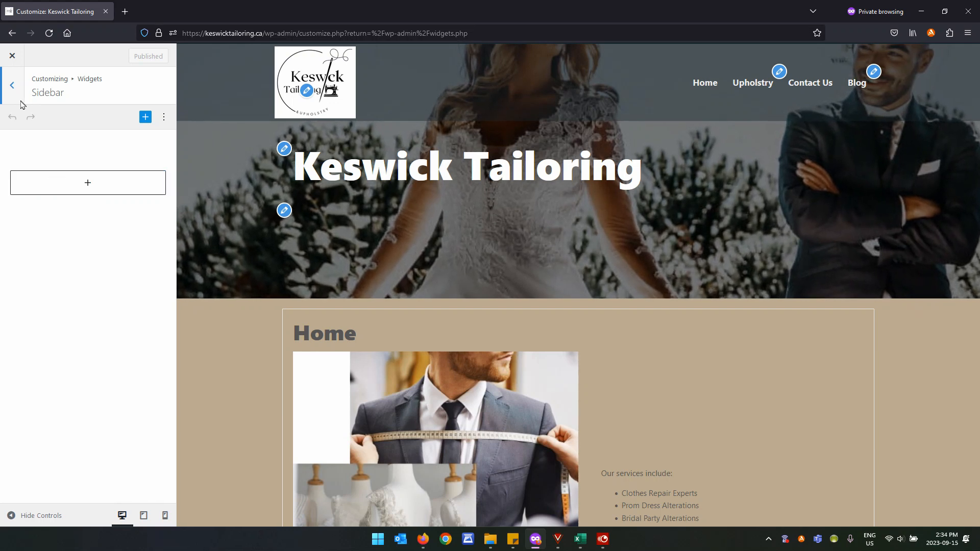
{"action": "left_click", "coordinate": [13, 85]}
Check Footer 1's Facebook social link address, then return to Appearance > Widgets.
{"action": "left_click", "coordinate": [64, 146]}
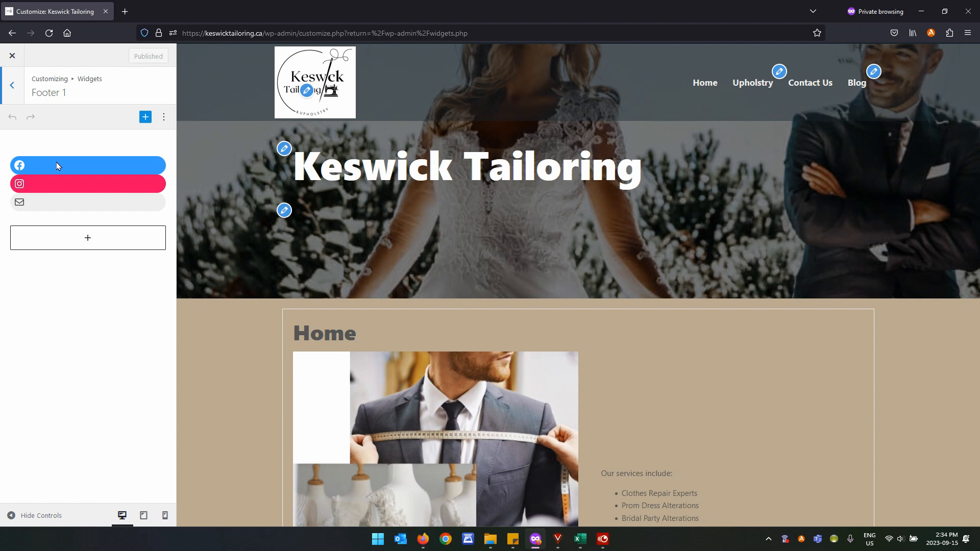
{"action": "left_click", "coordinate": [56, 162]}
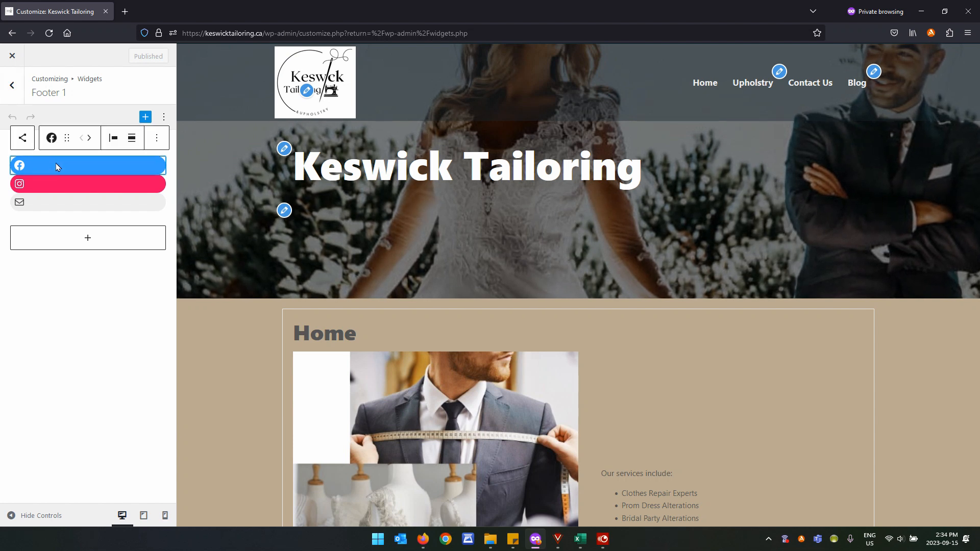
{"action": "left_click", "coordinate": [19, 166]}
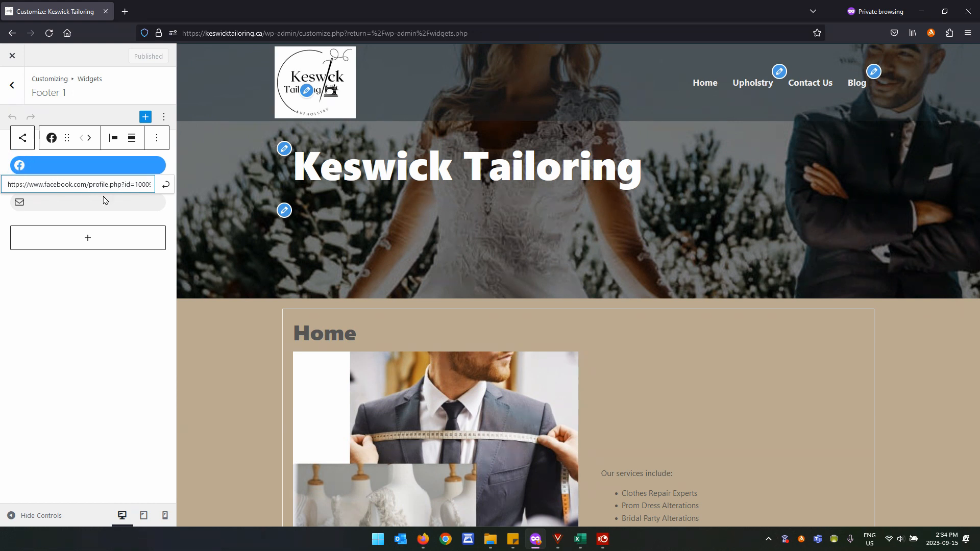
{"action": "left_click", "coordinate": [88, 300]}
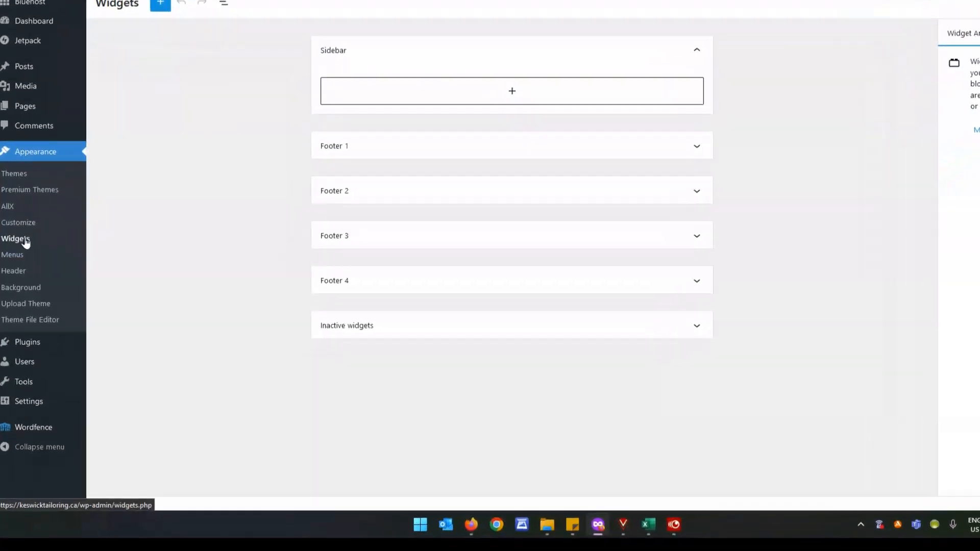
Open the Top menu editor, ticking and then unticking the Upholstry page.
{"action": "left_click", "coordinate": [14, 196]}
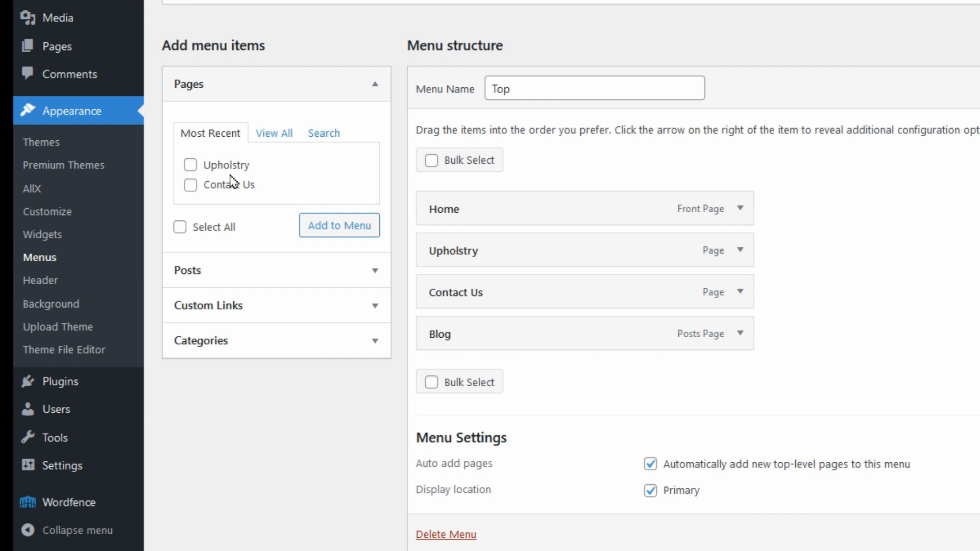
{"action": "left_click", "coordinate": [191, 166]}
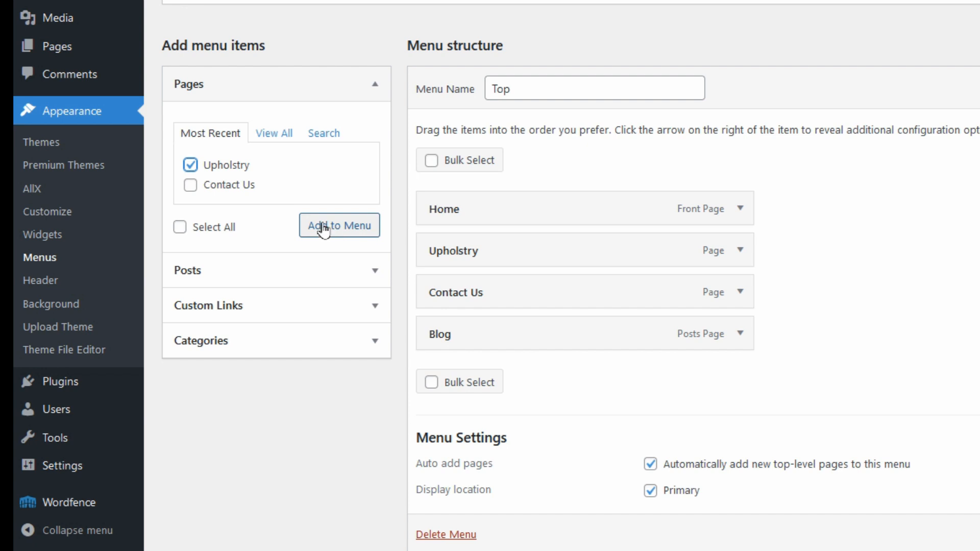
{"action": "left_click", "coordinate": [190, 165]}
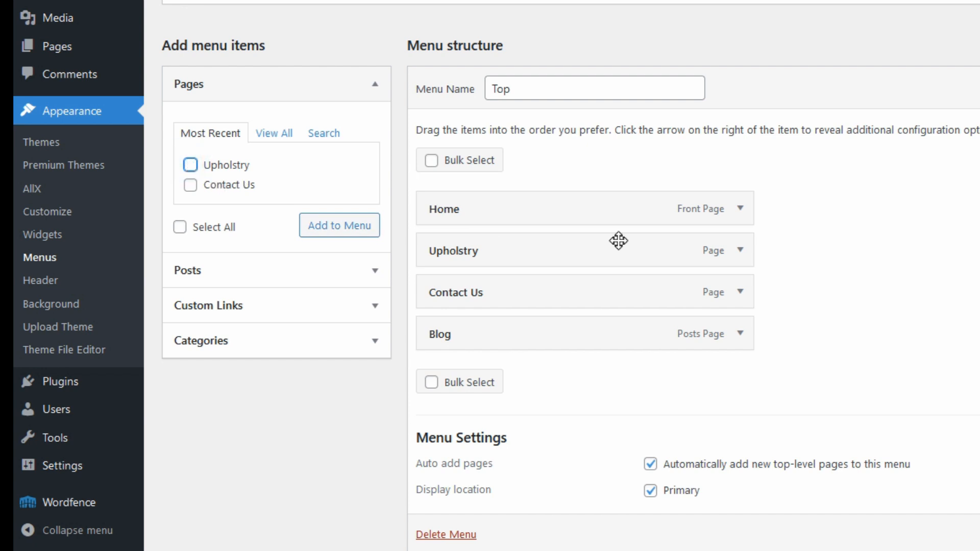
Remove Upholstry from the Top menu and re-add it from Pages as the last item.
{"action": "left_click", "coordinate": [739, 251]}
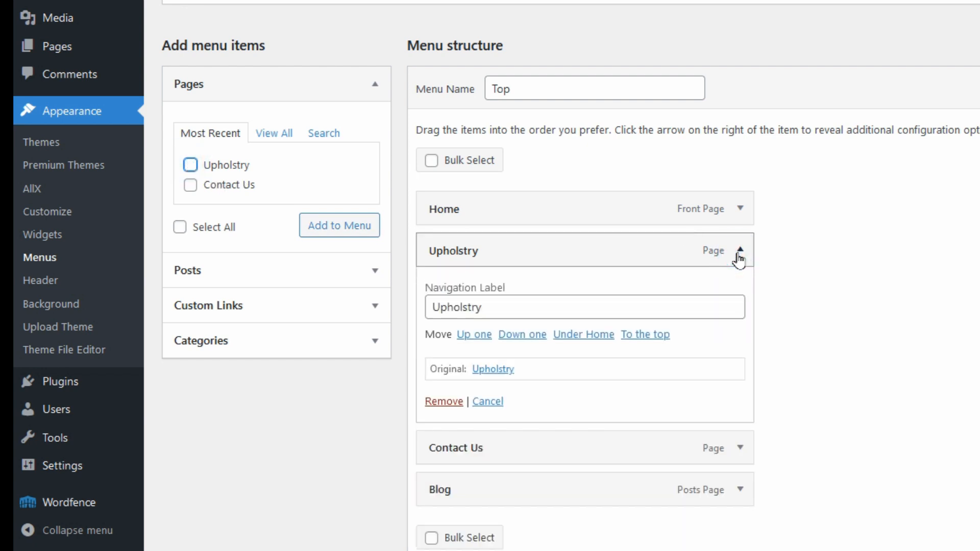
{"action": "left_click", "coordinate": [443, 402]}
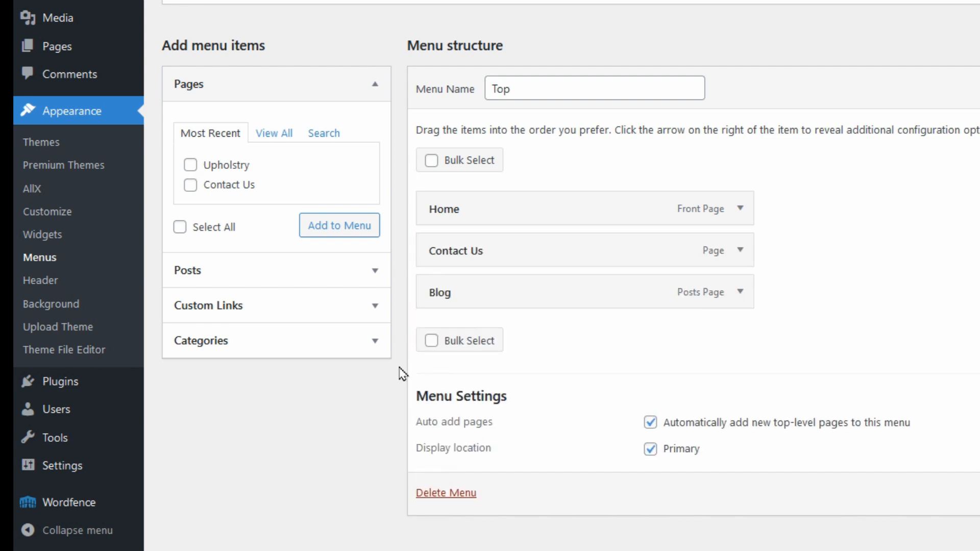
{"action": "left_click", "coordinate": [190, 169]}
{"action": "left_click", "coordinate": [338, 230]}
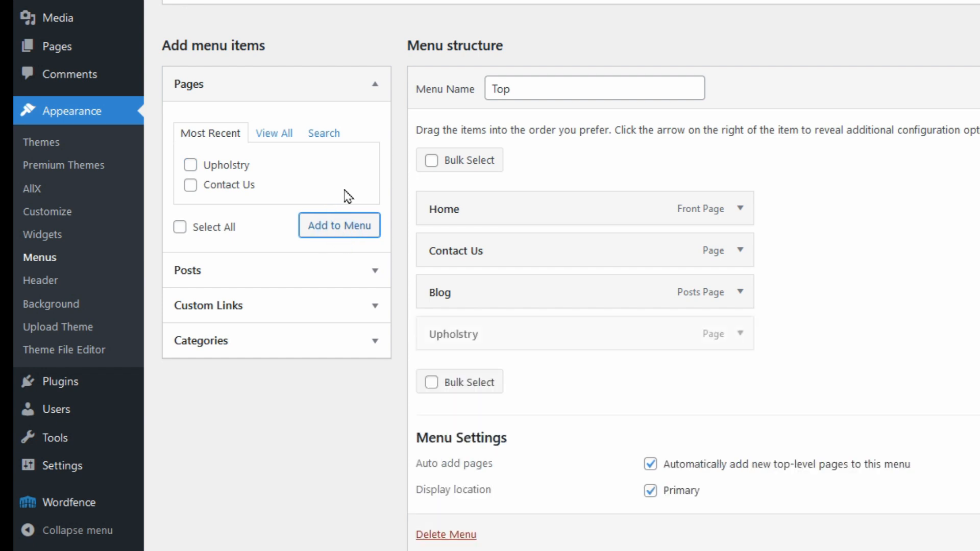
Move Upholstry up below Home, testing it as a Home sub item before returning it to top level.
{"action": "left_click_drag", "start_coordinate": [489, 337], "coordinate": [485, 235]}
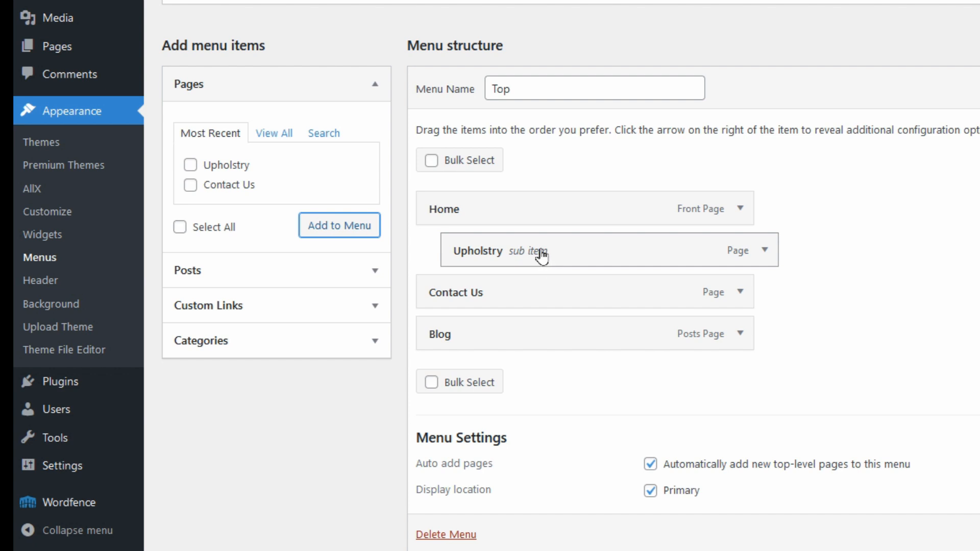
{"action": "left_click_drag", "start_coordinate": [543, 254], "coordinate": [502, 254]}
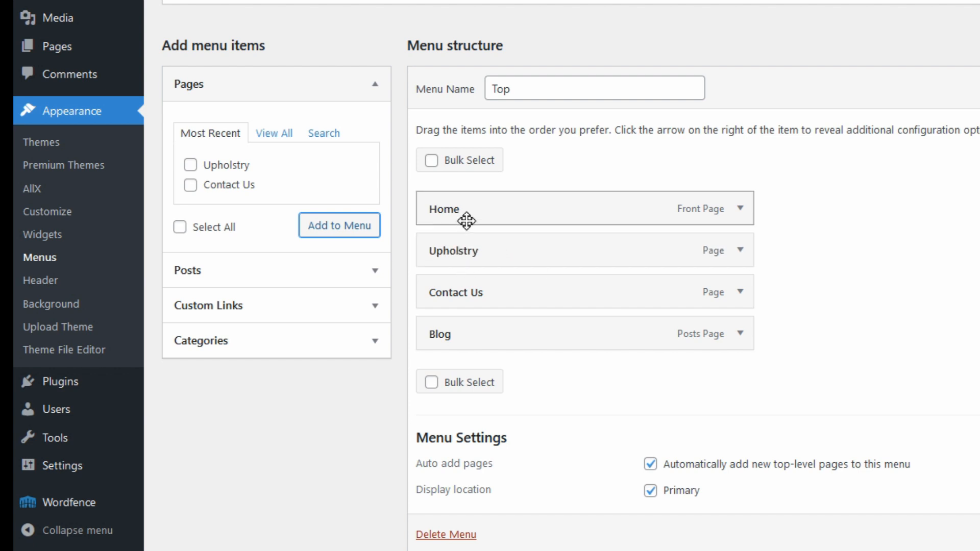
{"action": "left_click_drag", "start_coordinate": [457, 240], "coordinate": [499, 250]}
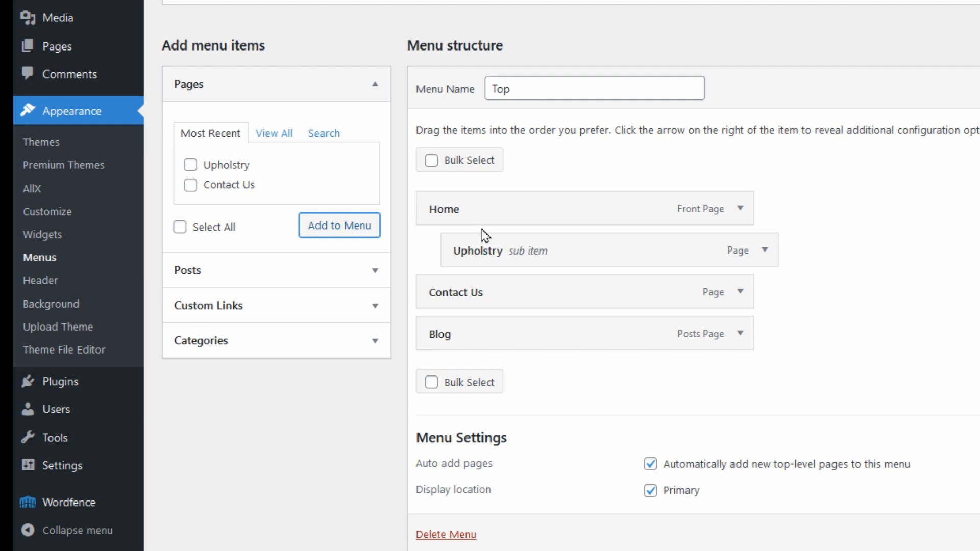
{"action": "left_click_drag", "start_coordinate": [488, 252], "coordinate": [605, 294]}
Test nesting Blog under Contact Us, then return Upholstry, Contact Us and Blog to top level.
{"action": "left_click_drag", "start_coordinate": [570, 324], "coordinate": [693, 331]}
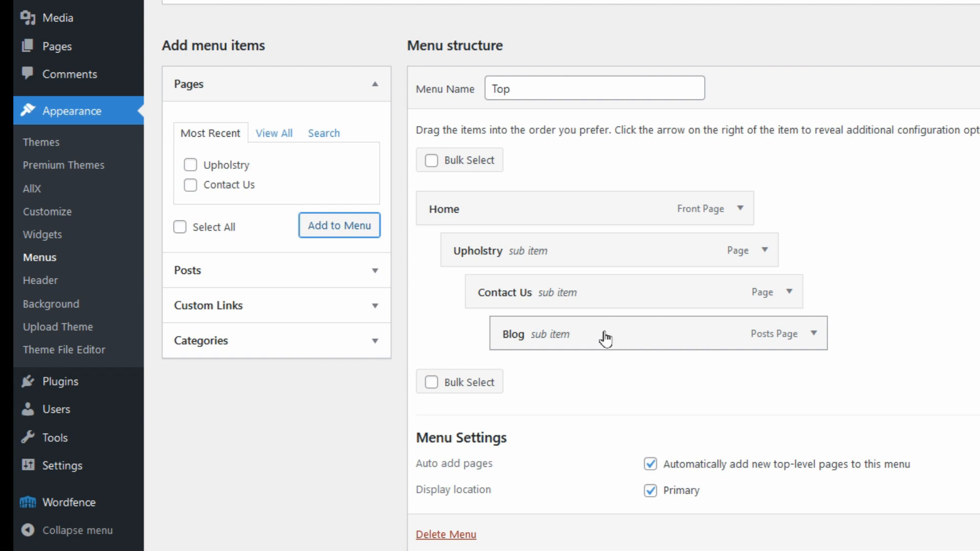
{"action": "left_click_drag", "start_coordinate": [502, 257], "coordinate": [459, 245]}
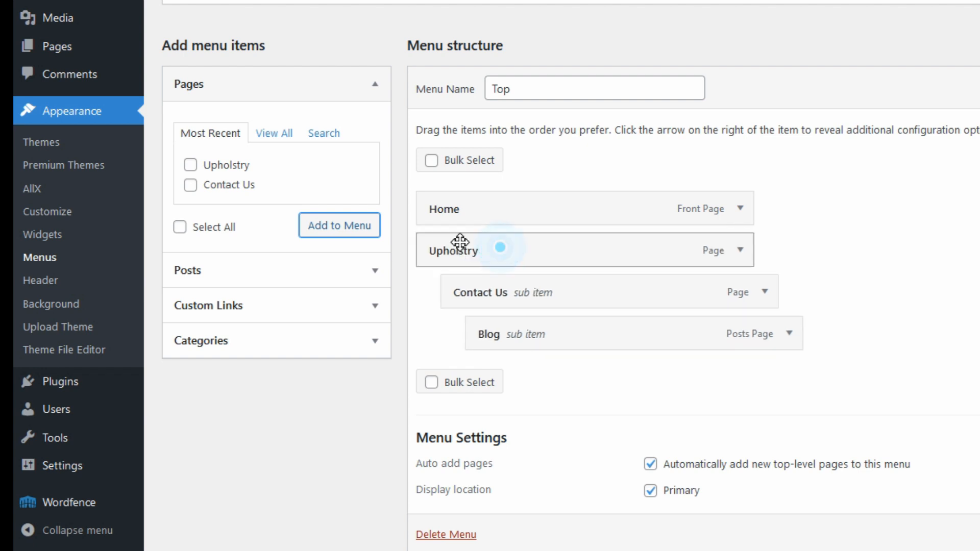
{"action": "left_click_drag", "start_coordinate": [521, 298], "coordinate": [472, 286]}
{"action": "left_click_drag", "start_coordinate": [462, 325], "coordinate": [423, 329]}
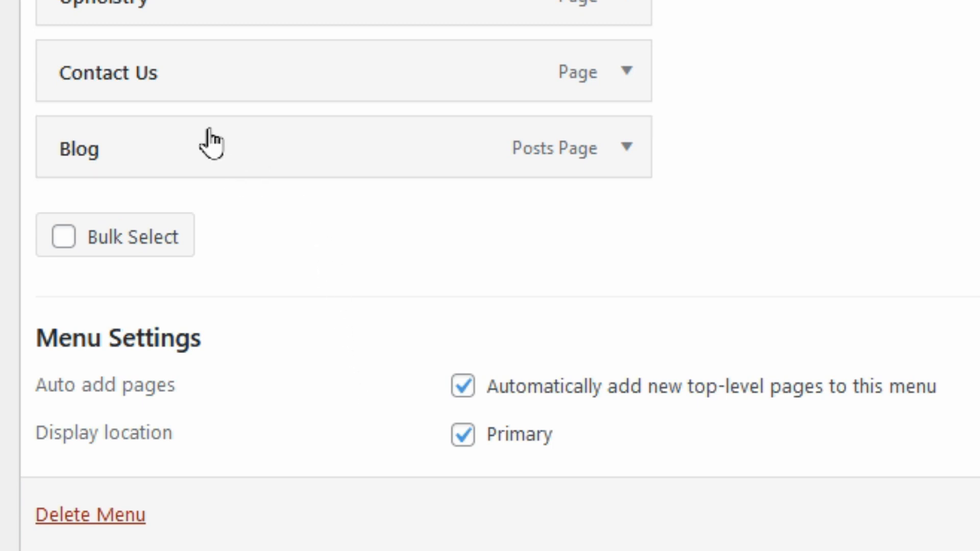
{"action": "left_click_drag", "start_coordinate": [109, 59], "coordinate": [197, 88]}
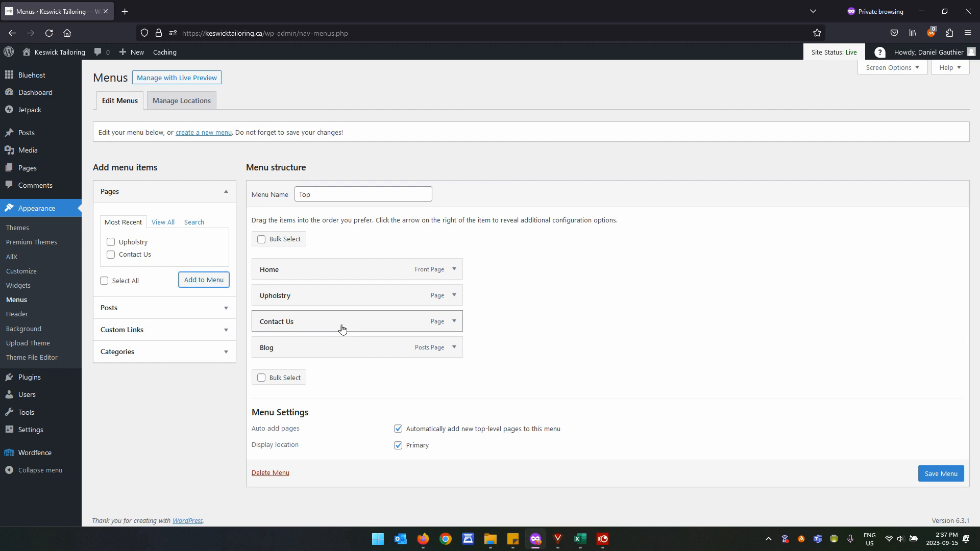
{"action": "left_click", "coordinate": [17, 314]}
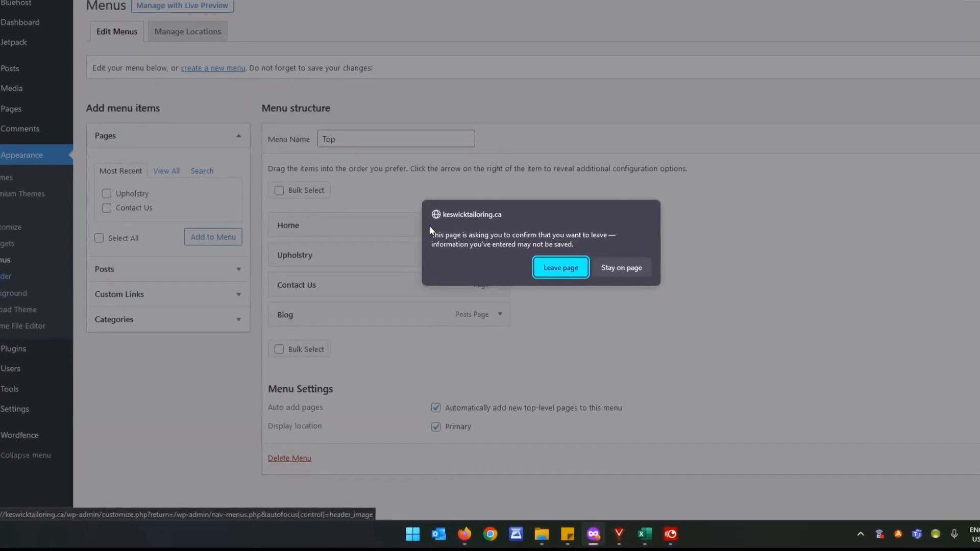
{"action": "left_click", "coordinate": [544, 280]}
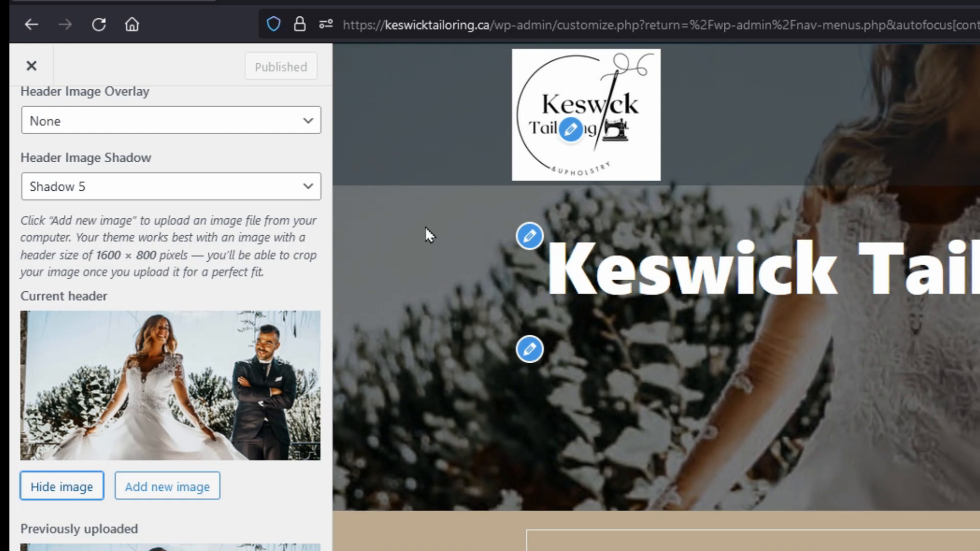
{"action": "scroll", "coordinate": [299, 255], "scroll_direction": "up", "scroll_amount": 1}
{"action": "scroll", "coordinate": [298, 255], "scroll_direction": "up", "scroll_amount": 5}
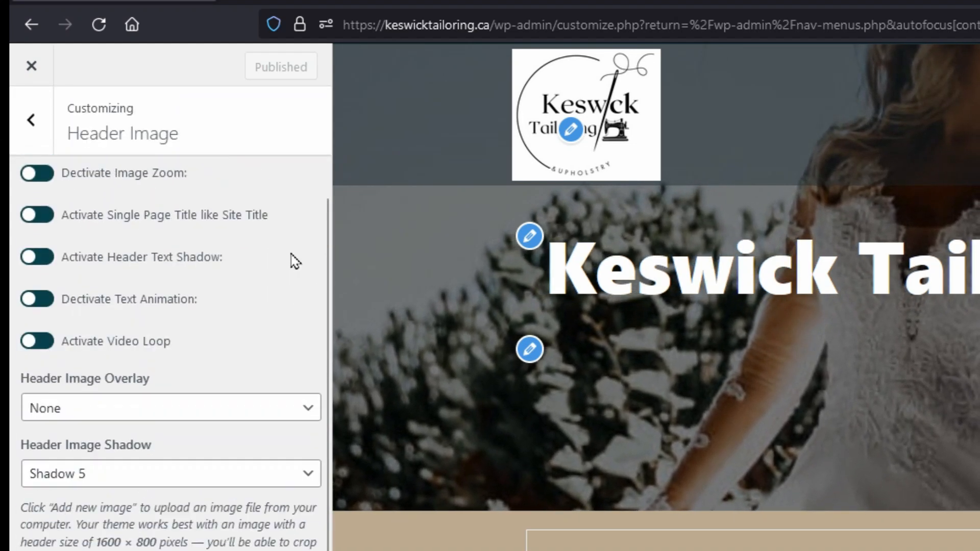
{"action": "scroll", "coordinate": [291, 260], "scroll_direction": "up", "scroll_amount": 4}
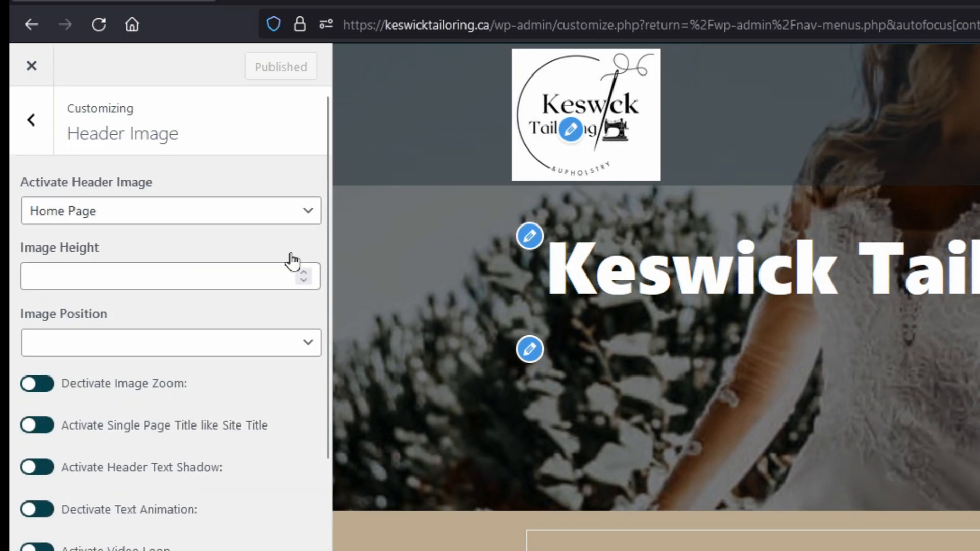
{"action": "left_click", "coordinate": [32, 127]}
{"action": "scroll", "coordinate": [196, 278], "scroll_direction": "up", "scroll_amount": 8}
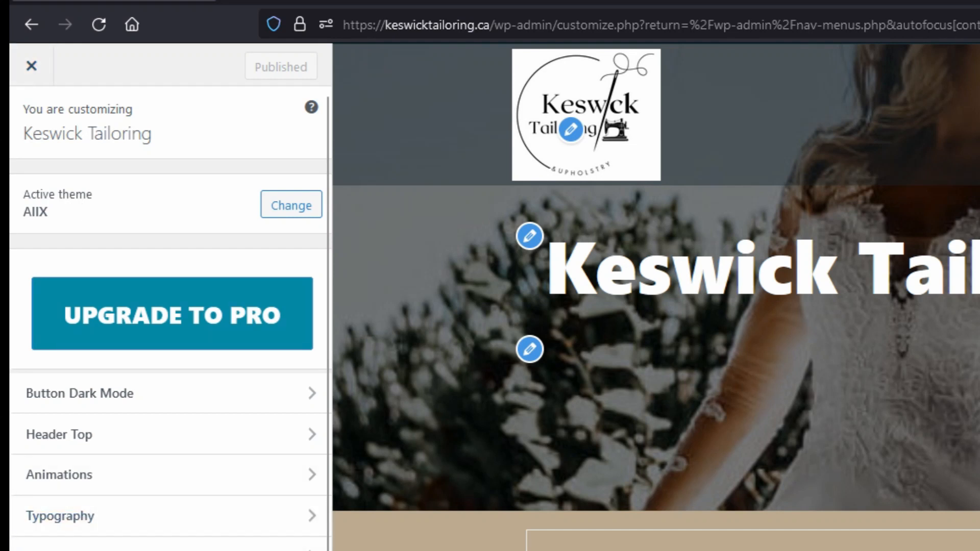
{"action": "scroll", "coordinate": [168, 285], "scroll_direction": "down", "scroll_amount": 6}
{"action": "scroll", "coordinate": [152, 262], "scroll_direction": "up", "scroll_amount": 8}
{"action": "left_click", "coordinate": [30, 65]}
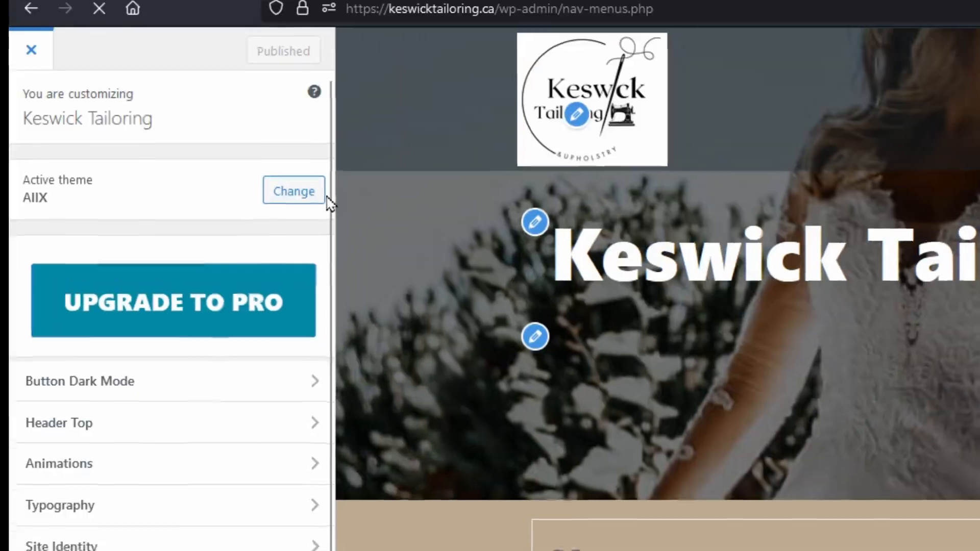
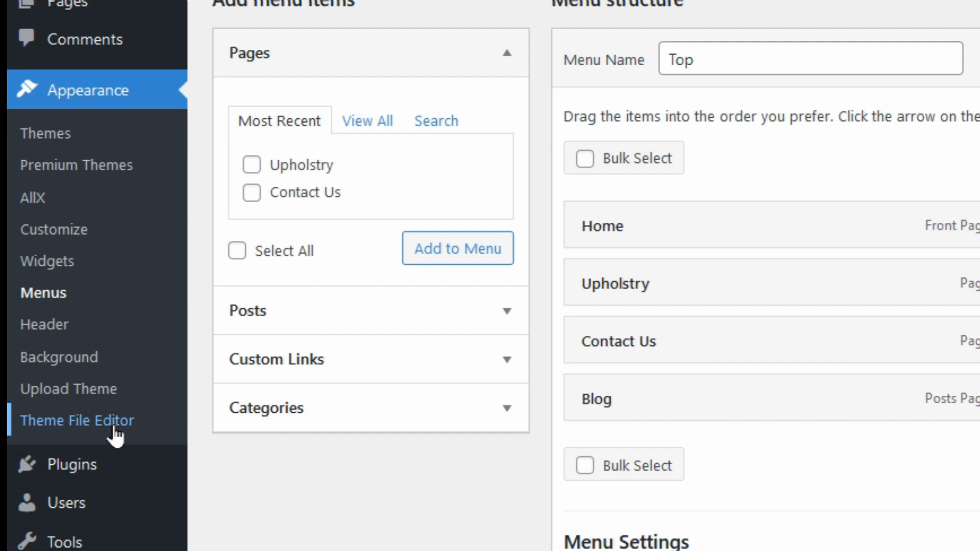
Go to Plugins > Installed Plugins to list Jetpack, Bluehost, Wordfence Security and WPForms Lite.
{"action": "mouse_move", "coordinate": [40, 414]}
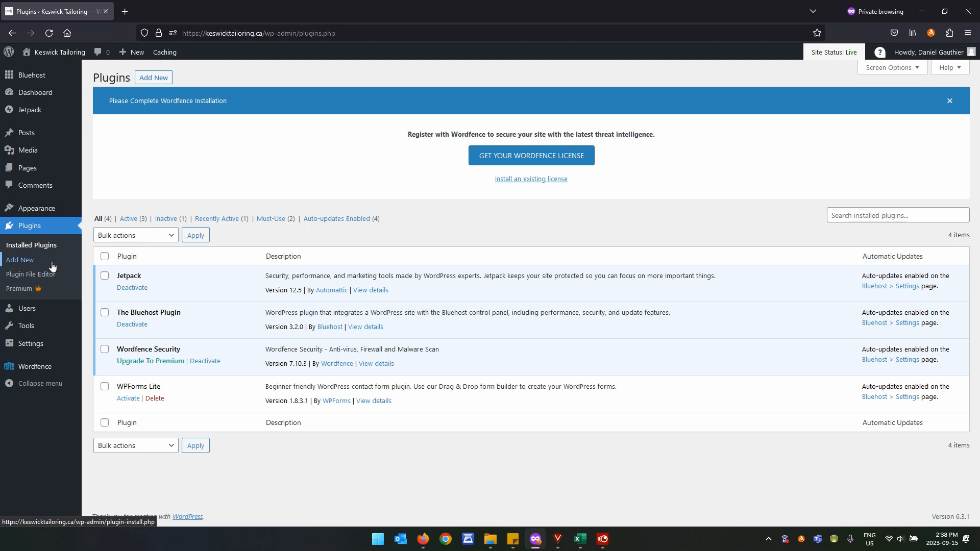
Go to All Users to view the site's two administrator accounts.
{"action": "left_click", "coordinate": [31, 313]}
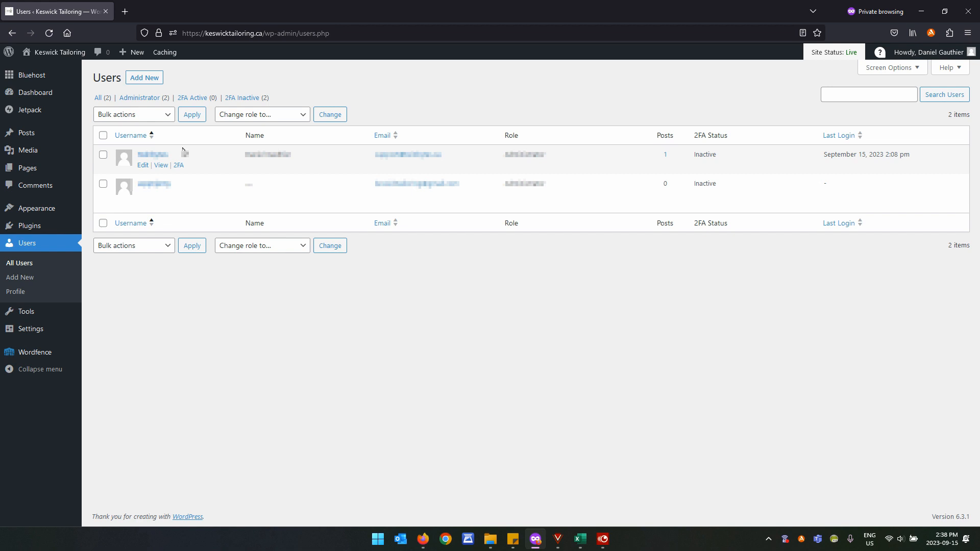
Tick and untick the first user's checkbox, then go to Tools > Available Tools.
{"action": "left_click", "coordinate": [104, 156]}
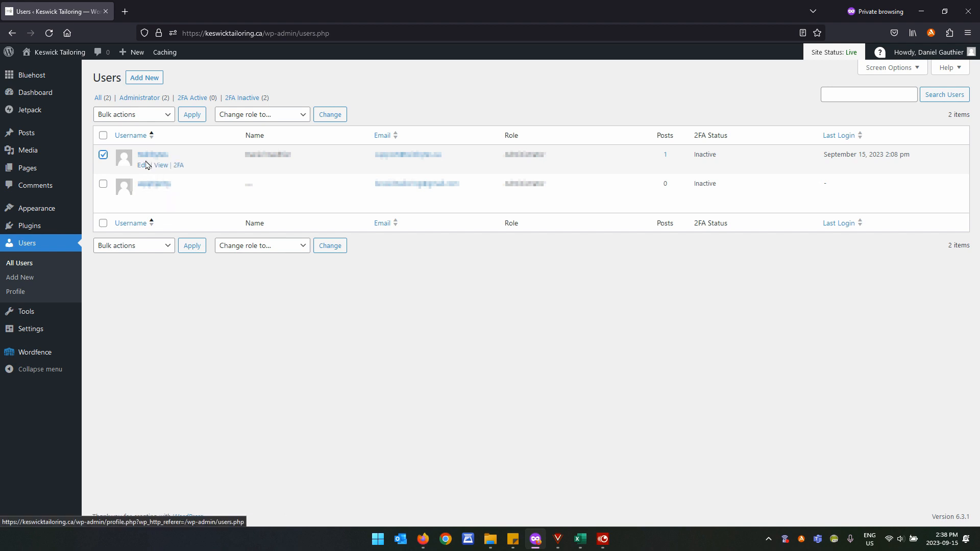
{"action": "left_click", "coordinate": [104, 157]}
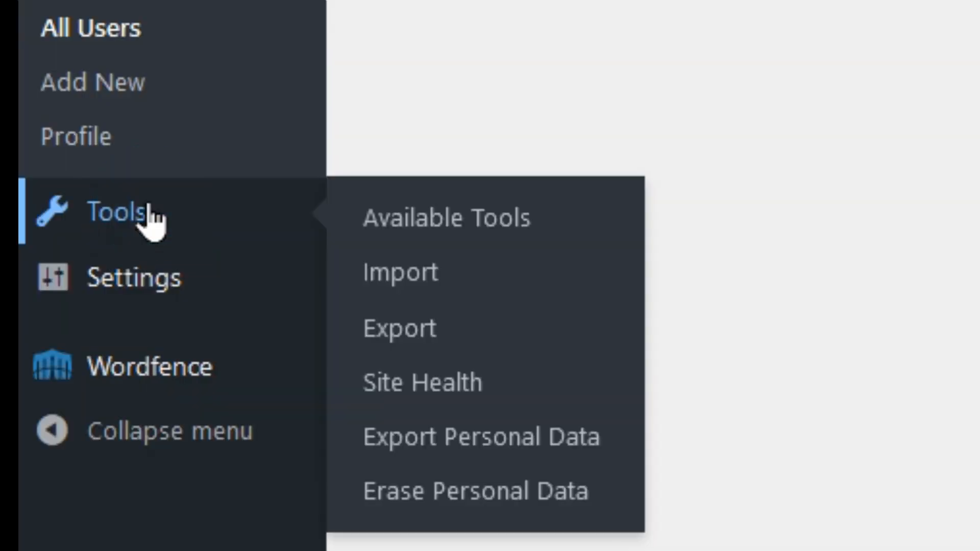
{"action": "left_click", "coordinate": [33, 312]}
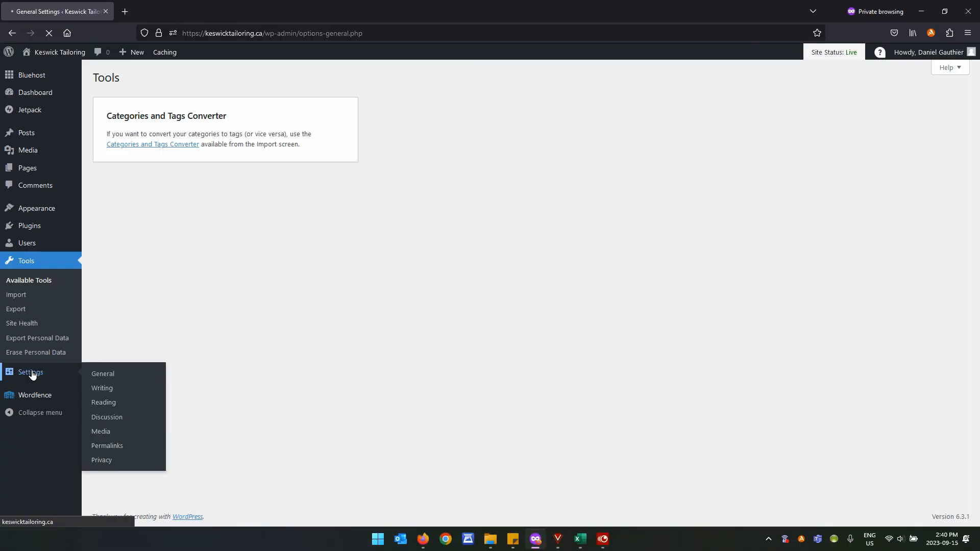
Go to General Settings to review the Keswick Tailoring site title and e-mail notice.
{"action": "left_click", "coordinate": [128, 500]}
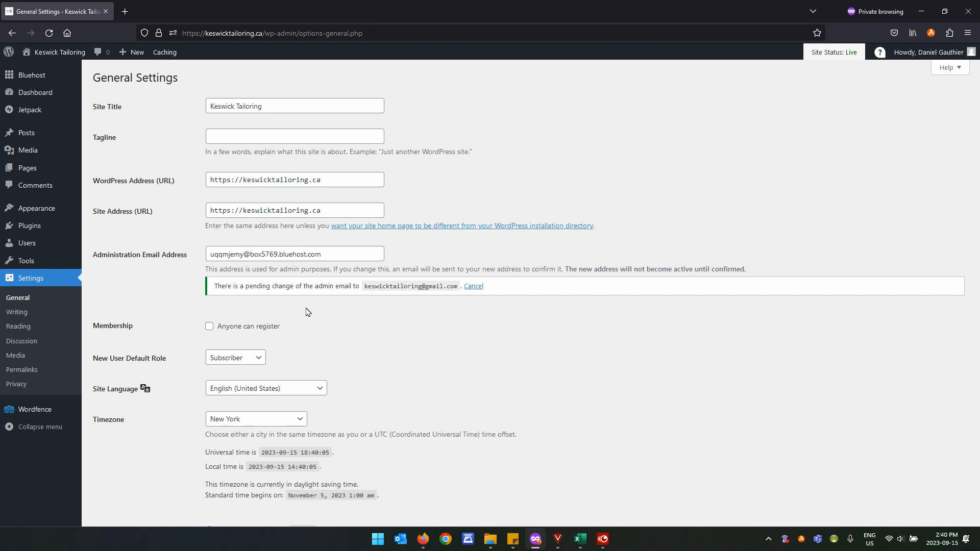
Scroll through General Settings, view Writing, then reach Reading Settings with Home and Blog pages.
{"action": "scroll", "coordinate": [308, 312], "scroll_direction": "down", "scroll_amount": 3}
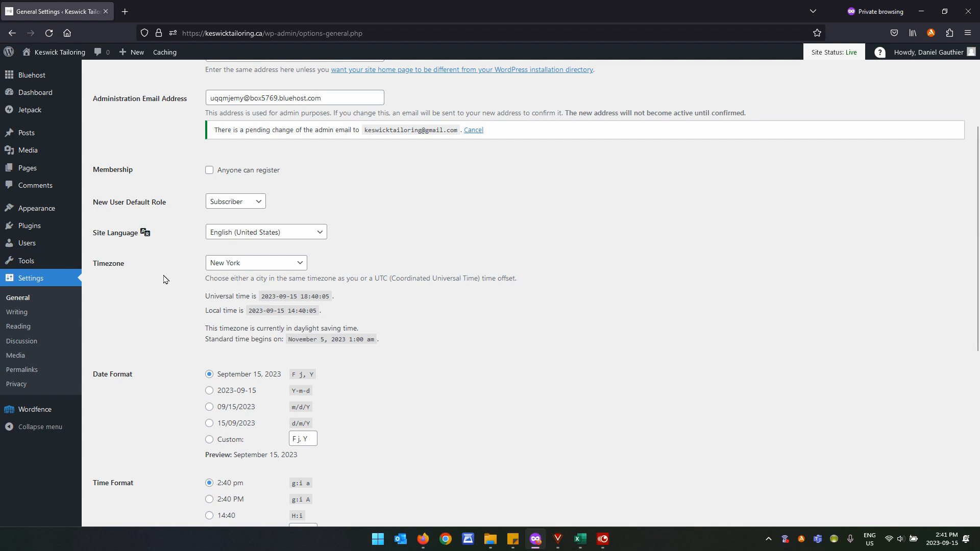
{"action": "scroll", "coordinate": [168, 323], "scroll_direction": "down", "scroll_amount": 4}
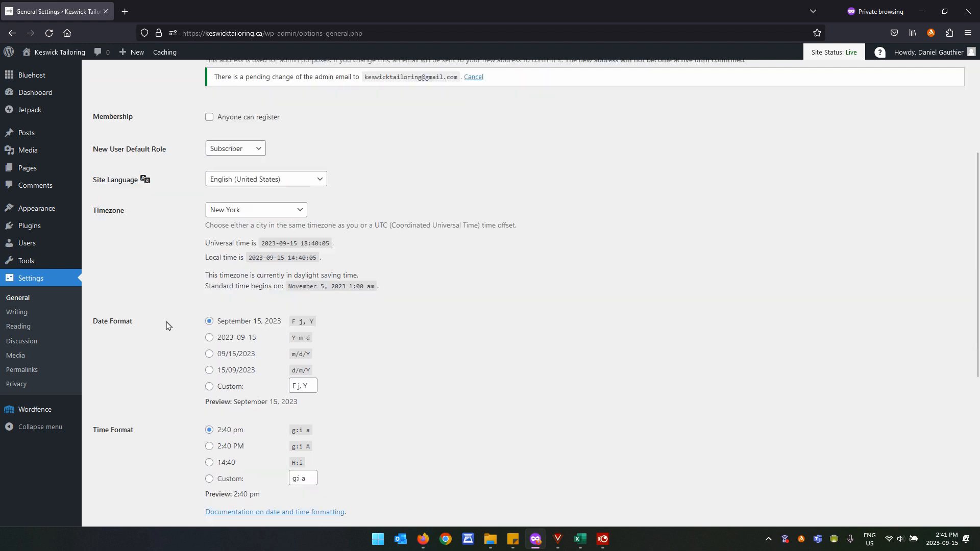
{"action": "scroll", "coordinate": [168, 325], "scroll_direction": "down", "scroll_amount": 3}
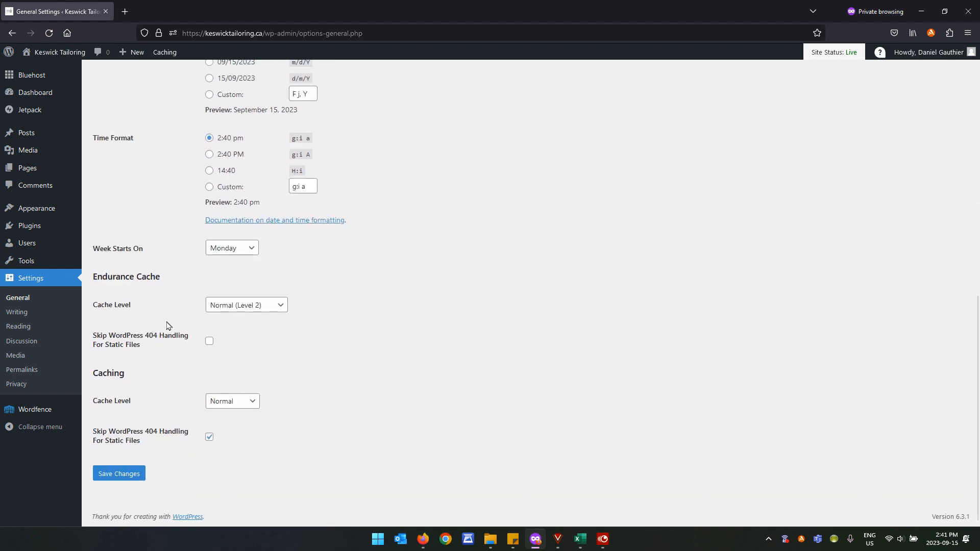
{"action": "left_click", "coordinate": [24, 313]}
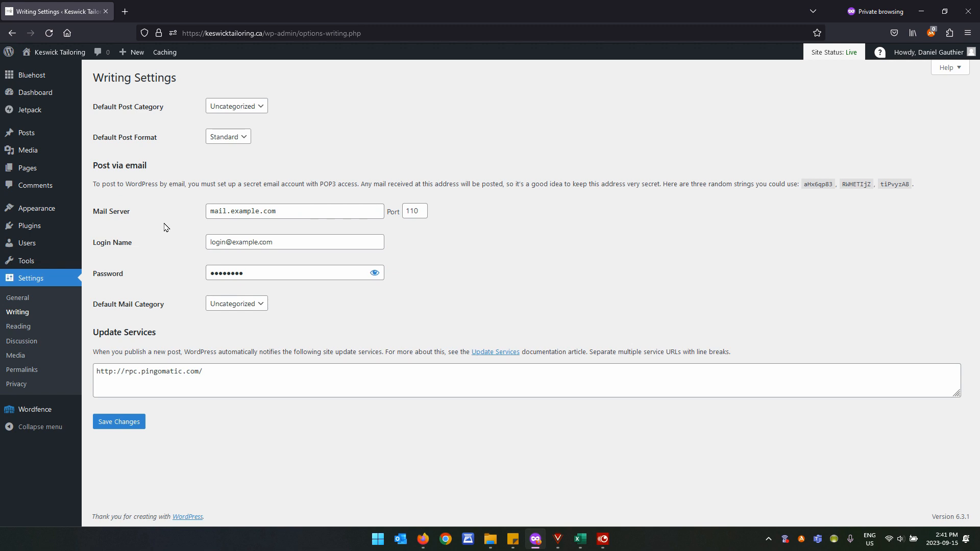
{"action": "left_click", "coordinate": [26, 328]}
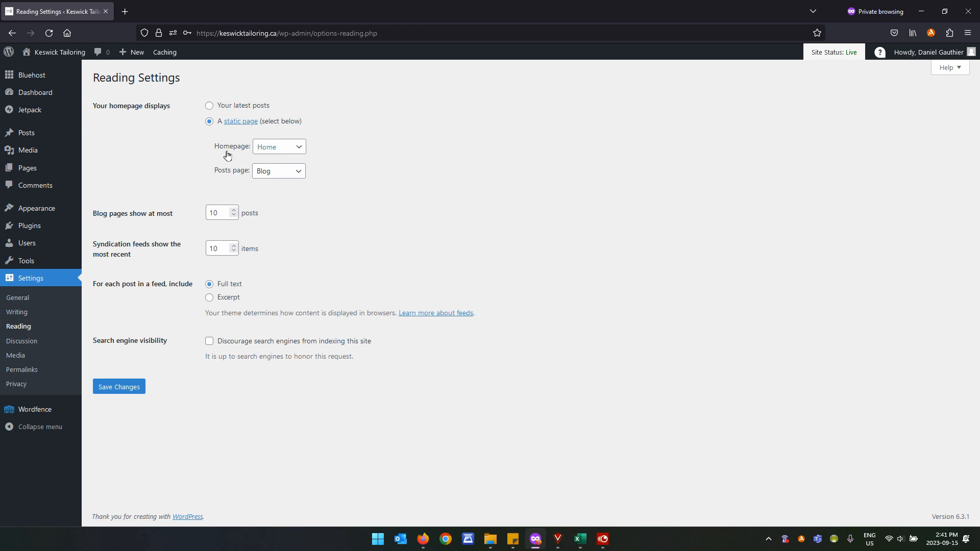
Check the Homepage and Posts page dropdowns, keeping Home and Blog, then view Discussion Settings.
{"action": "left_click", "coordinate": [302, 152]}
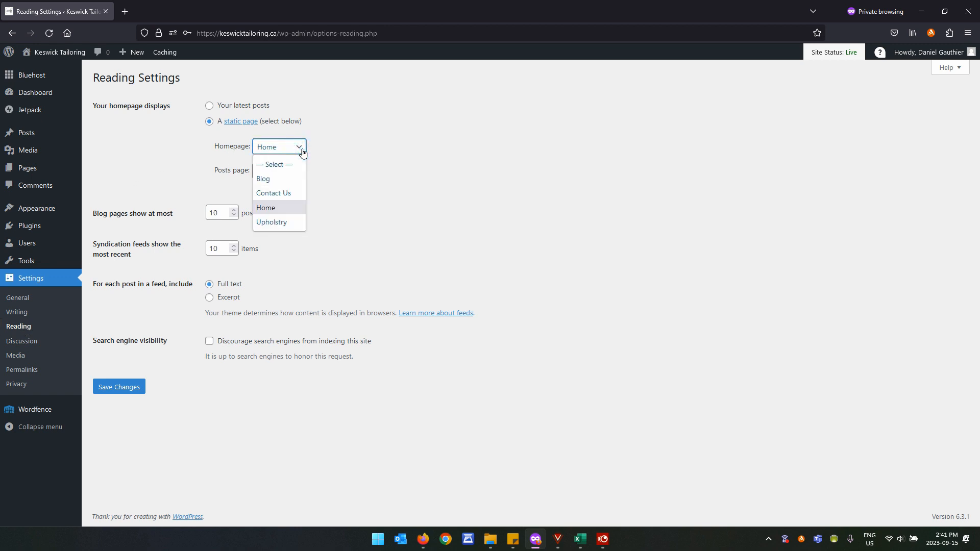
{"action": "left_click", "coordinate": [346, 161]}
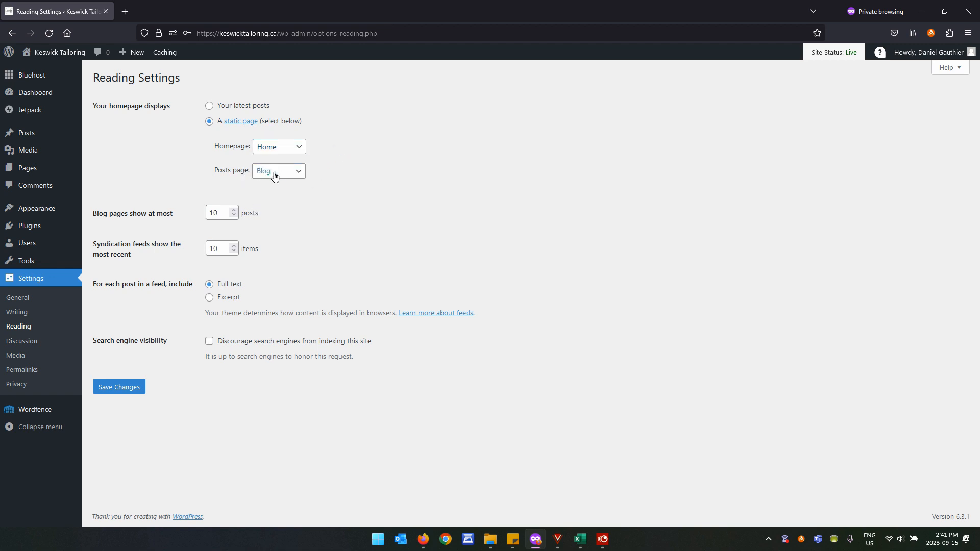
{"action": "left_click", "coordinate": [290, 177]}
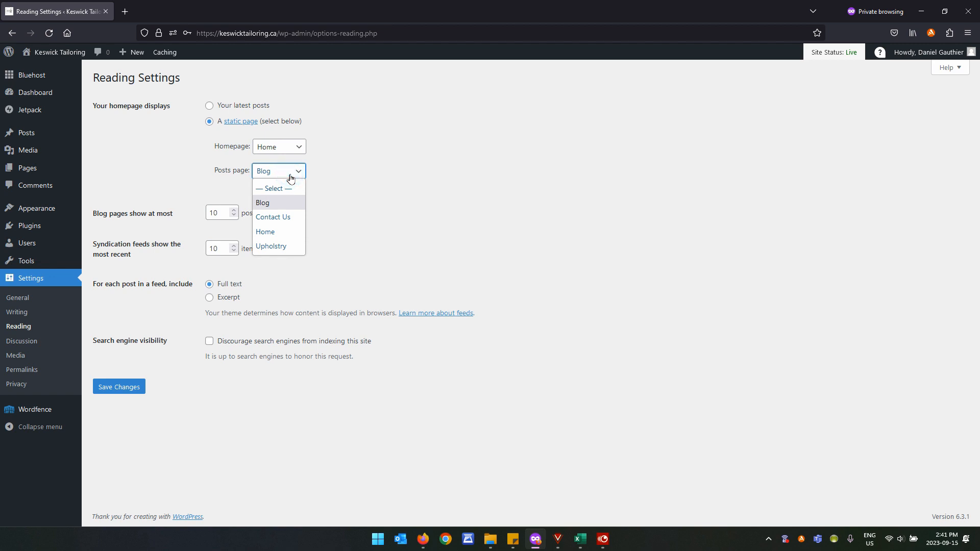
{"action": "left_click", "coordinate": [330, 203]}
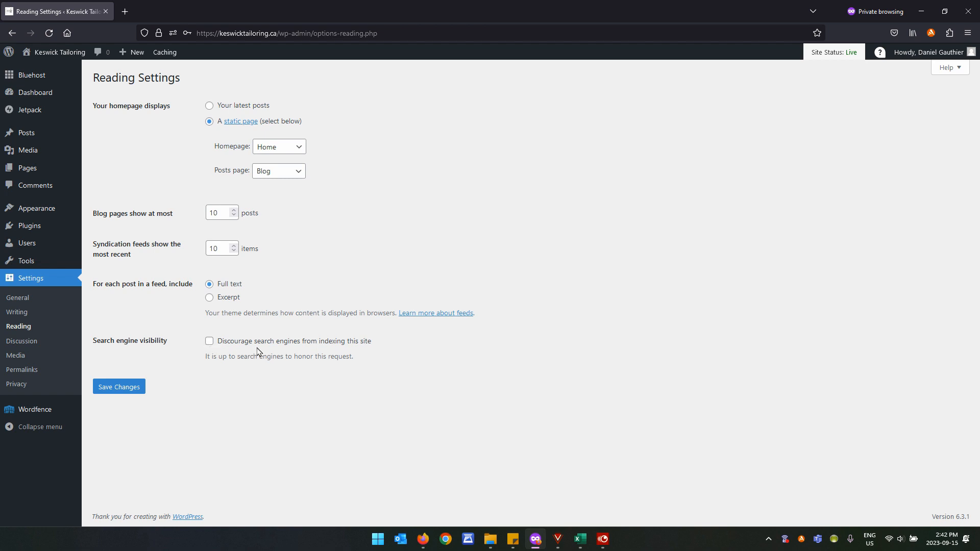
{"action": "left_click", "coordinate": [22, 341]}
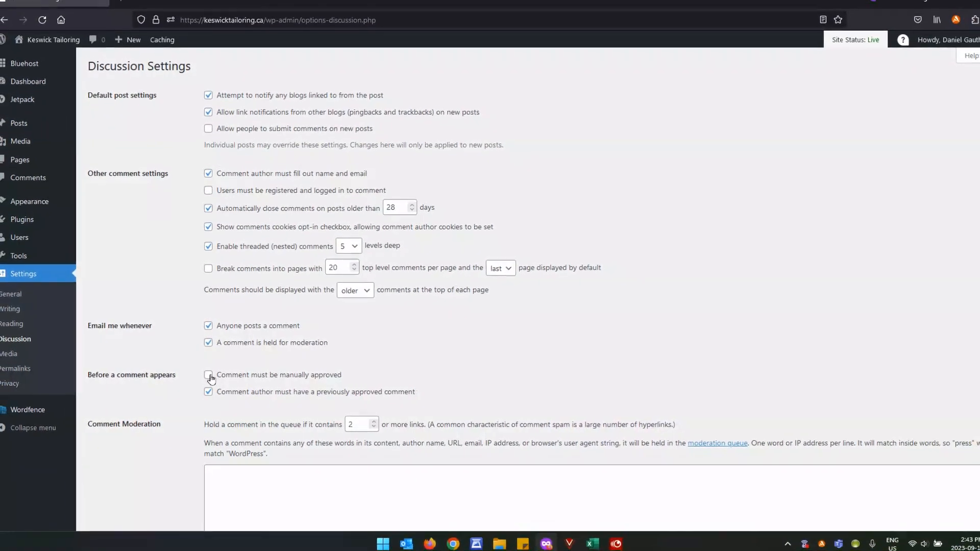
{"action": "scroll", "coordinate": [160, 390], "scroll_direction": "down", "scroll_amount": 3}
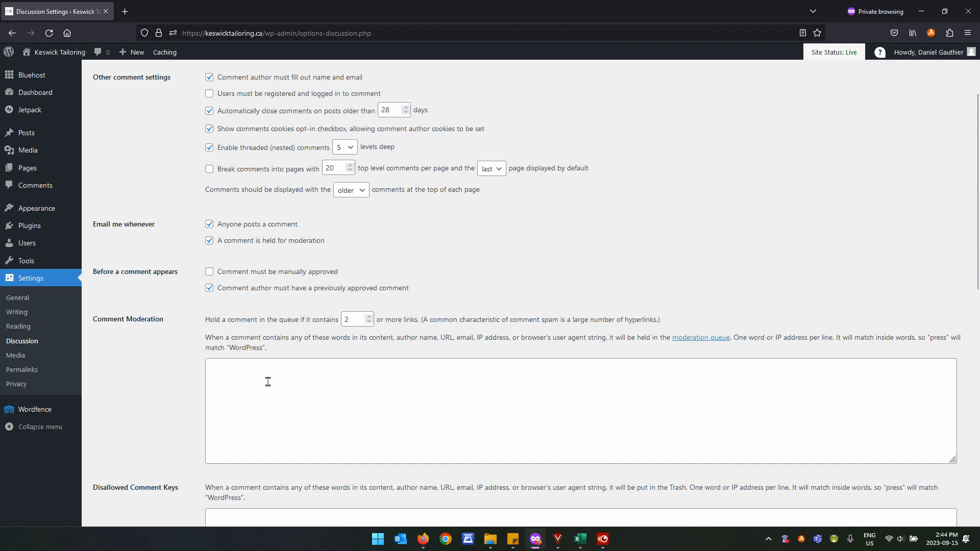
{"action": "scroll", "coordinate": [267, 382], "scroll_direction": "down", "scroll_amount": 4}
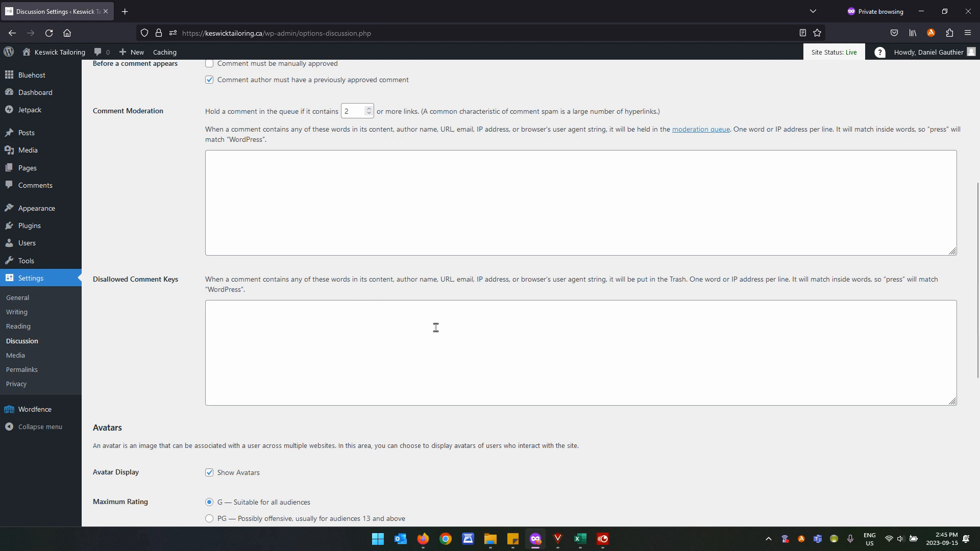
Review Media Settings: 150×150 thumbnails, 300×300 medium and 1024×1024 large image sizes.
{"action": "scroll", "coordinate": [435, 328], "scroll_direction": "down", "scroll_amount": 6}
{"action": "left_click", "coordinate": [12, 356]}
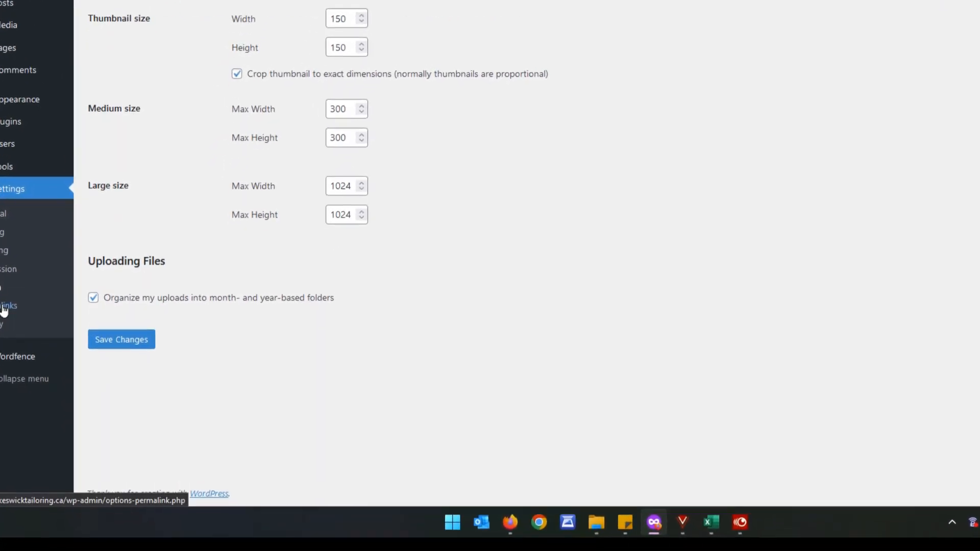
Review Permalinks set to Post name, then view Privacy Settings with its Privacy Policy page.
{"action": "left_click", "coordinate": [4, 308]}
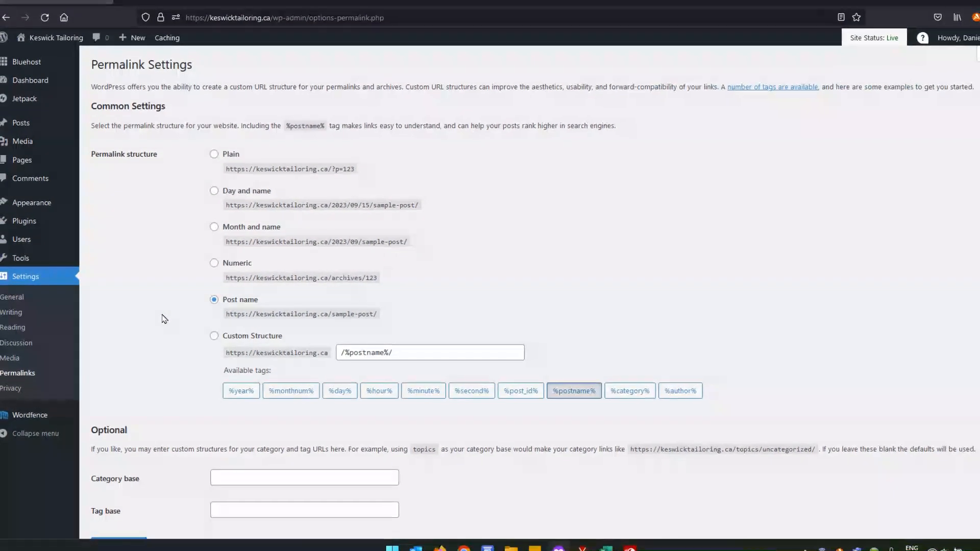
{"action": "scroll", "coordinate": [163, 319], "scroll_direction": "down", "scroll_amount": 2}
{"action": "left_click", "coordinate": [9, 391]}
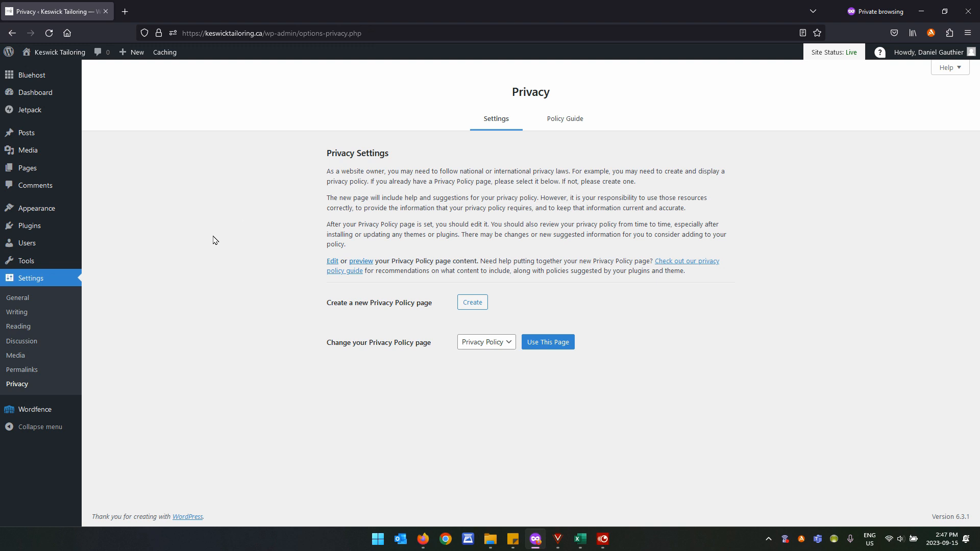
Return to the Dashboard and preview the Posts, Pages, Media, Settings and Appearance submenus.
{"action": "mouse_move", "coordinate": [36, 94]}
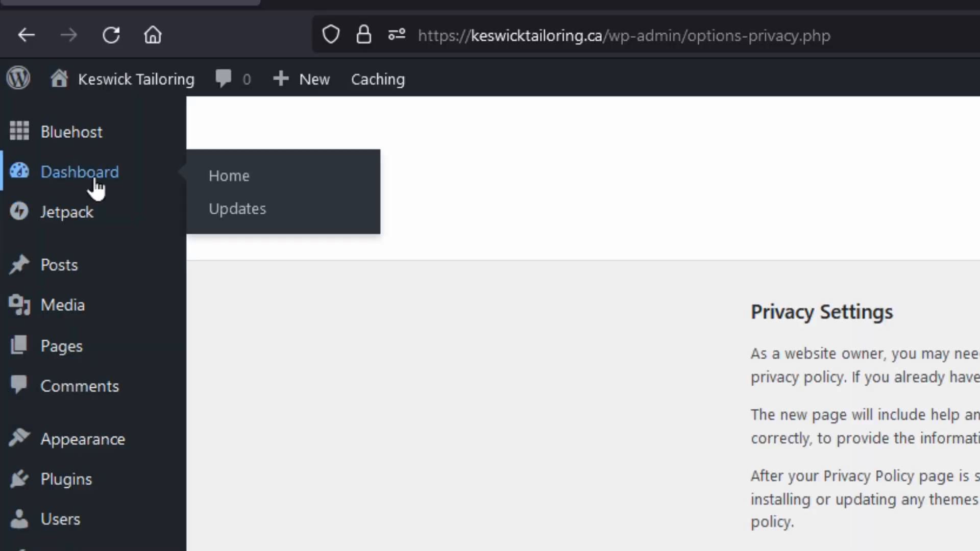
{"action": "left_click", "coordinate": [81, 185]}
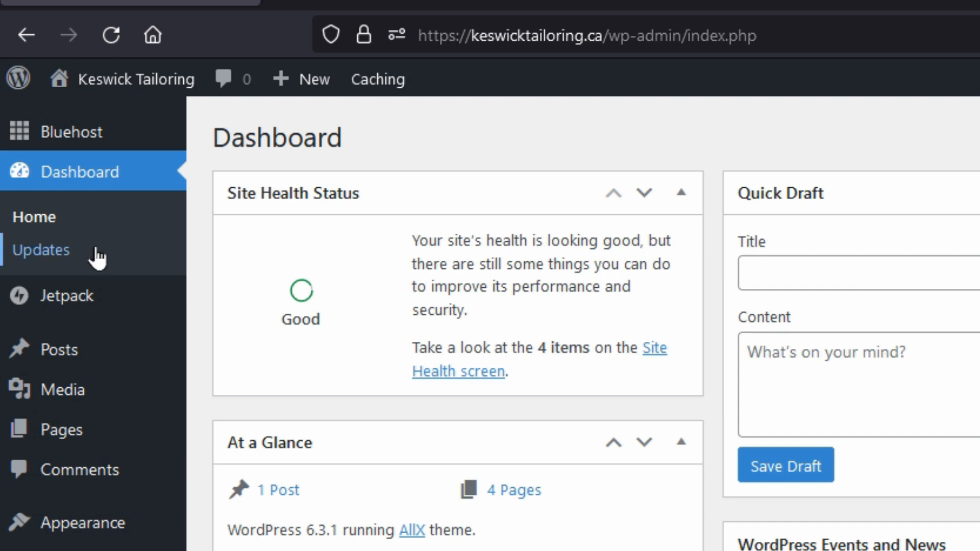
{"action": "mouse_move", "coordinate": [83, 351]}
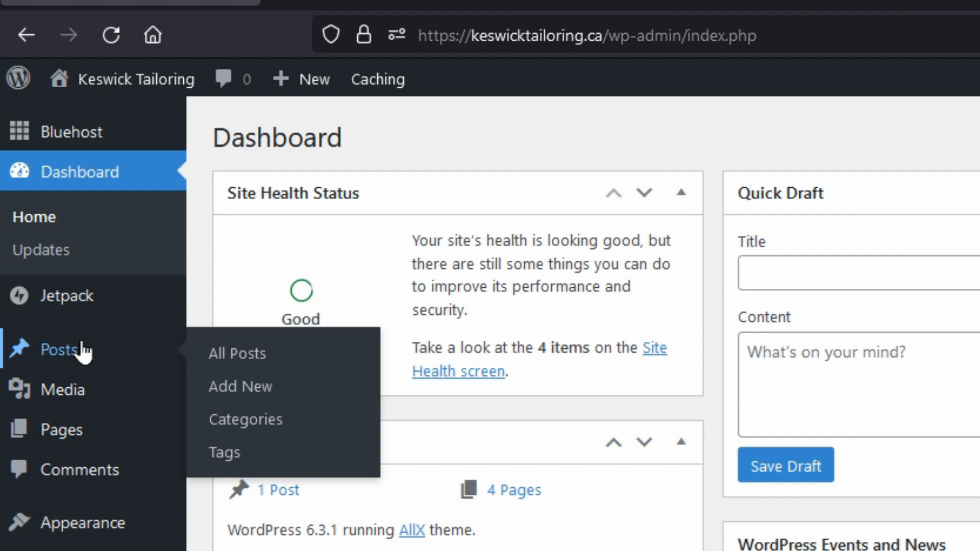
{"action": "mouse_move", "coordinate": [78, 441]}
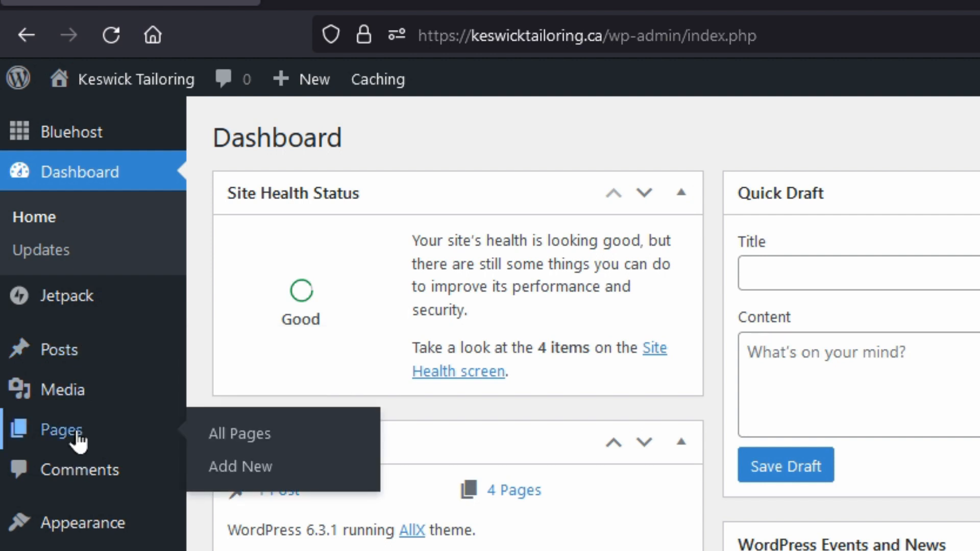
{"action": "mouse_move", "coordinate": [79, 400]}
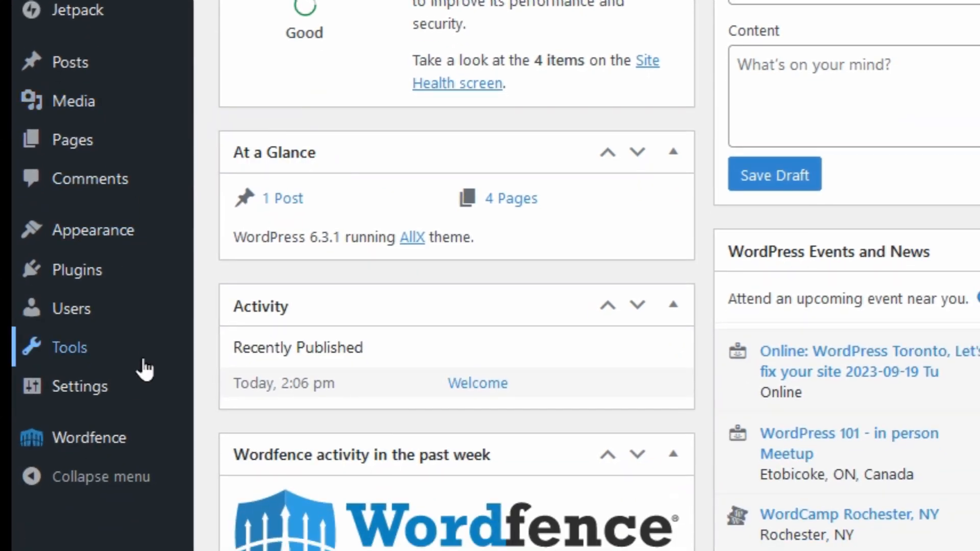
{"action": "mouse_move", "coordinate": [127, 391]}
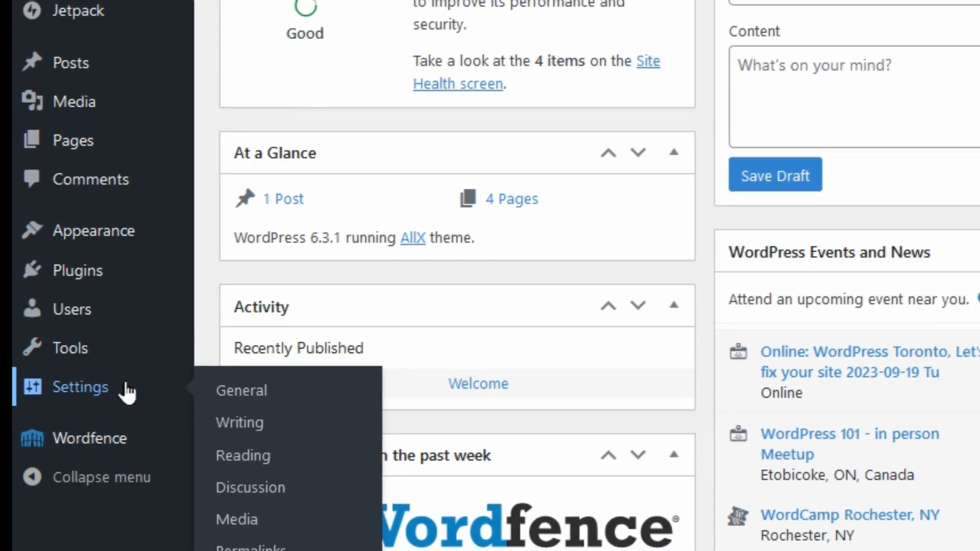
{"action": "mouse_move", "coordinate": [114, 234]}
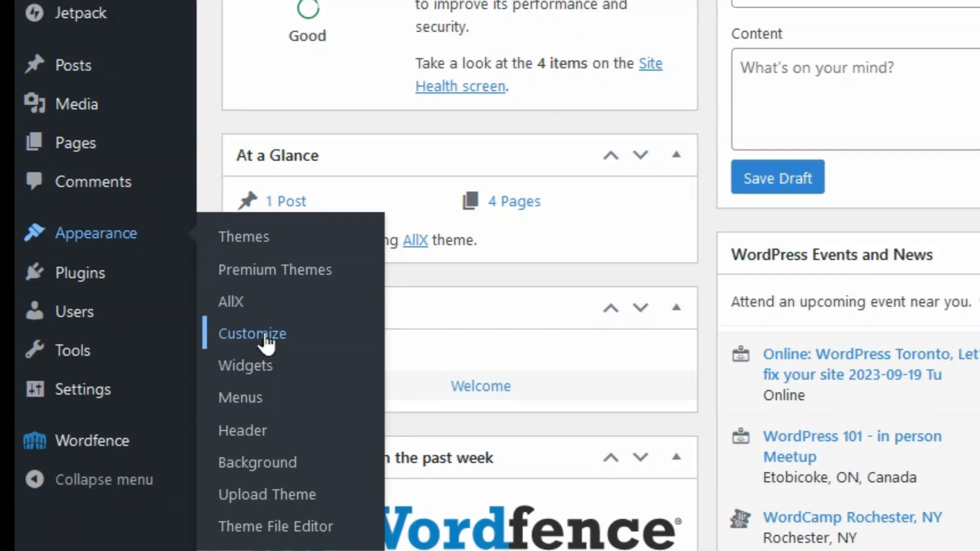
Launch Appearance > Customize and scroll through the AllX theme's option sections.
{"action": "left_click", "coordinate": [282, 341]}
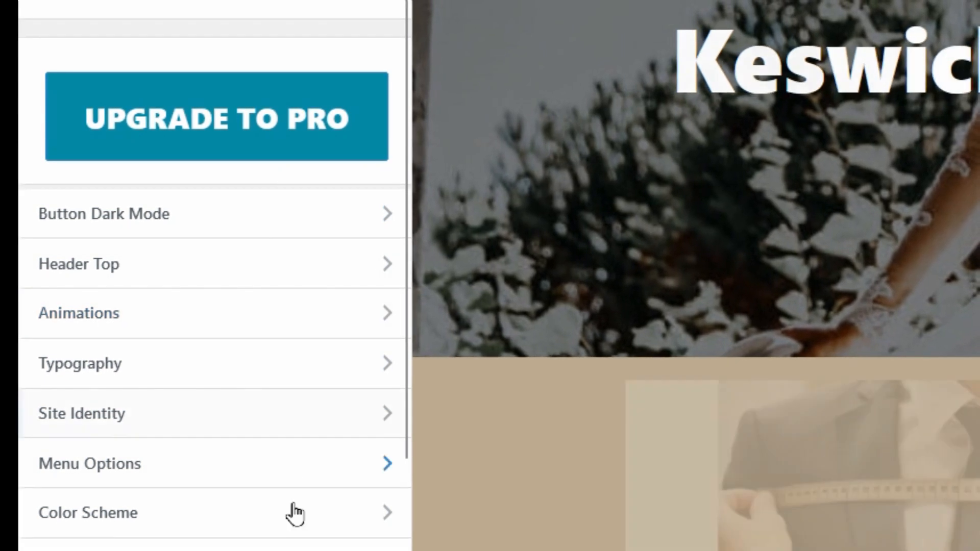
{"action": "scroll", "coordinate": [291, 514], "scroll_direction": "down", "scroll_amount": 6}
{"action": "scroll", "coordinate": [214, 275], "scroll_direction": "down", "scroll_amount": 2}
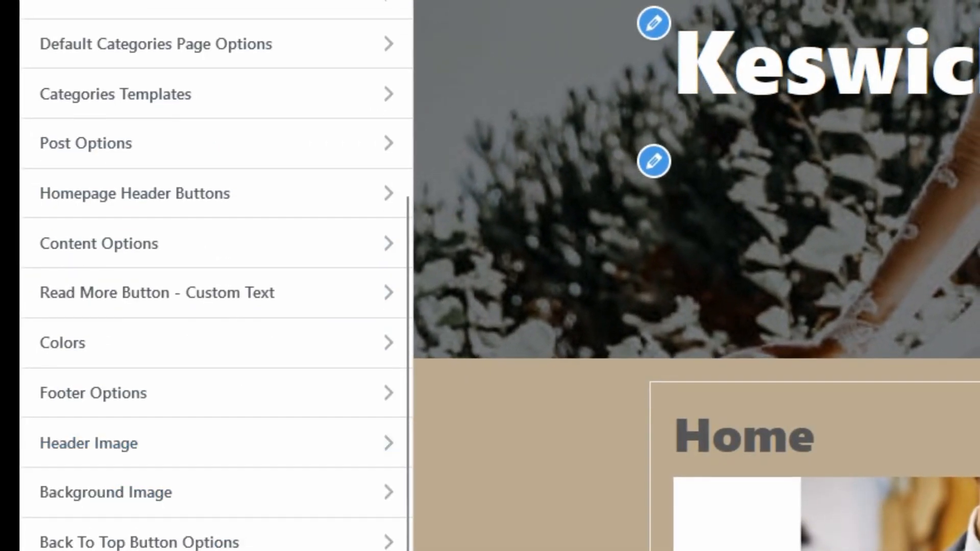
{"action": "scroll", "coordinate": [214, 276], "scroll_direction": "up", "scroll_amount": 8}
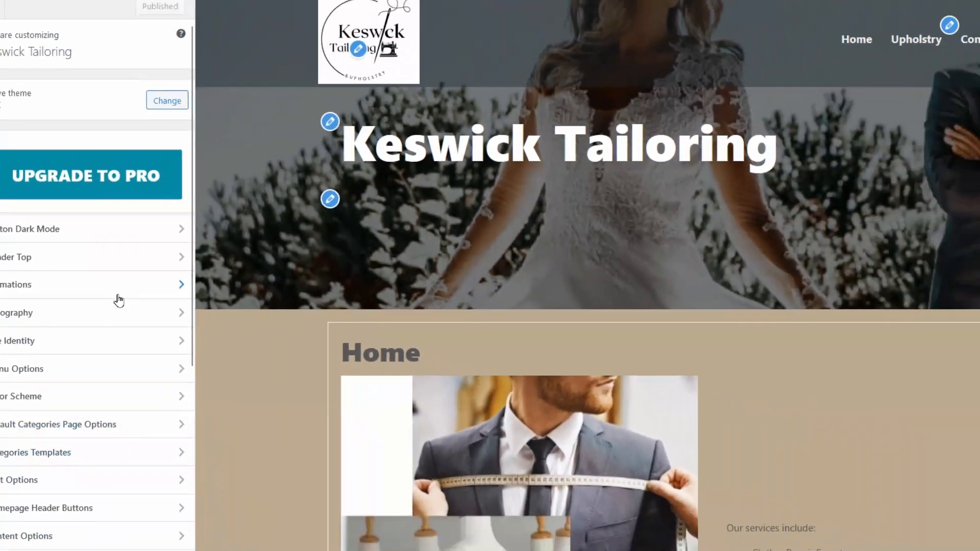